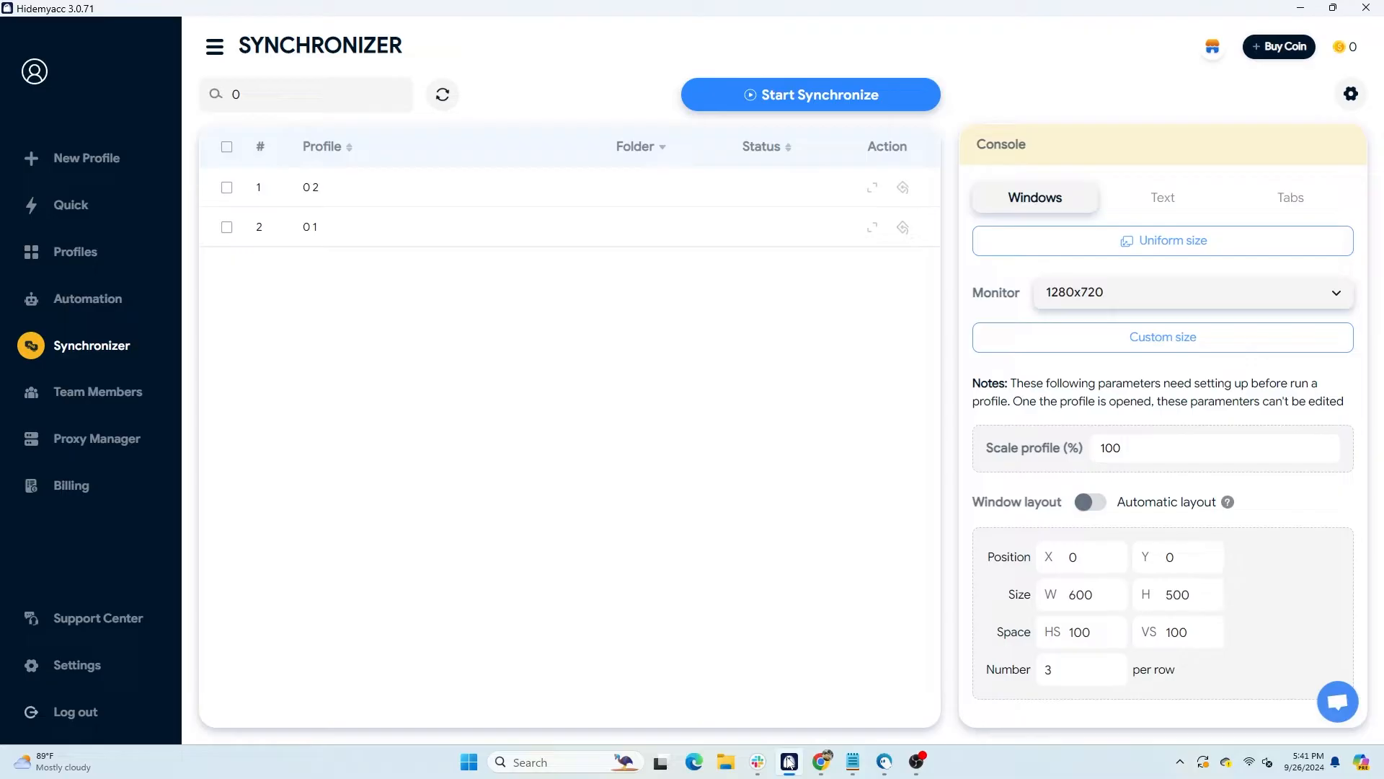
- Start a new browser profile named "TikTok Shop 1" and assign it to the TikTok folder
{"action": "left_click", "coordinate": [72, 163]}
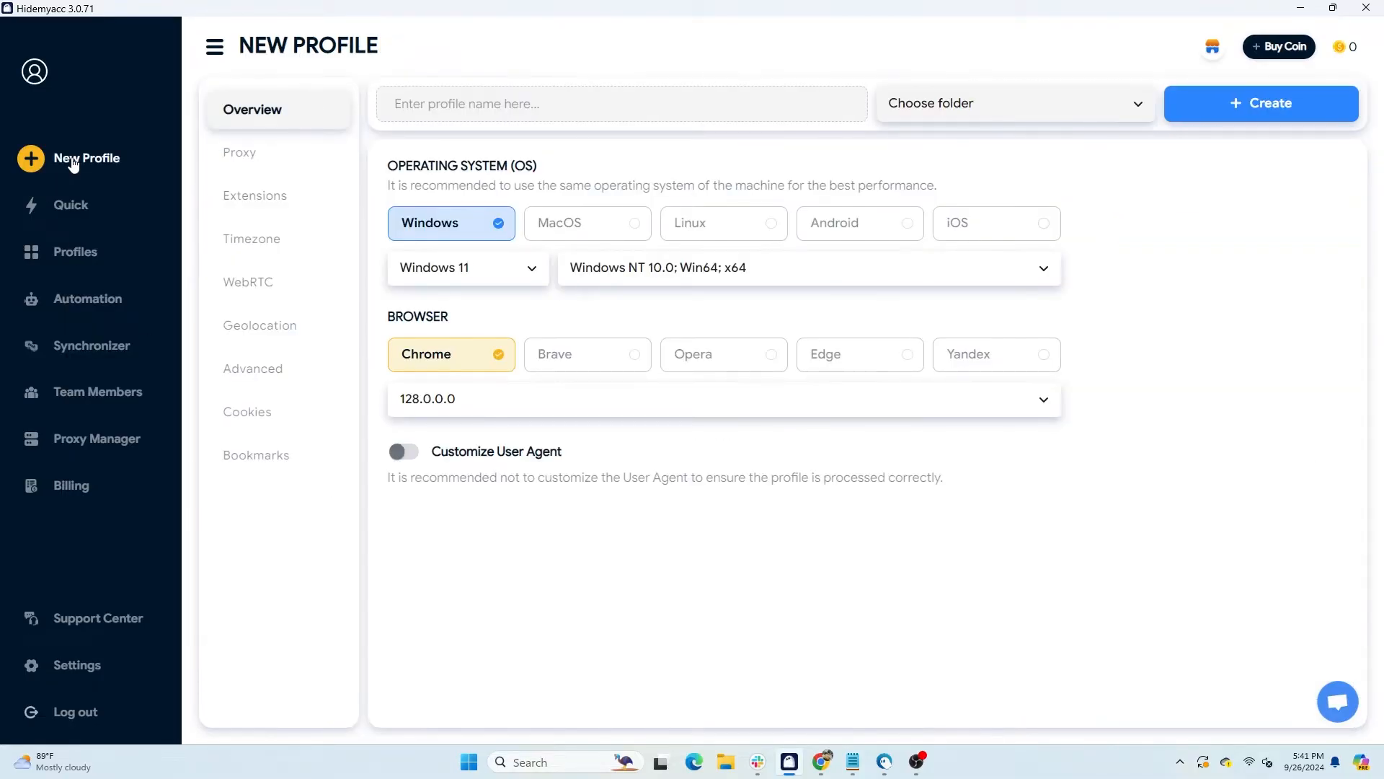
{"action": "left_click", "coordinate": [568, 106]}
{"action": "type", "text": "TikTok Shop 1"}
{"action": "left_click", "coordinate": [1096, 105]}
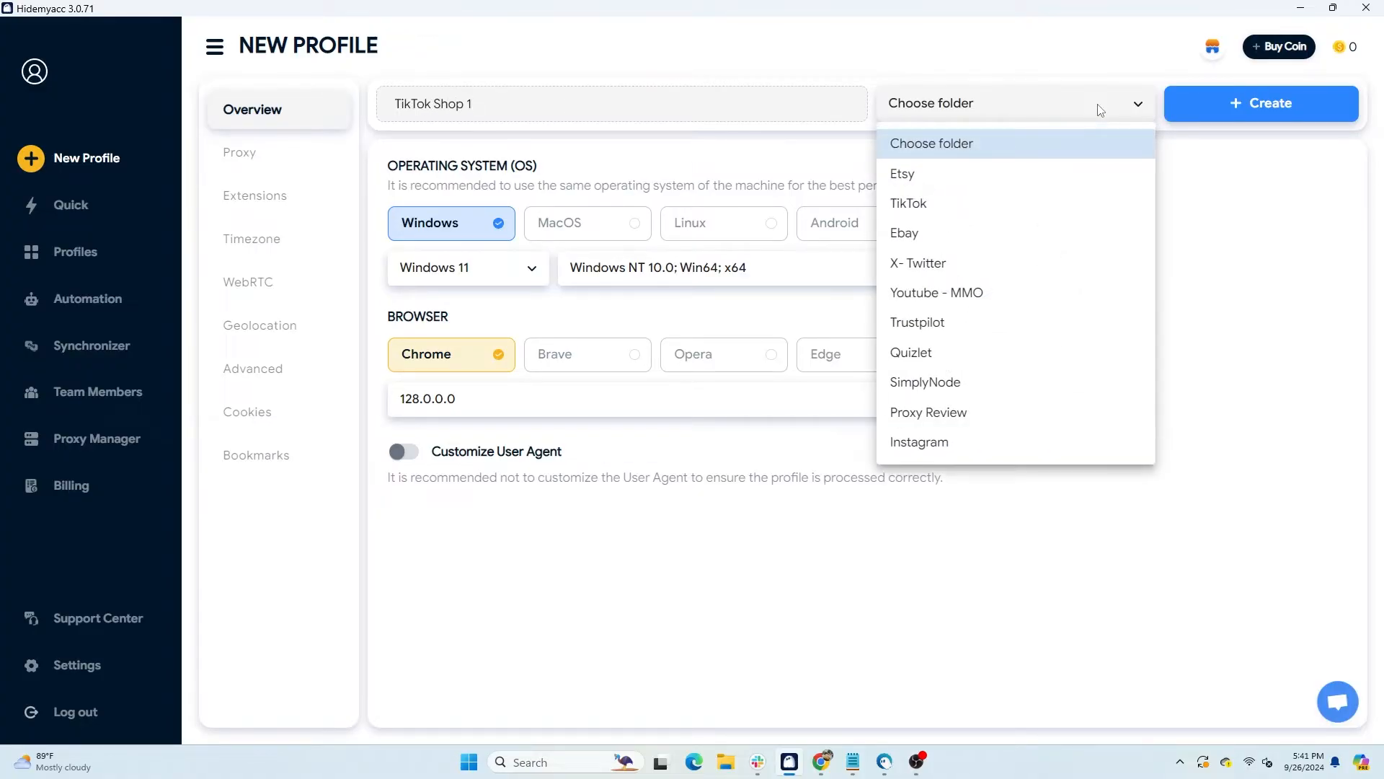
{"action": "left_click", "coordinate": [1100, 110]}
{"action": "left_click", "coordinate": [1096, 105]}
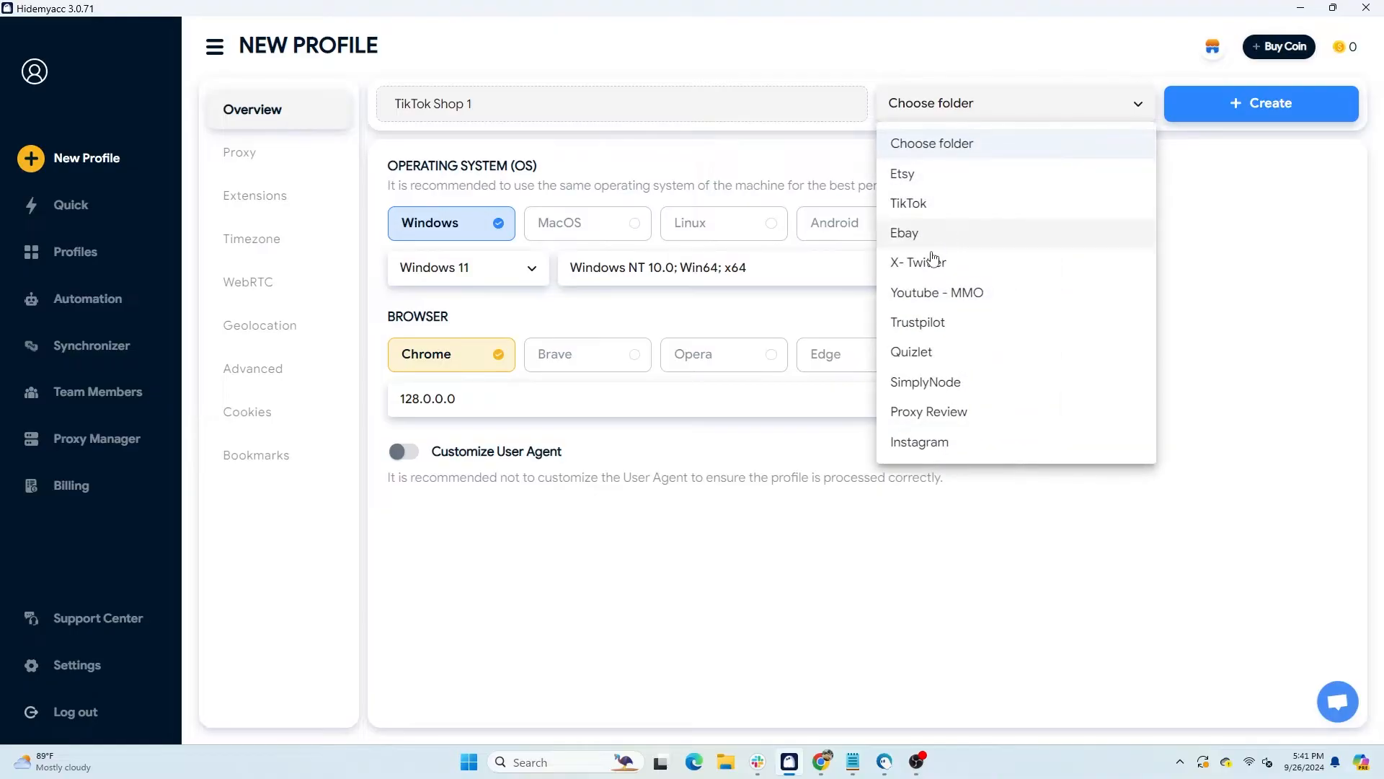
{"action": "left_click", "coordinate": [945, 208]}
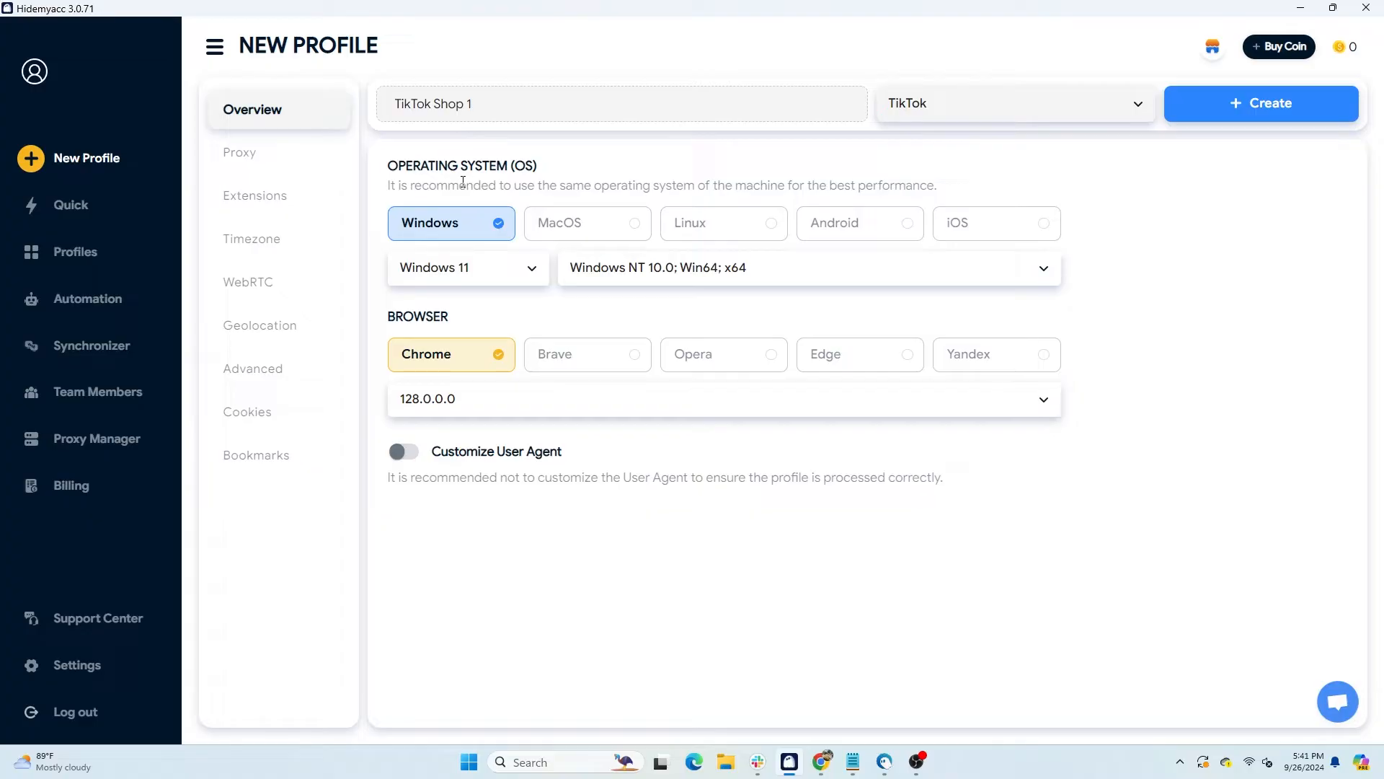
- Set the profile to use your own HTTP proxy, paste the proxy address and login credentials for quick add, and check the proxy
{"action": "left_click", "coordinate": [277, 163]}
{"action": "left_click", "coordinate": [612, 205]}
{"action": "left_click", "coordinate": [523, 345]}
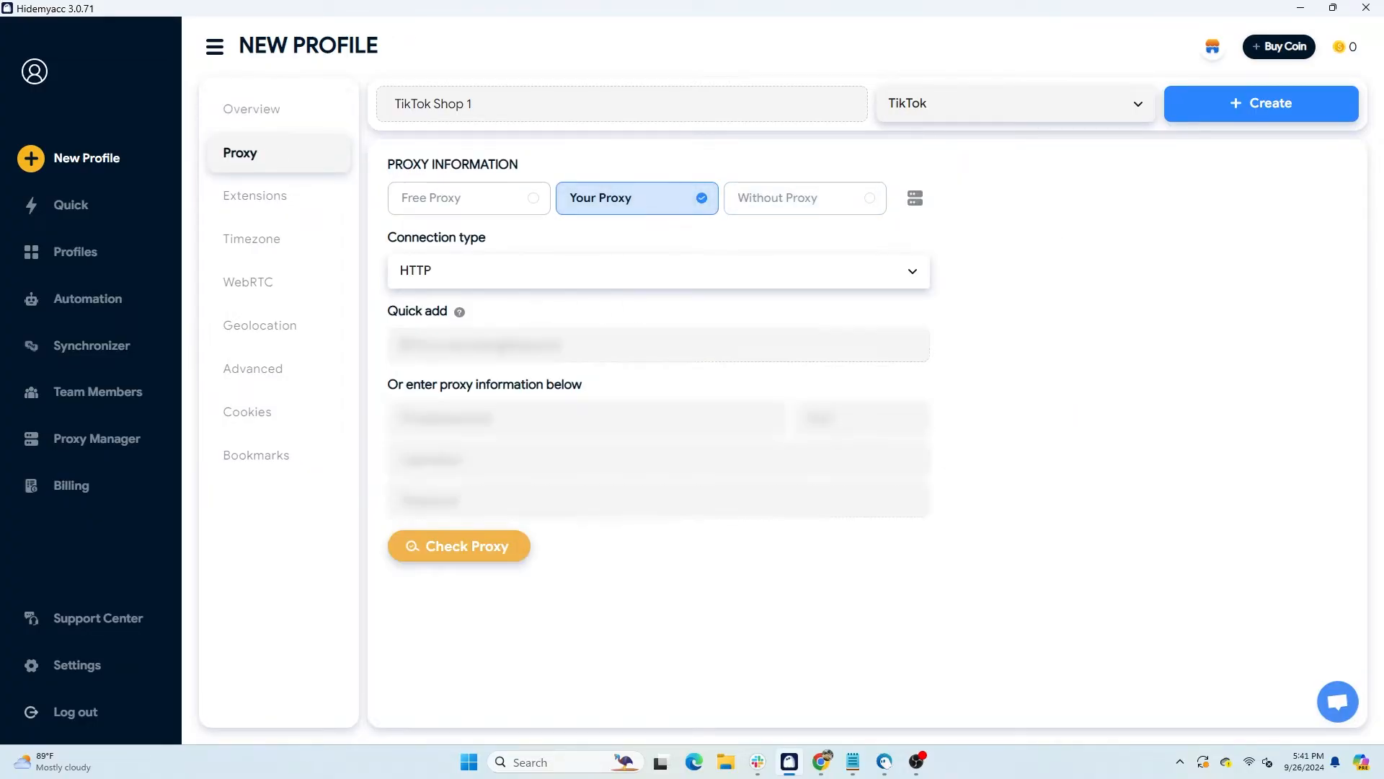
{"action": "key", "text": "ctrl+v"}
{"action": "left_click", "coordinate": [497, 555]}
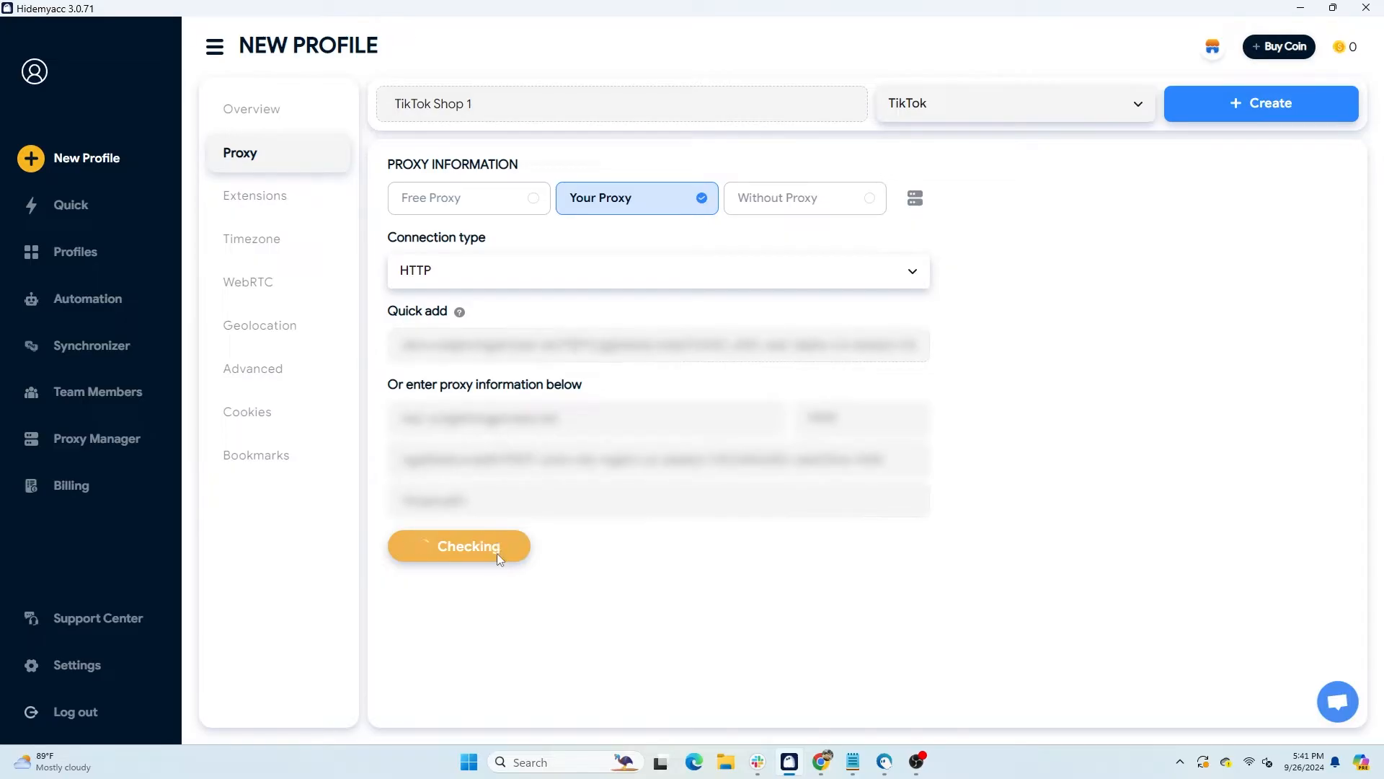
- Create the TikTok Shop 1 profile and launch its browser
{"action": "left_click", "coordinate": [1277, 108]}
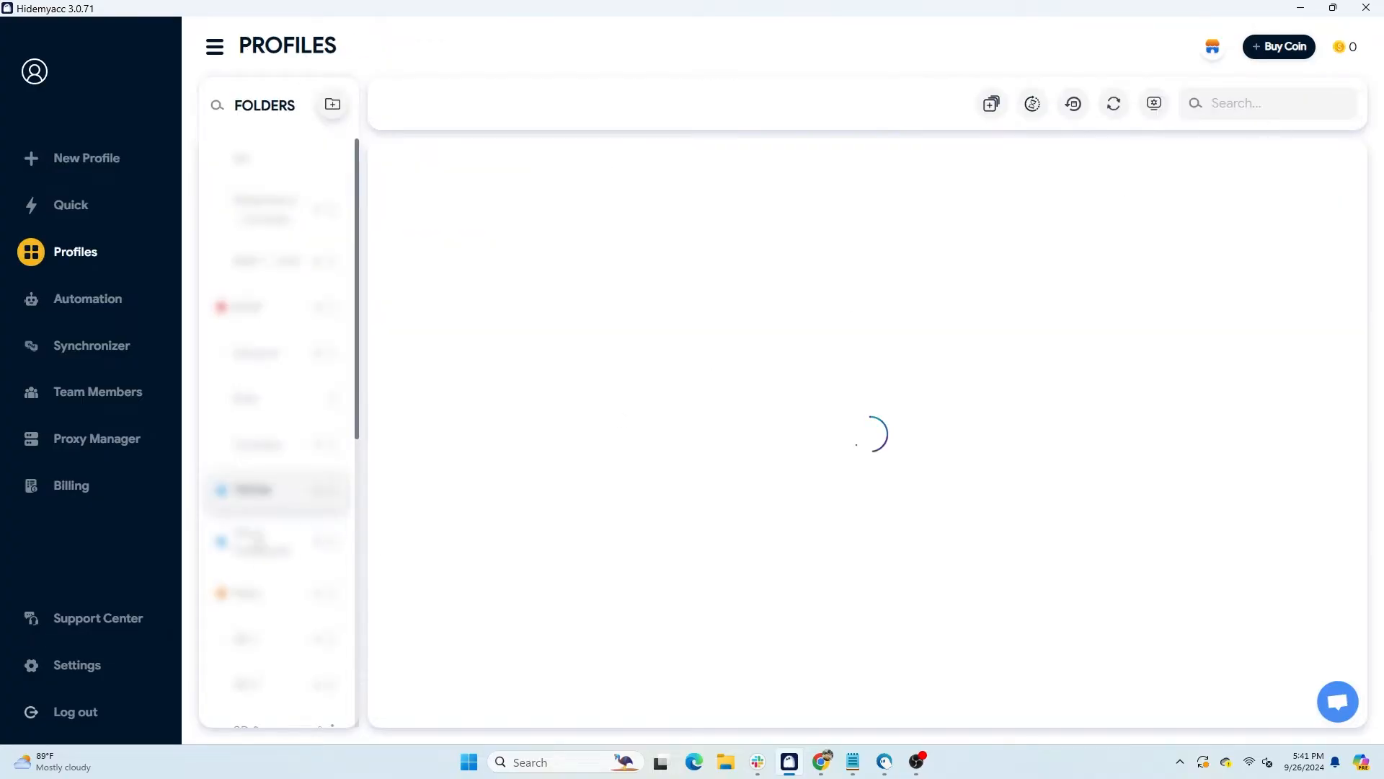
{"action": "left_click", "coordinate": [1298, 212]}
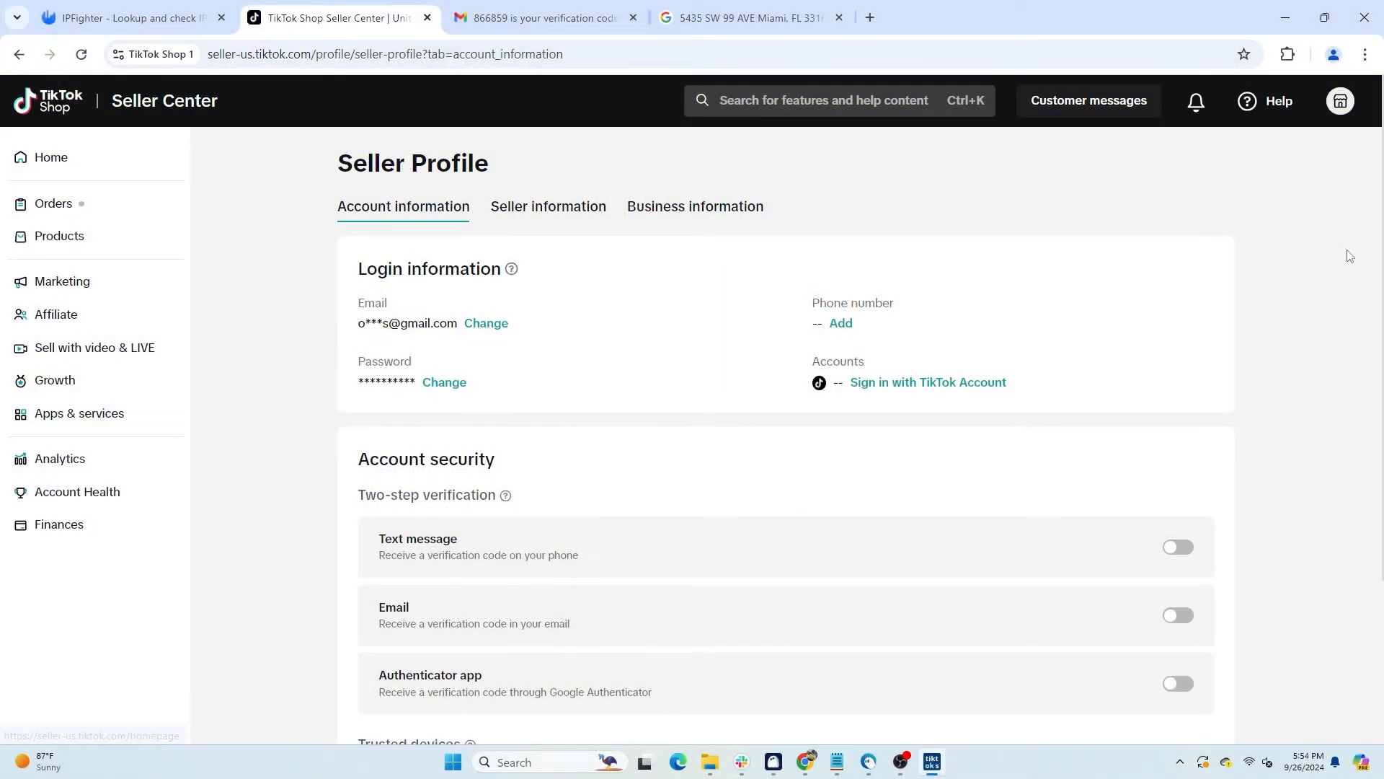
- Open Warehouse Settings in the seller account settings and add a pickup warehouse
{"action": "left_click", "coordinate": [1340, 101]}
{"action": "mouse_move", "coordinate": [1210, 253]}
{"action": "left_click", "coordinate": [999, 279]}
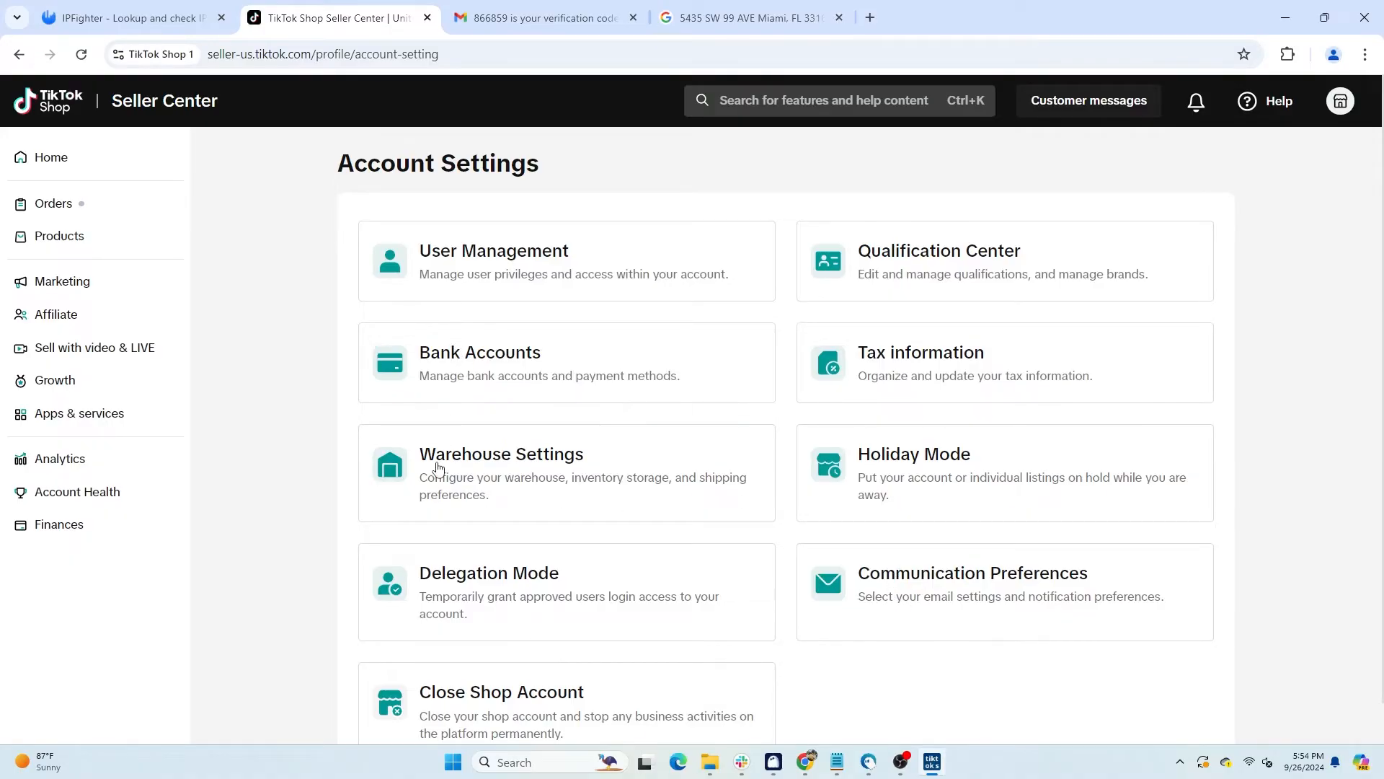
{"action": "left_click", "coordinate": [546, 464]}
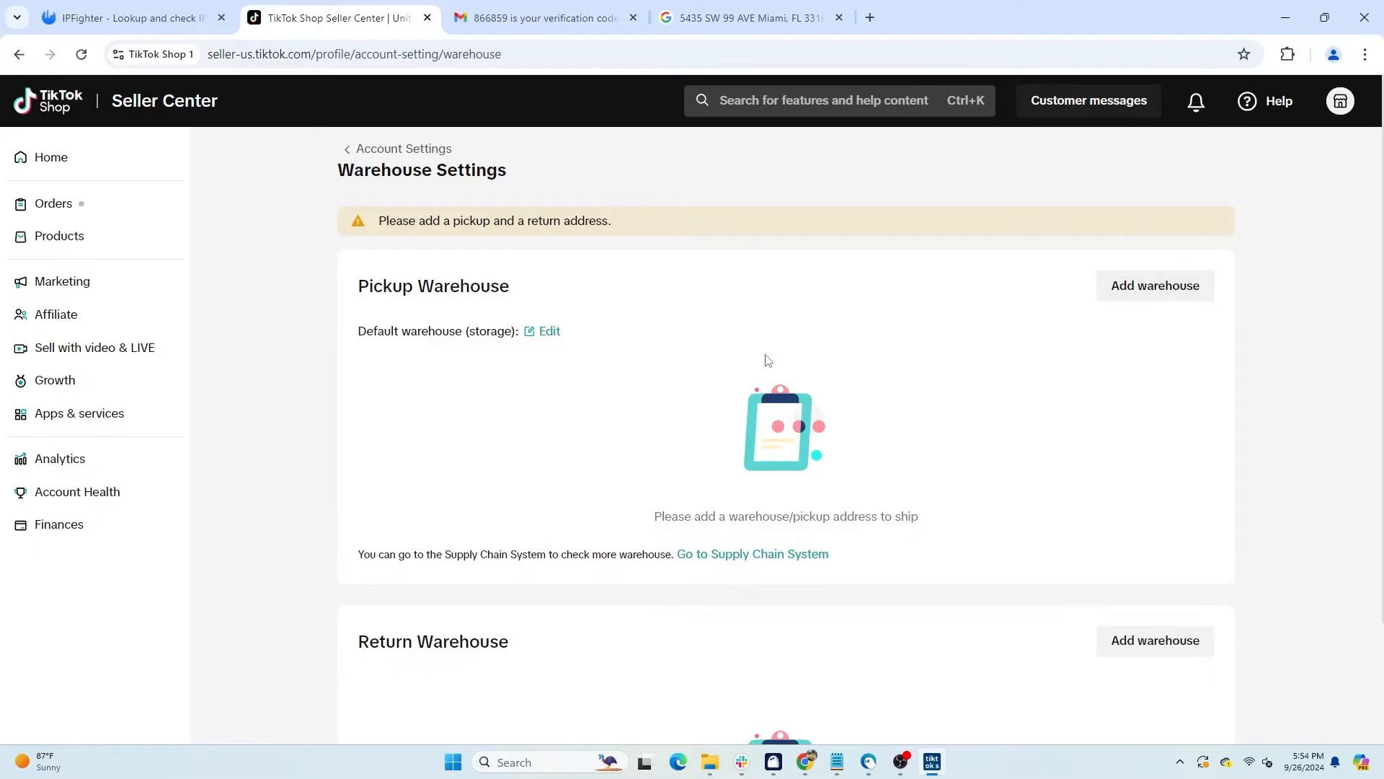
{"action": "left_click", "coordinate": [1140, 288]}
{"action": "left_click", "coordinate": [545, 289]}
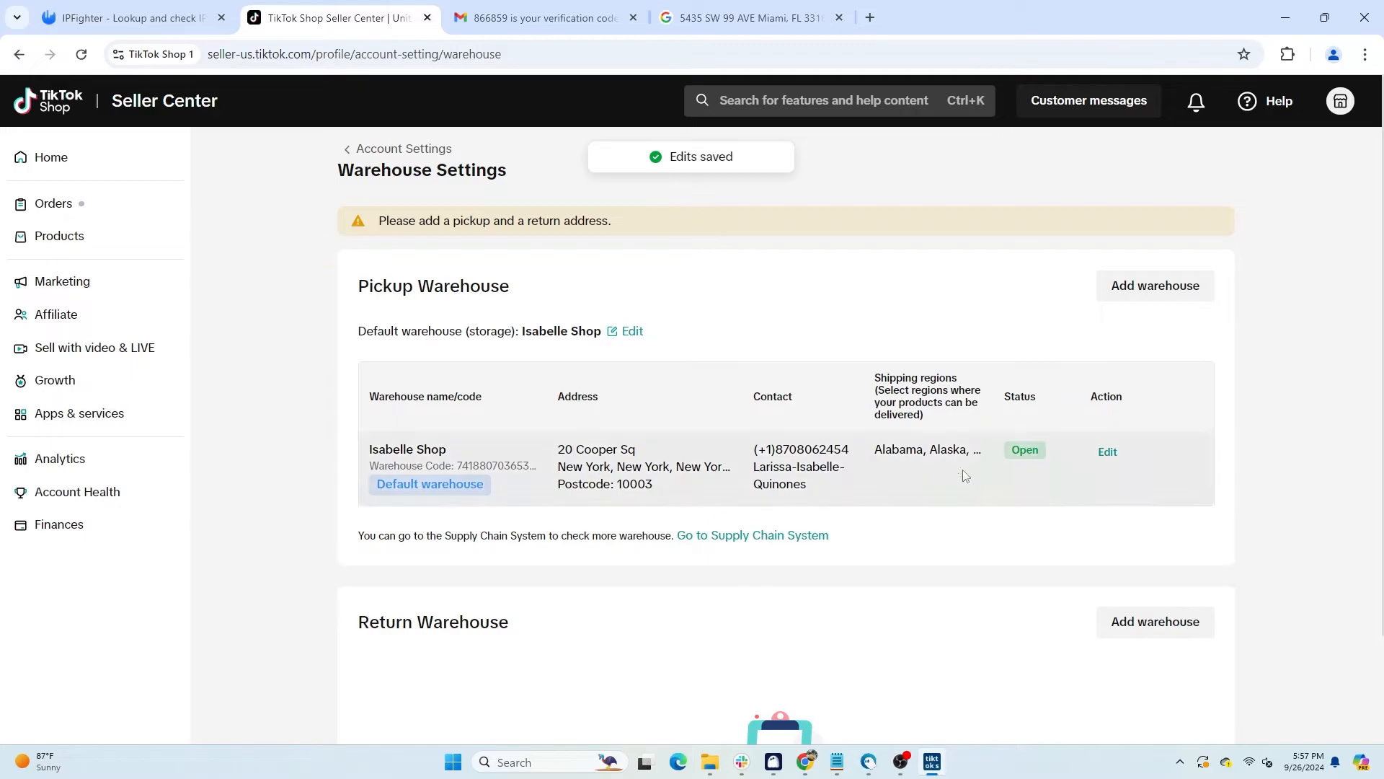
- Add a return warehouse that uses the same address as the saved warehouse and save it
{"action": "scroll", "coordinate": [1002, 606], "scroll_direction": "down", "scroll_amount": 2}
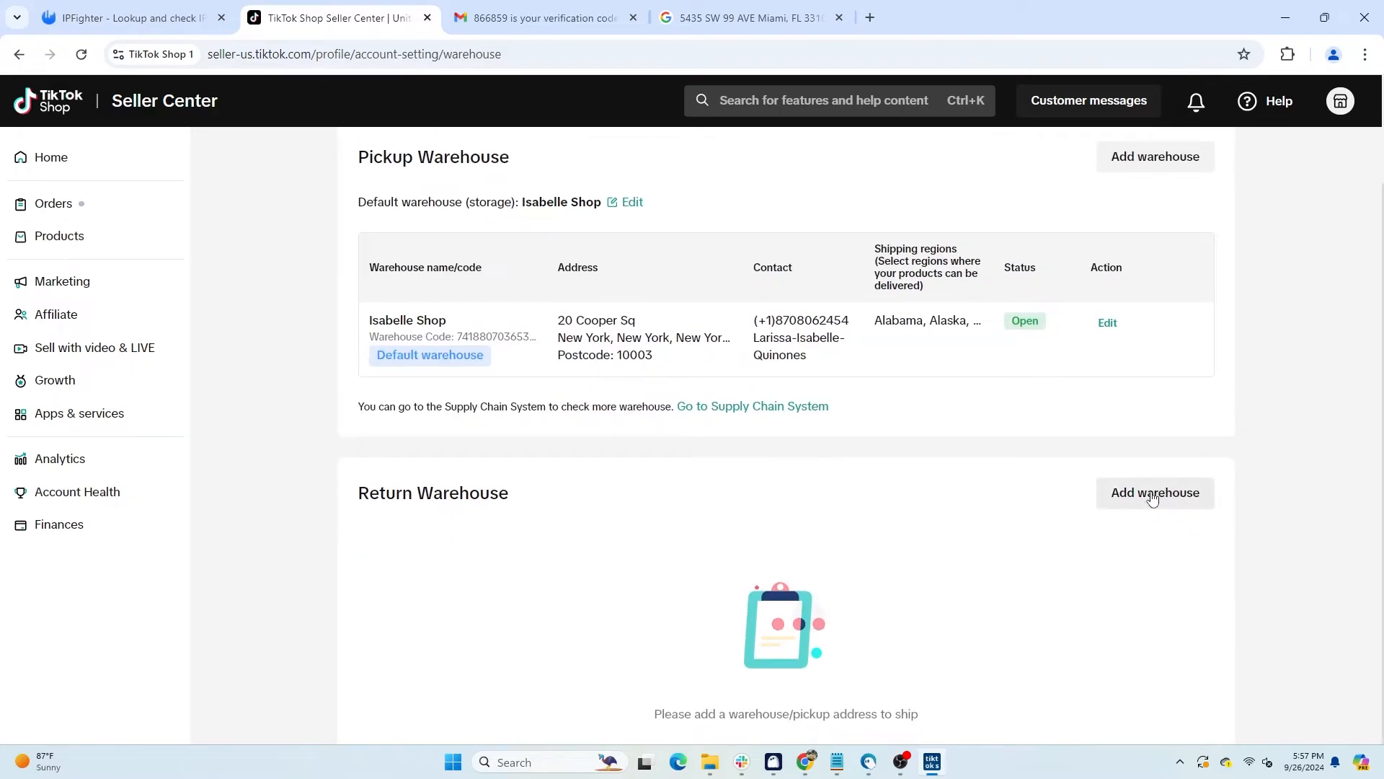
{"action": "left_click", "coordinate": [1152, 496]}
{"action": "left_click", "coordinate": [394, 260]}
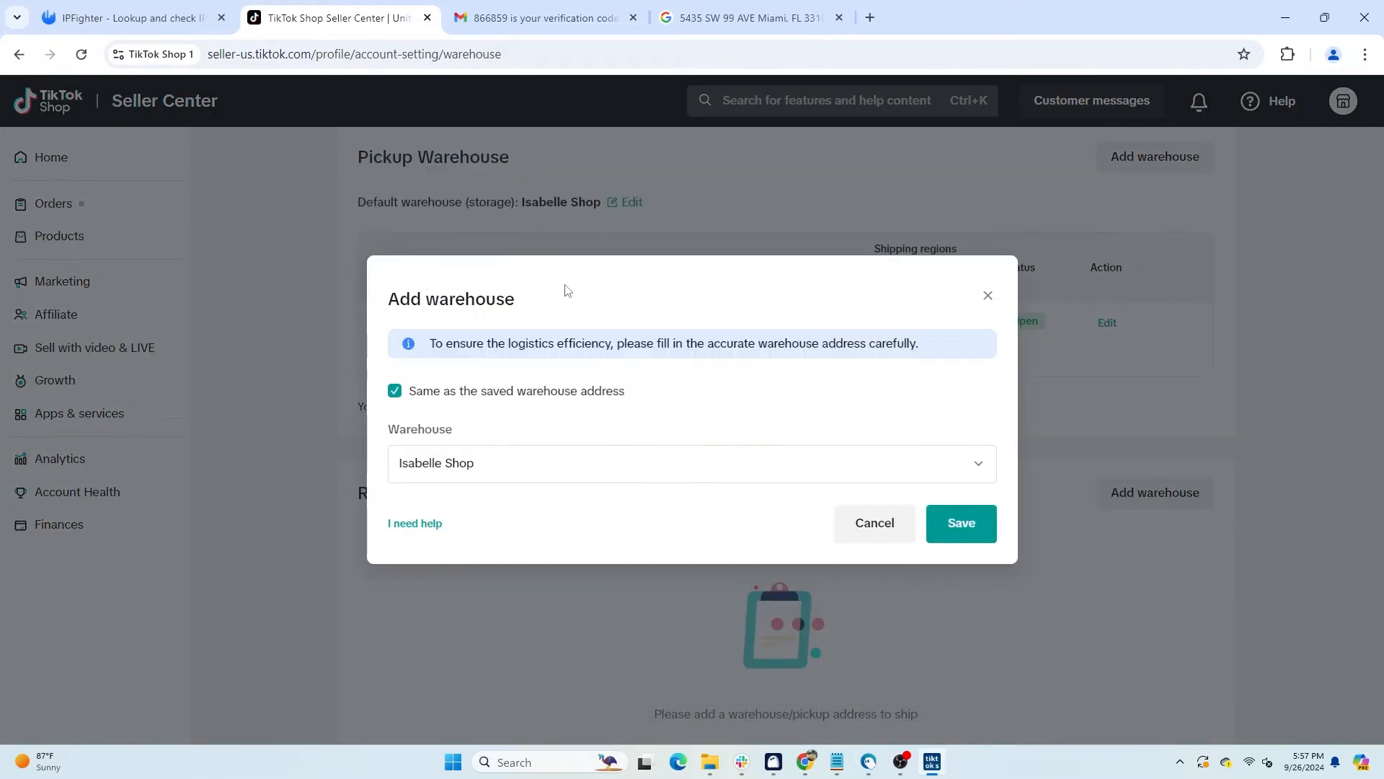
{"action": "left_click", "coordinate": [971, 527]}
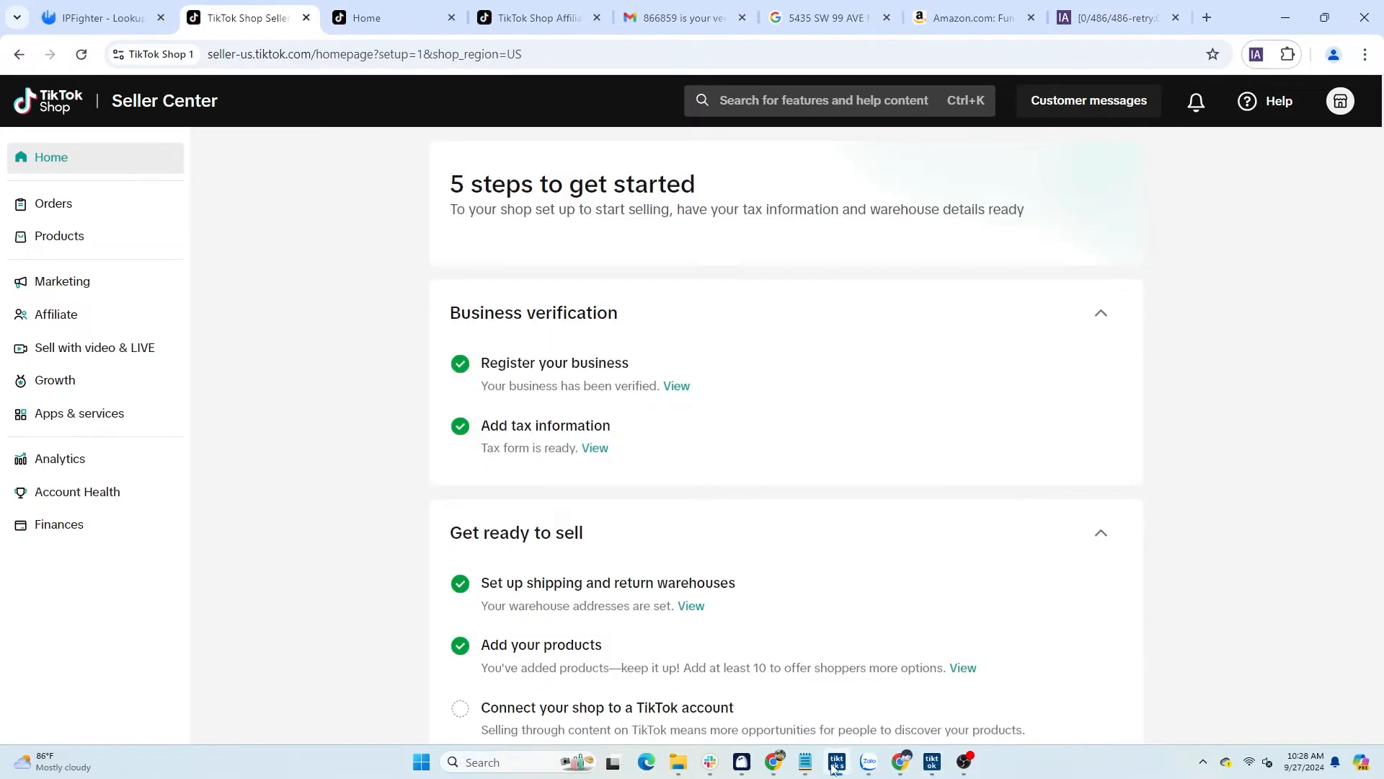
- Open the shipping and delivery settings for orders and try to switch the shipping option to Seller shipping
{"action": "left_click", "coordinate": [76, 210]}
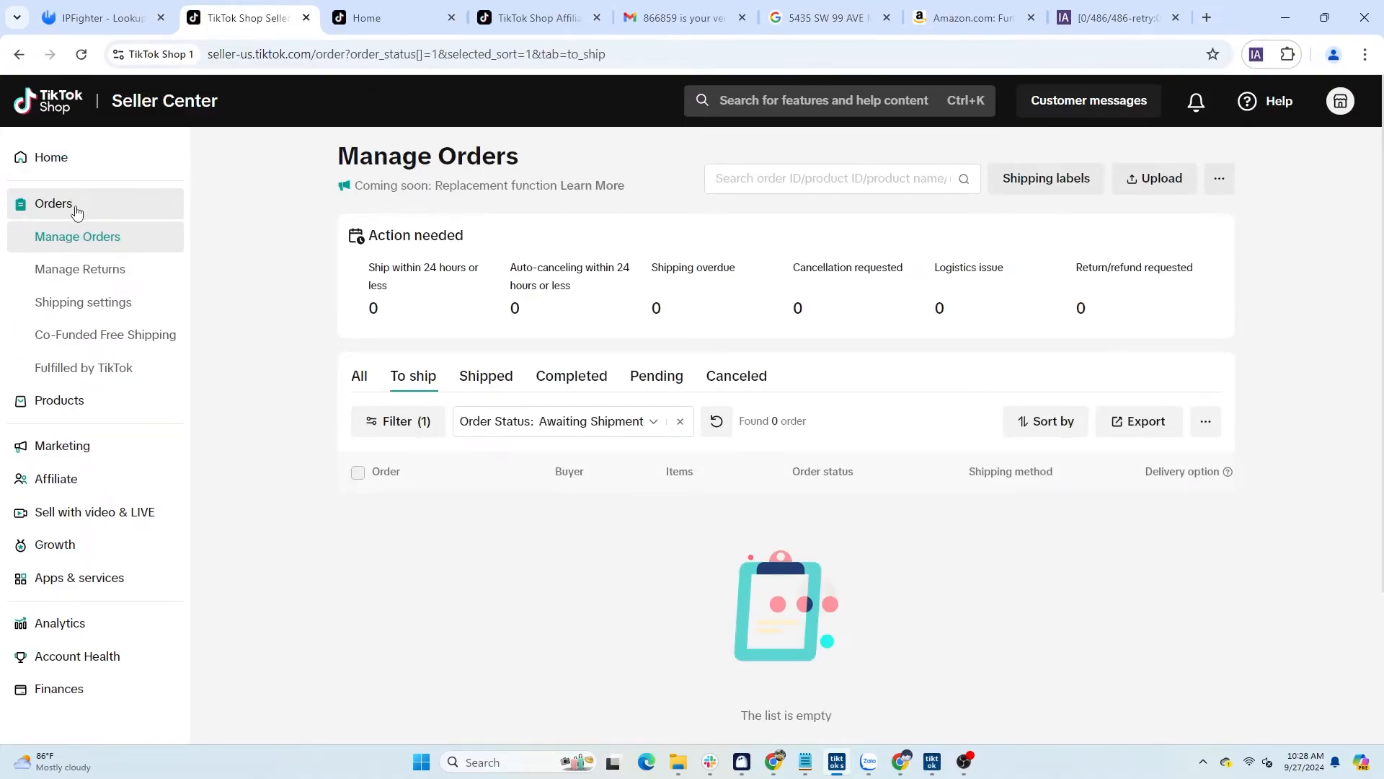
{"action": "left_click", "coordinate": [76, 304]}
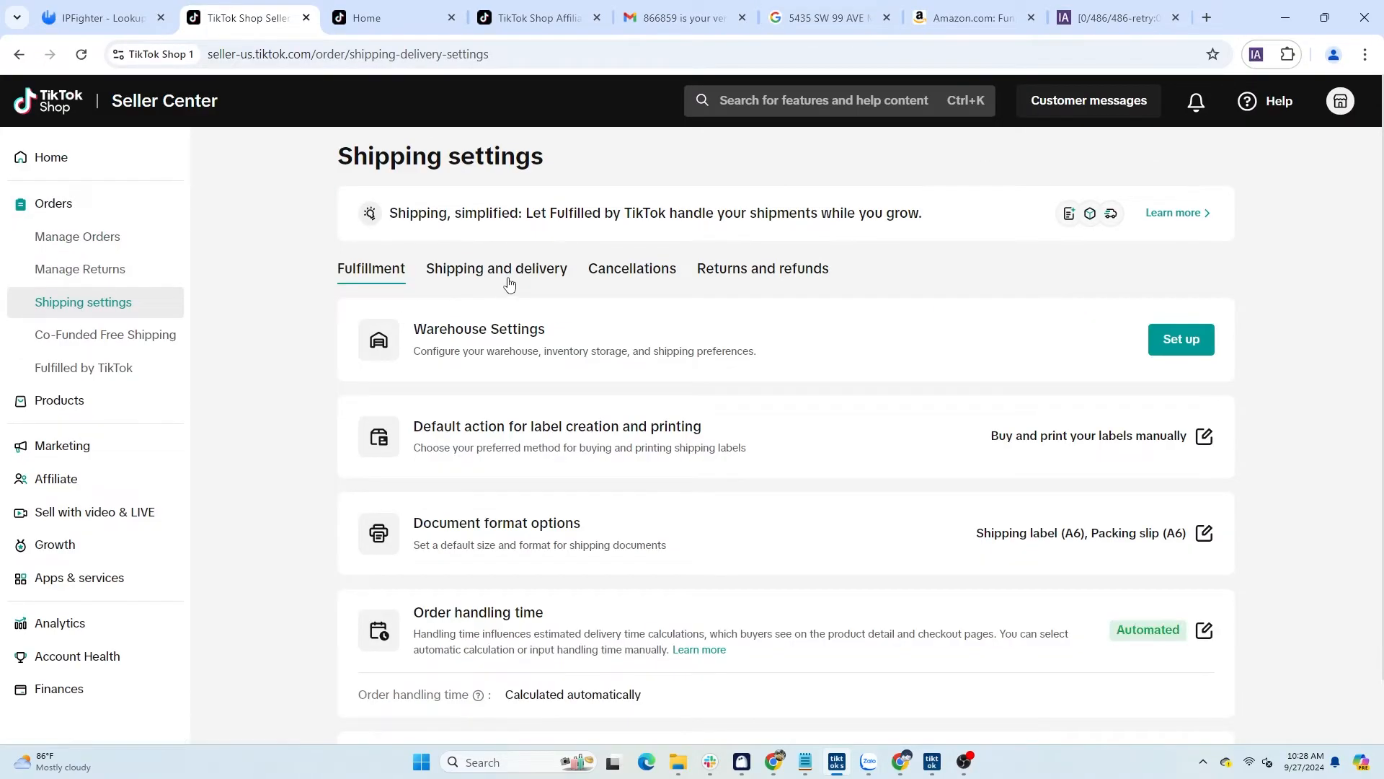
{"action": "left_click", "coordinate": [509, 280]}
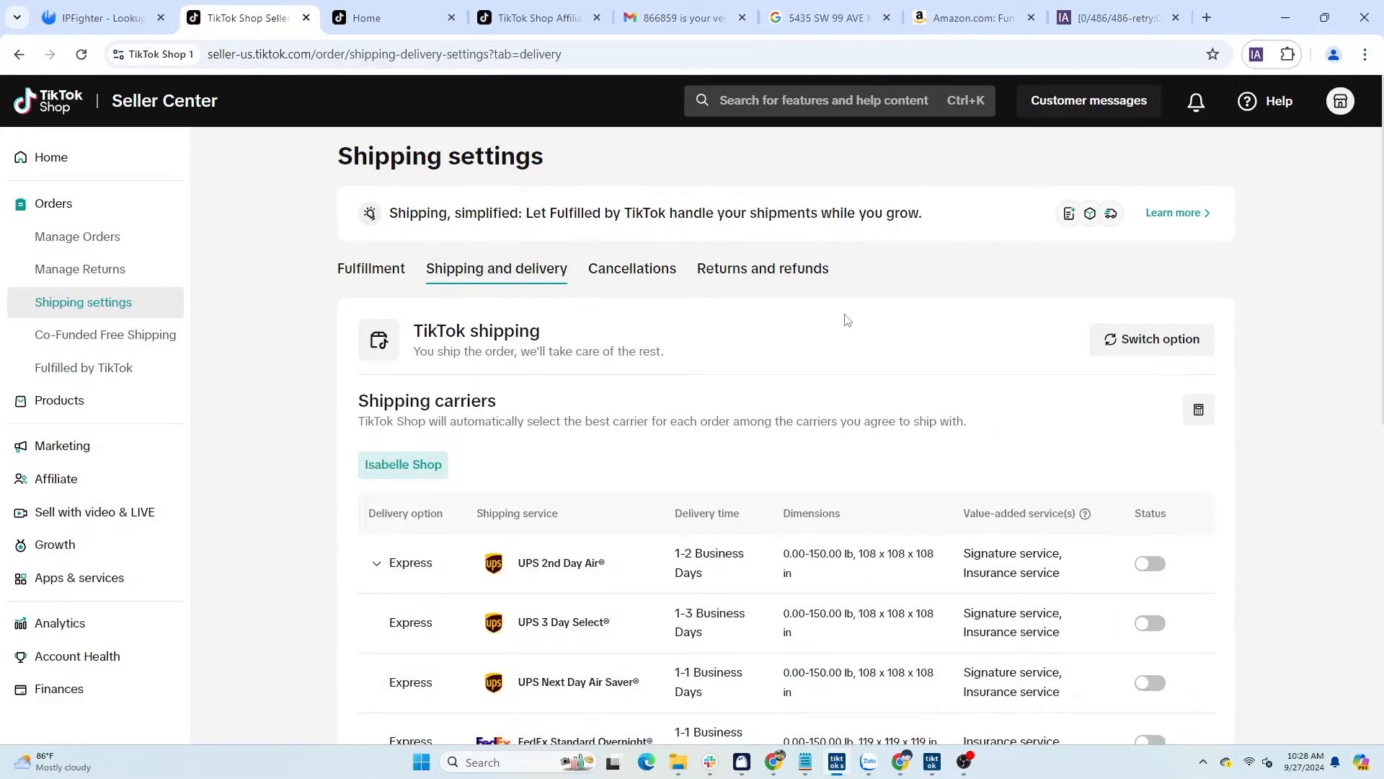
{"action": "left_click", "coordinate": [1182, 348]}
{"action": "left_click", "coordinate": [1143, 435]}
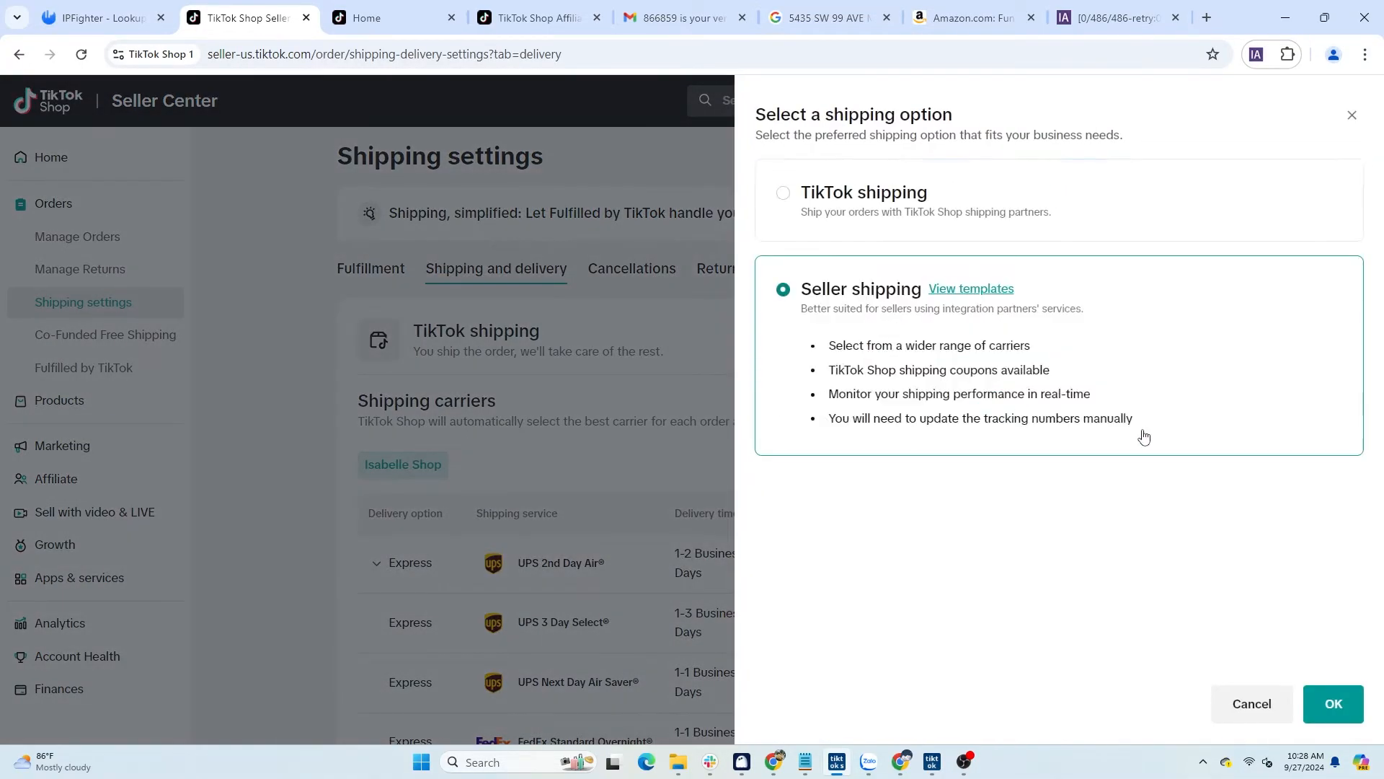
{"action": "left_click", "coordinate": [1334, 704]}
{"action": "left_click", "coordinate": [967, 454]}
- Start a new shipping fee template and choose the shop's saved warehouse as its ship-from location
{"action": "left_click", "coordinate": [947, 475]}
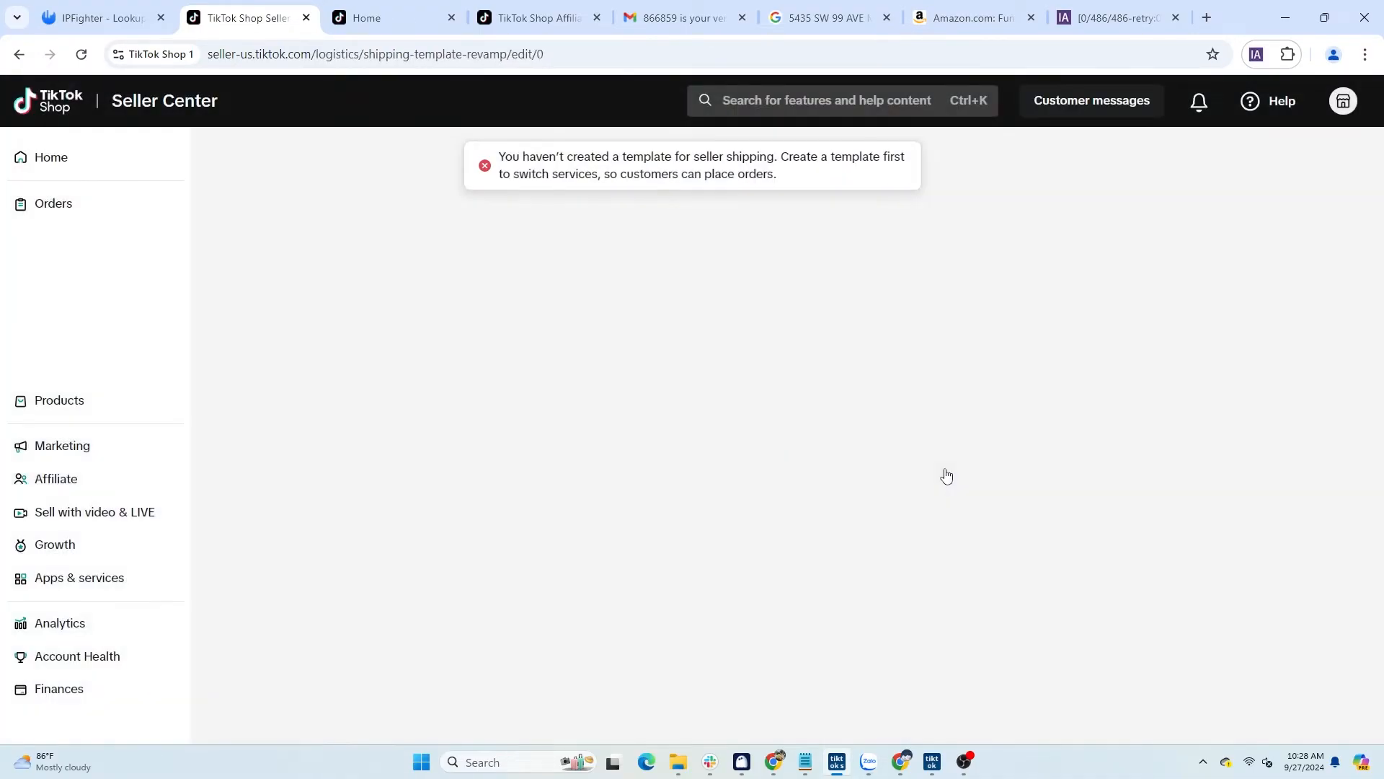
{"action": "left_click", "coordinate": [661, 318]}
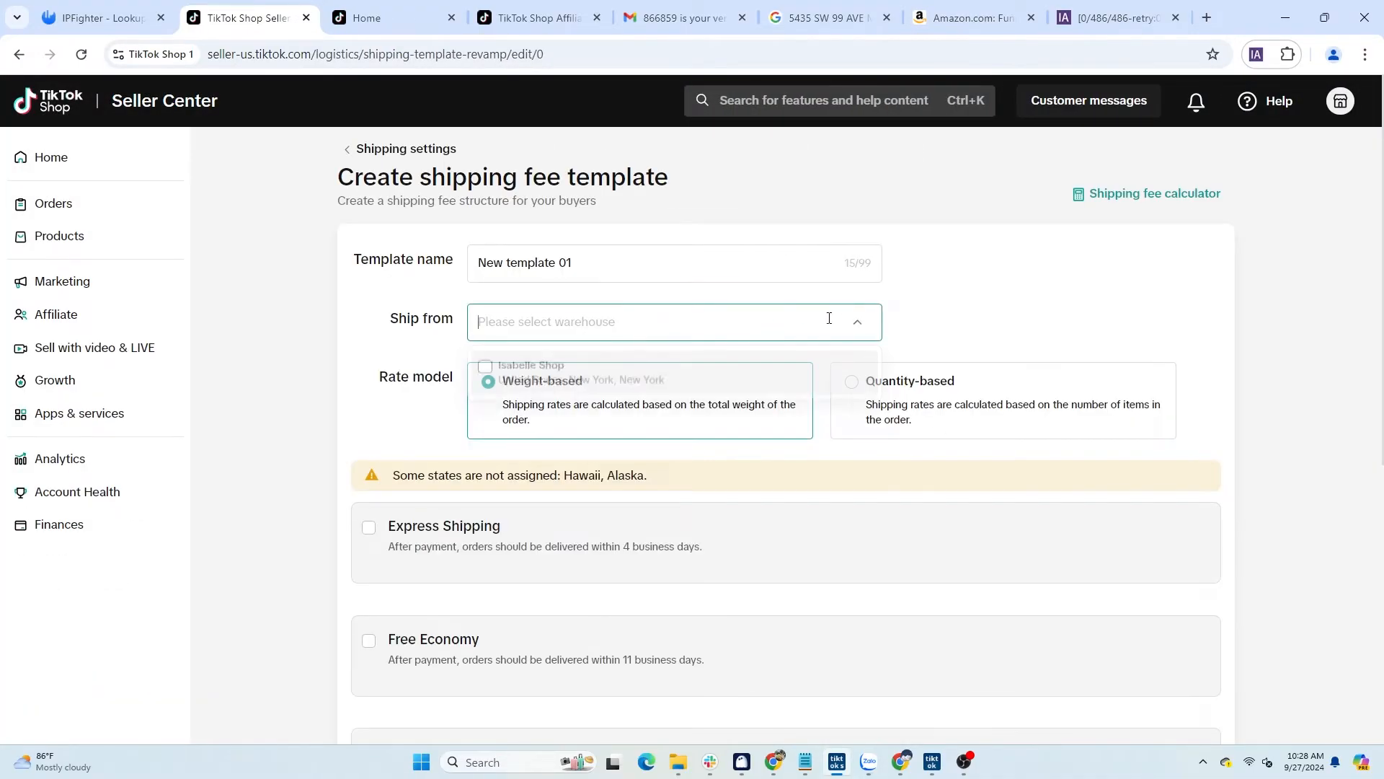
{"action": "left_click", "coordinate": [682, 376]}
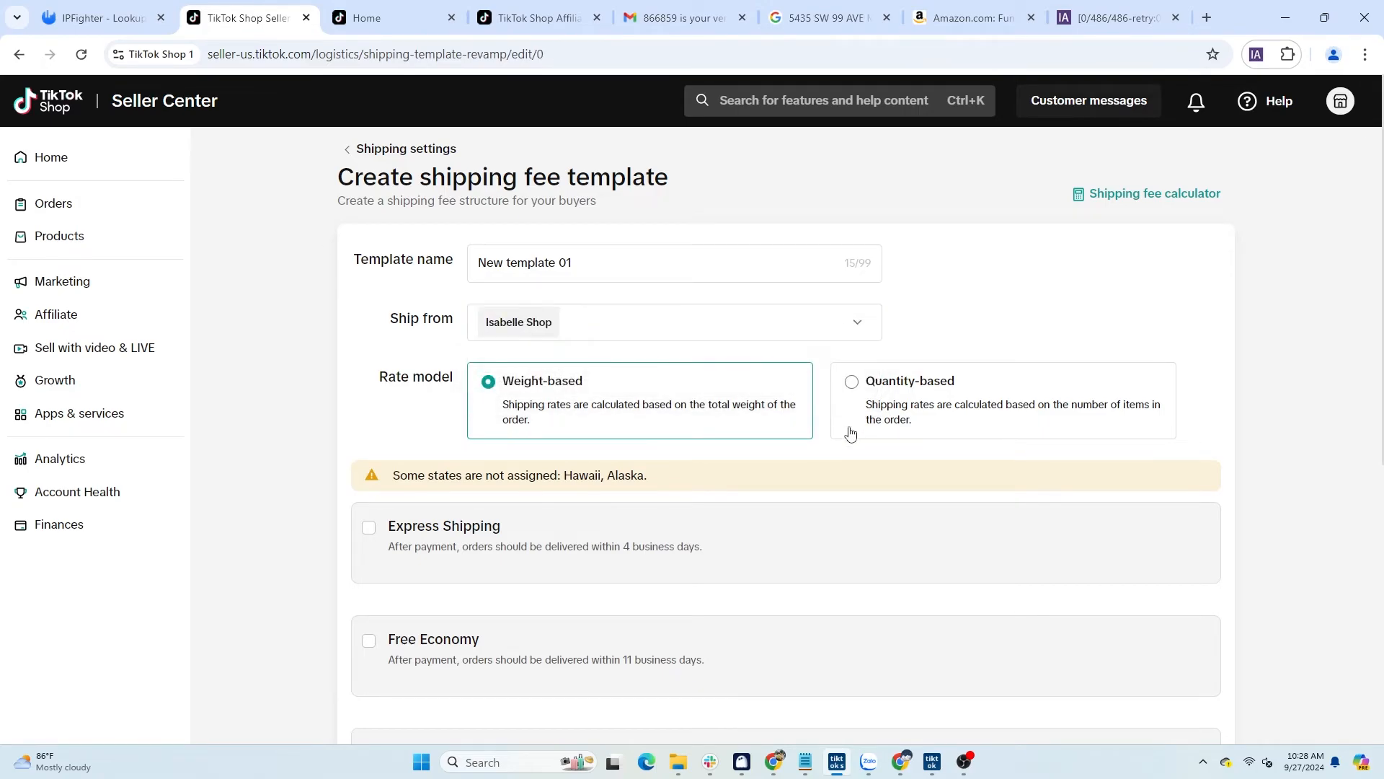
- Set the Standard Shipping flat rate to 1 USD, then submit and save the shipping fee template
{"action": "scroll", "coordinate": [851, 434], "scroll_direction": "down", "scroll_amount": 2}
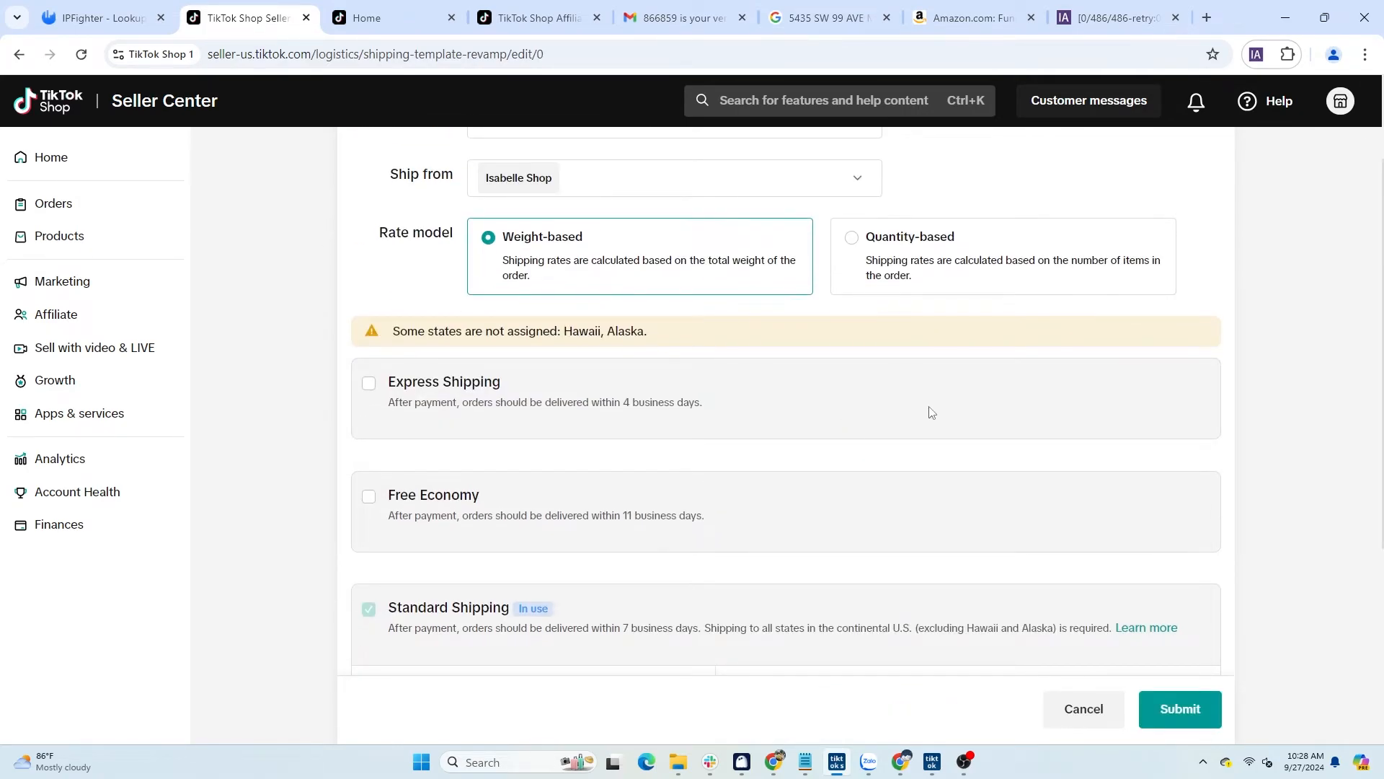
{"action": "scroll", "coordinate": [1065, 398], "scroll_direction": "down", "scroll_amount": 5}
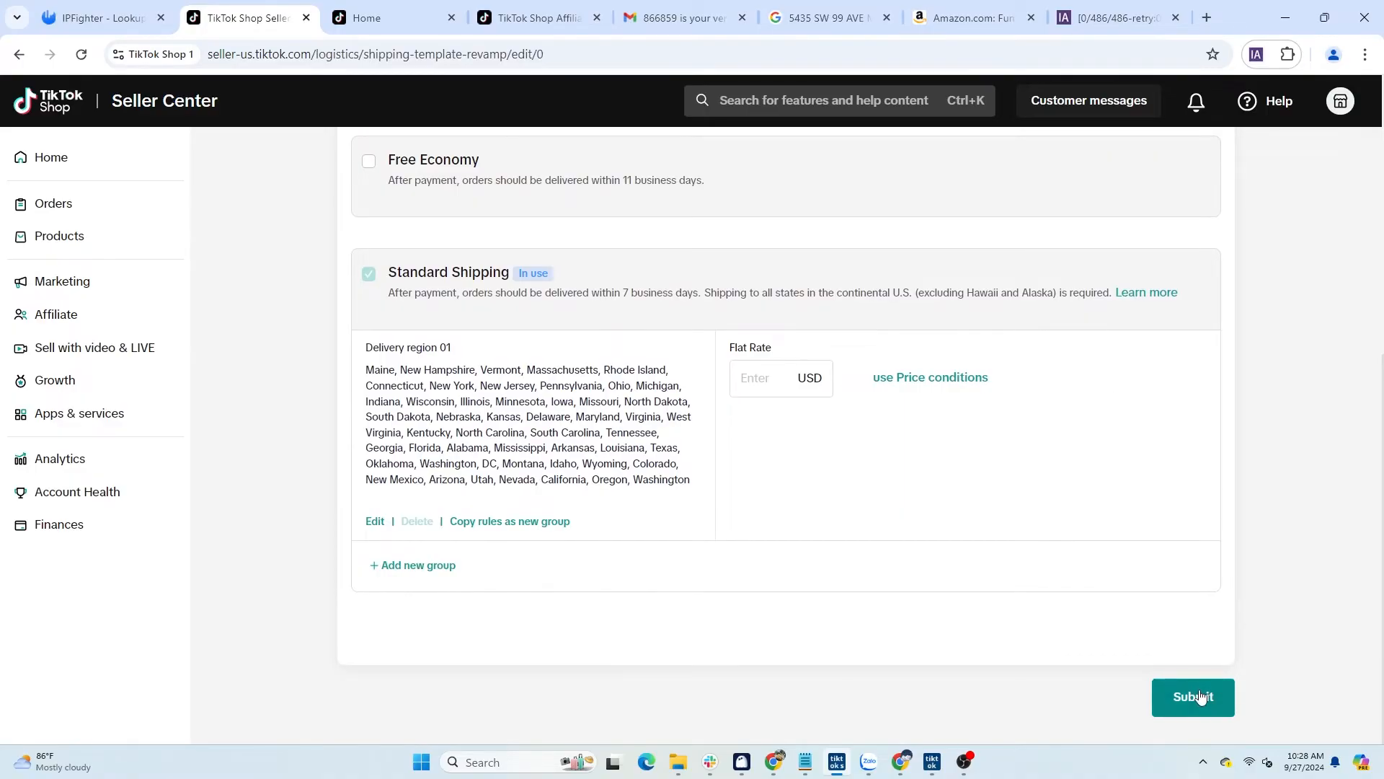
{"action": "left_click", "coordinate": [1193, 697]}
{"action": "left_click", "coordinate": [767, 378]}
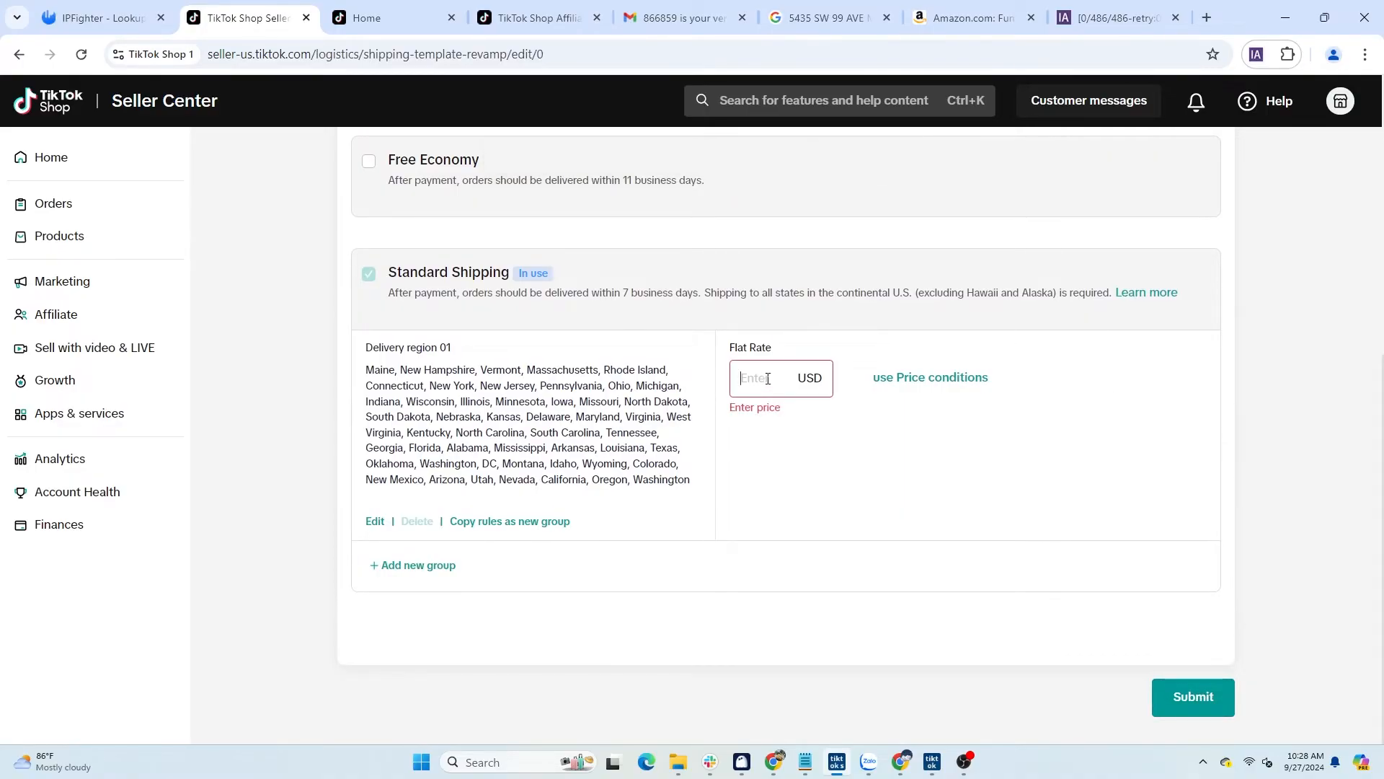
{"action": "type", "text": "1"}
{"action": "left_click", "coordinate": [1193, 696]}
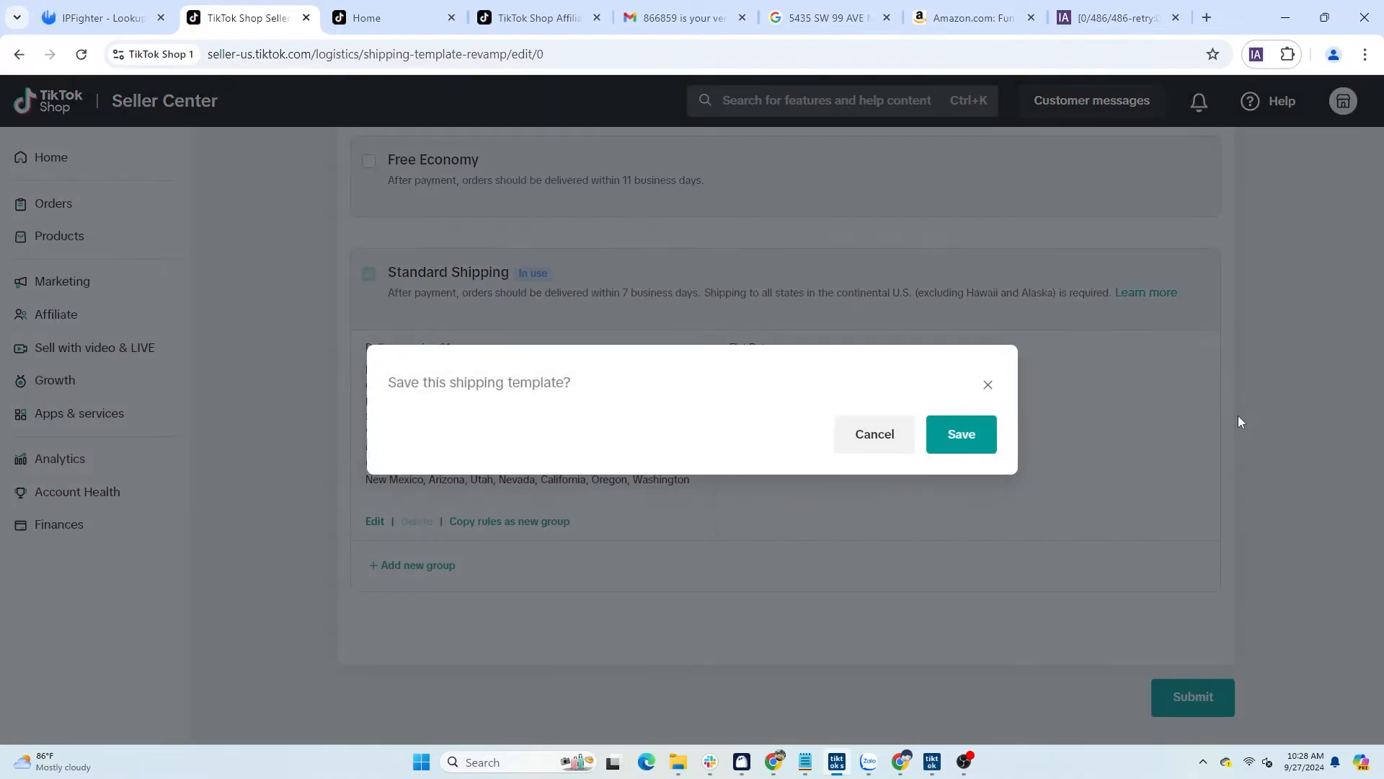
{"action": "left_click", "coordinate": [963, 435]}
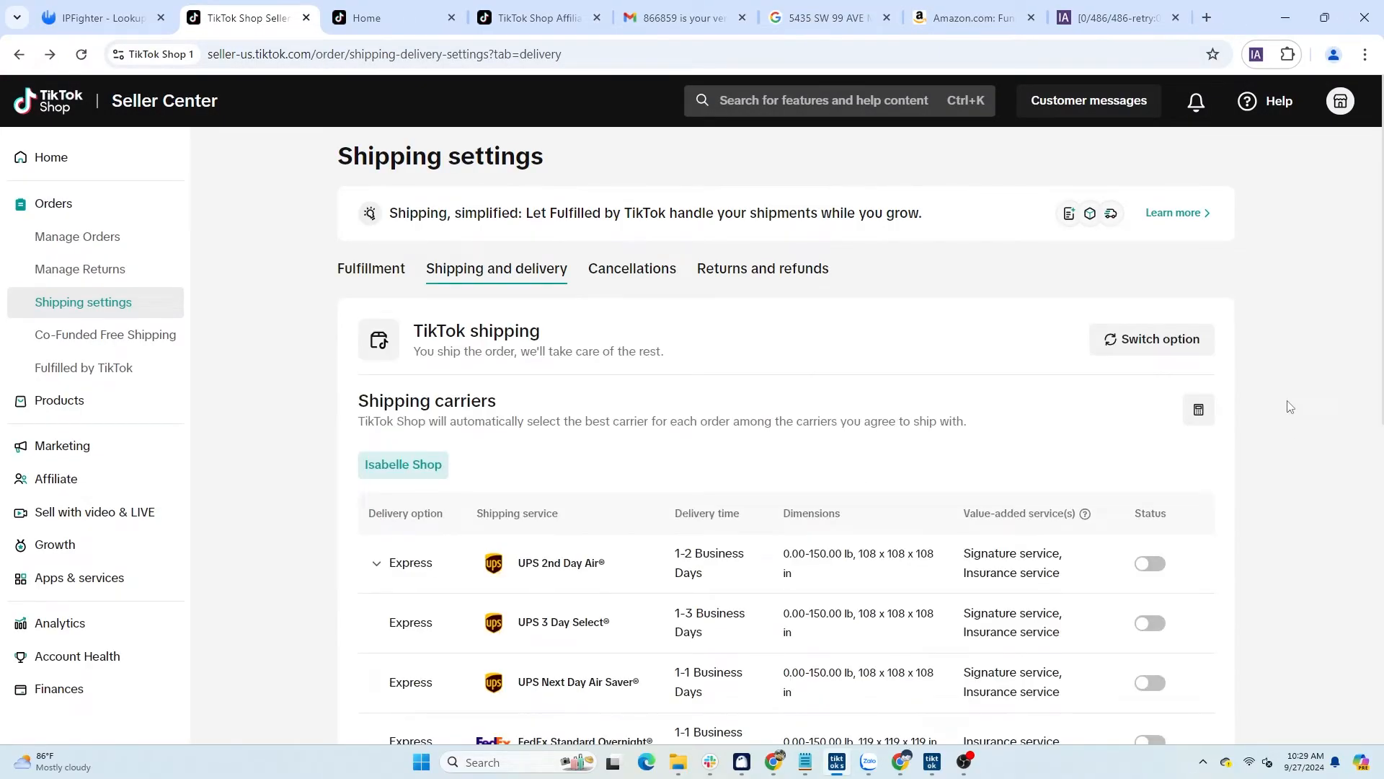
- Switch the shop's shipping option from TikTok shipping to Seller shipping and confirm the change
{"action": "left_click", "coordinate": [1126, 341]}
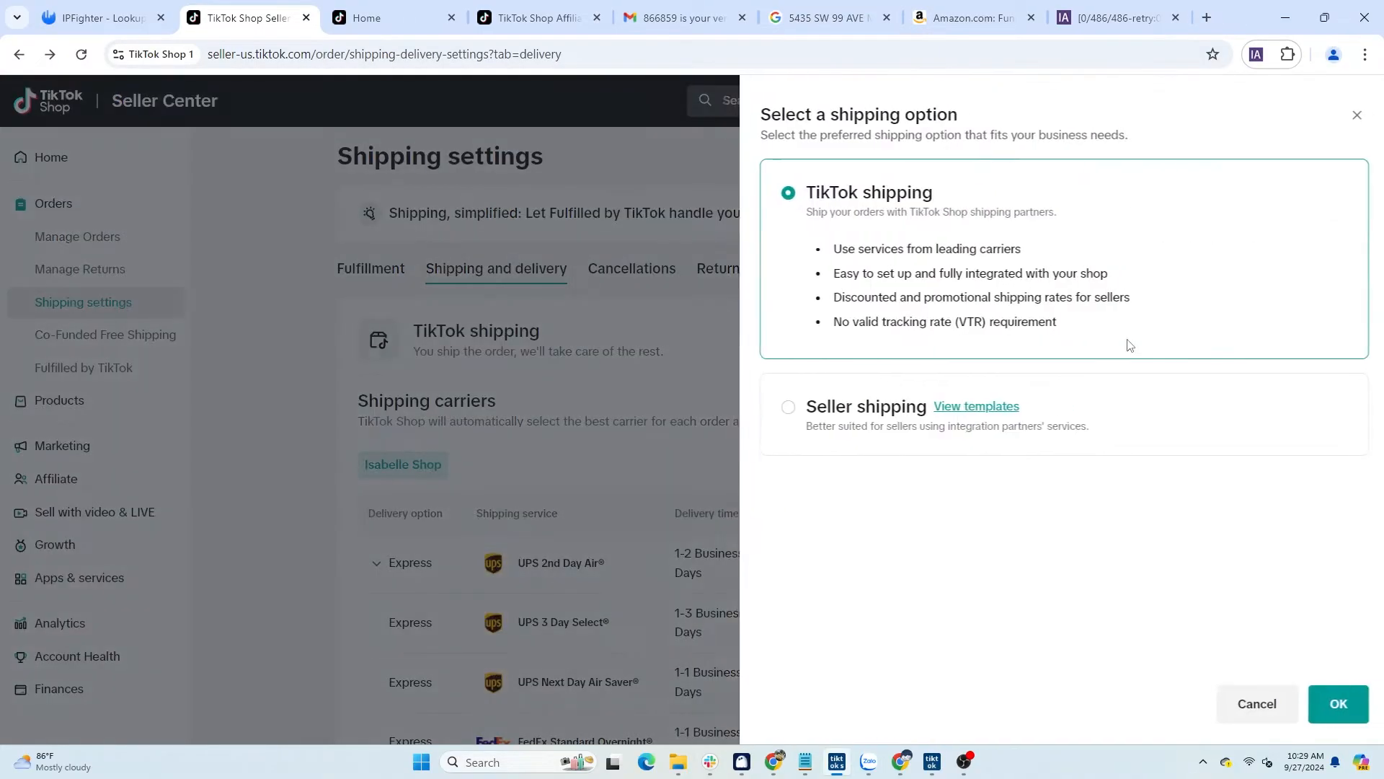
{"action": "left_click", "coordinate": [1106, 430]}
{"action": "left_click", "coordinate": [1334, 703]}
{"action": "left_click", "coordinate": [966, 462]}
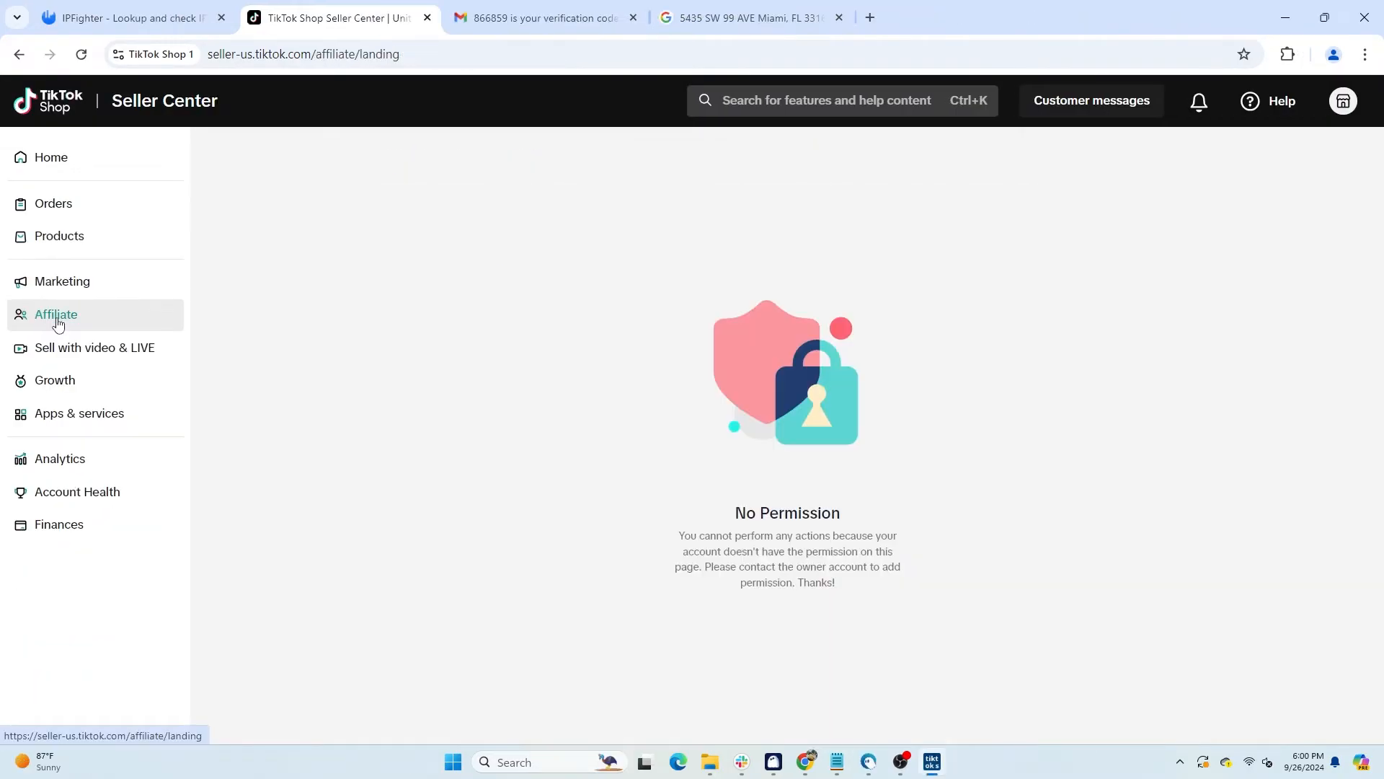
- Turn on auto-mode for new products in affiliate Open Collaboration, with a flat commission rate of 15% for all products
{"action": "left_click", "coordinate": [55, 317]}
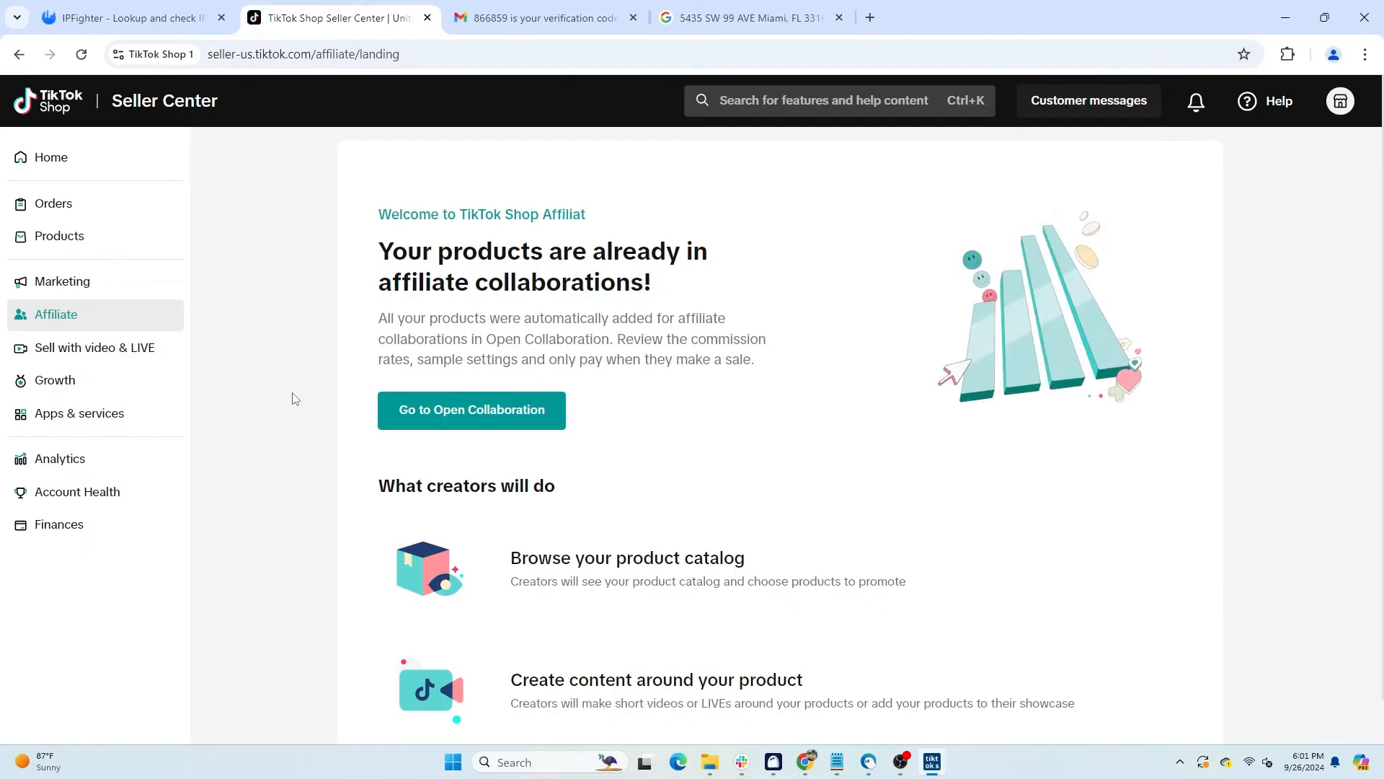
{"action": "left_click", "coordinate": [494, 411]}
{"action": "left_click", "coordinate": [1153, 161]}
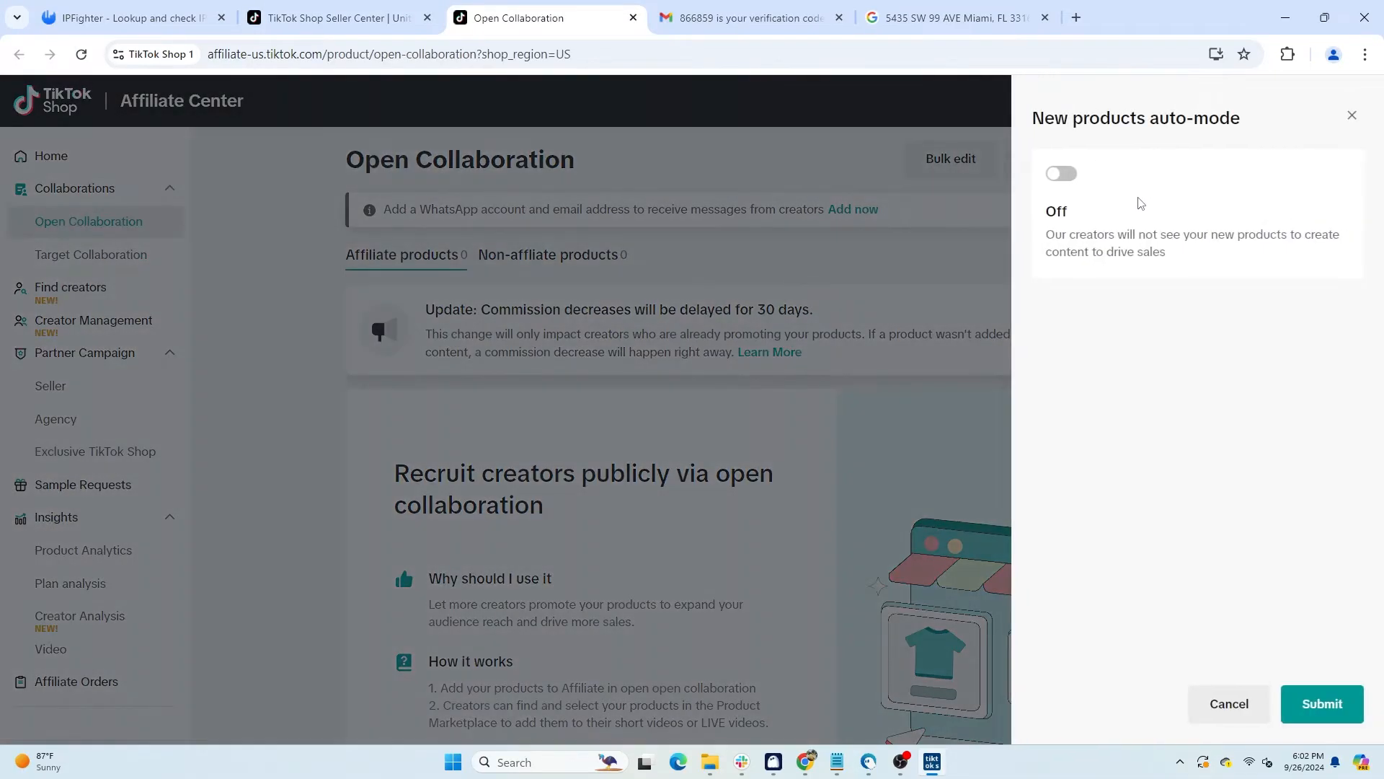
{"action": "left_click", "coordinate": [1063, 174]}
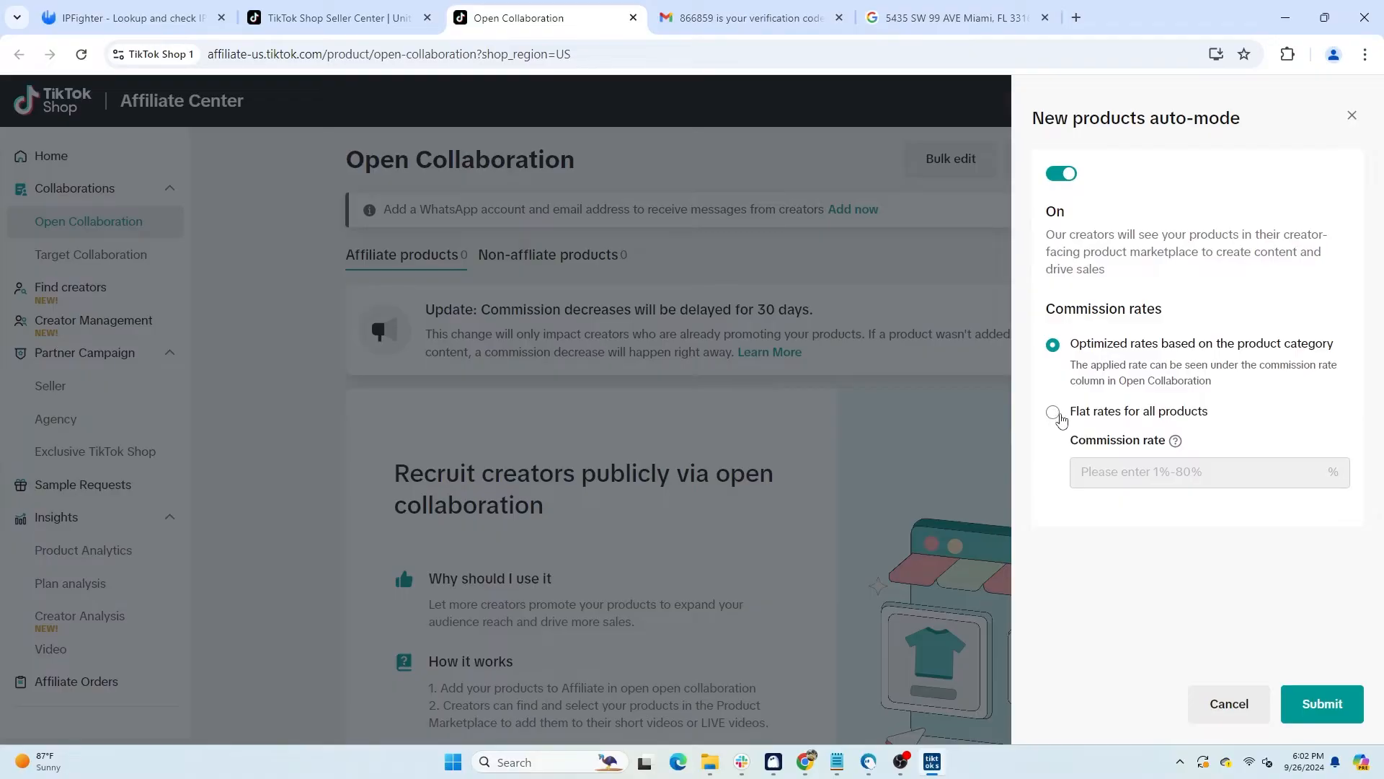
{"action": "left_click", "coordinate": [1065, 414]}
{"action": "left_click", "coordinate": [1133, 462]}
{"action": "type", "text": "15"}
{"action": "left_click", "coordinate": [1322, 704]}
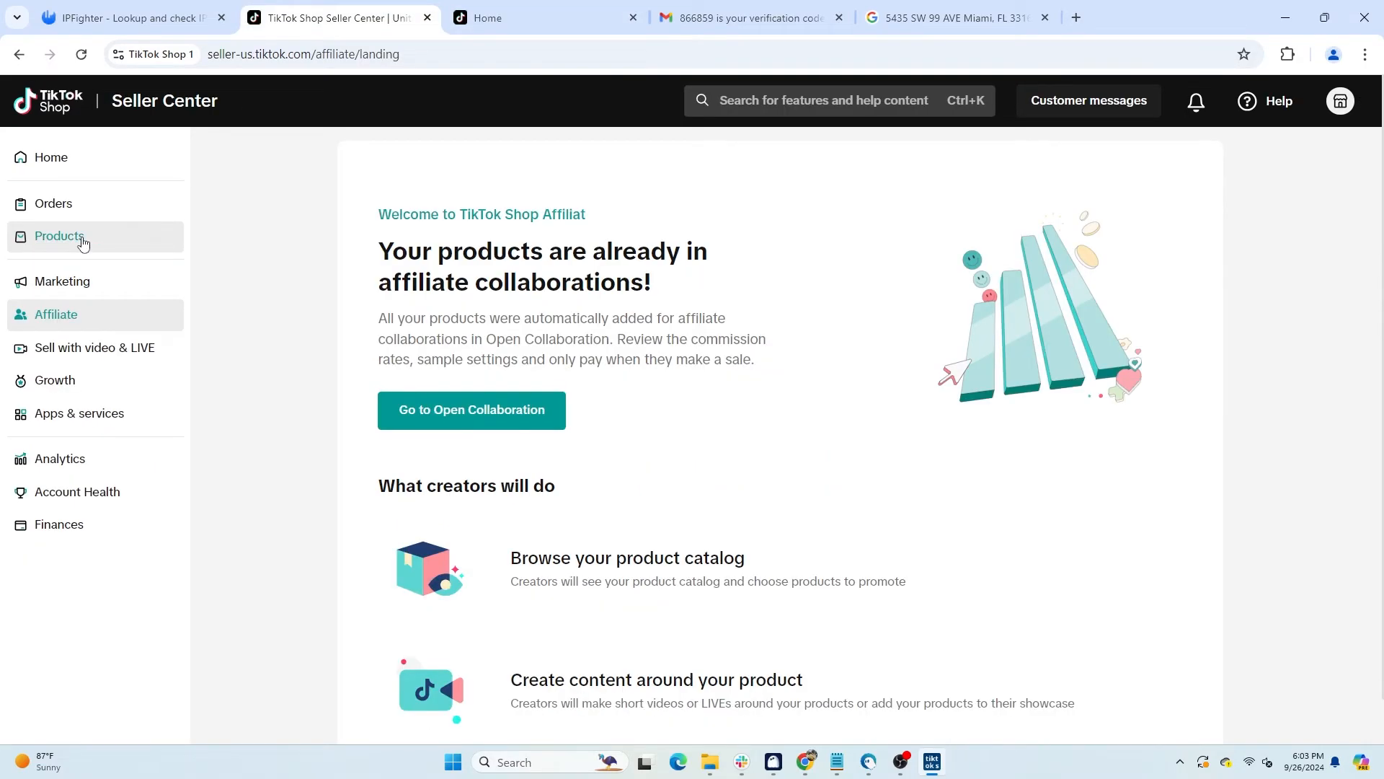
- Open the Manage Products page in Seller Center and dismiss the product upload accelerator tip
{"action": "left_click", "coordinate": [81, 238]}
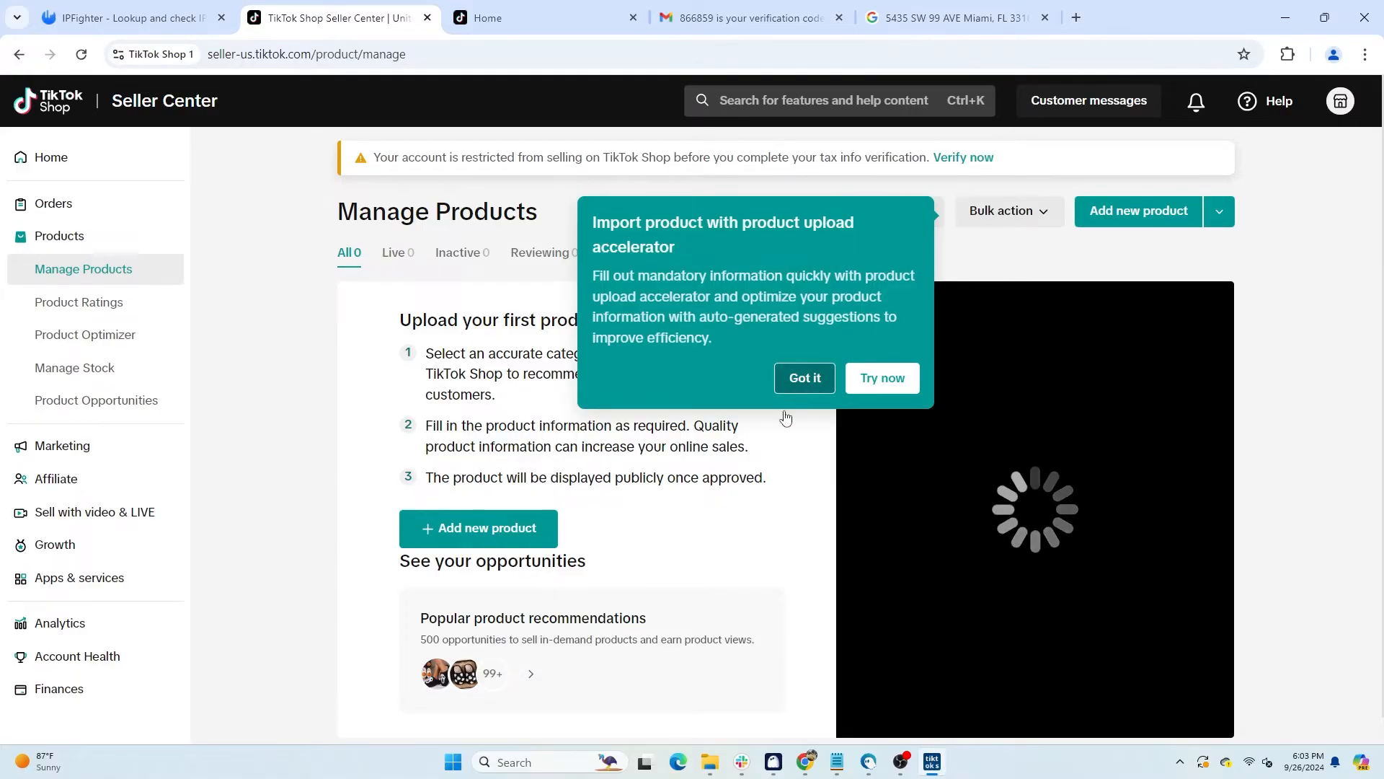
{"action": "left_click", "coordinate": [805, 379]}
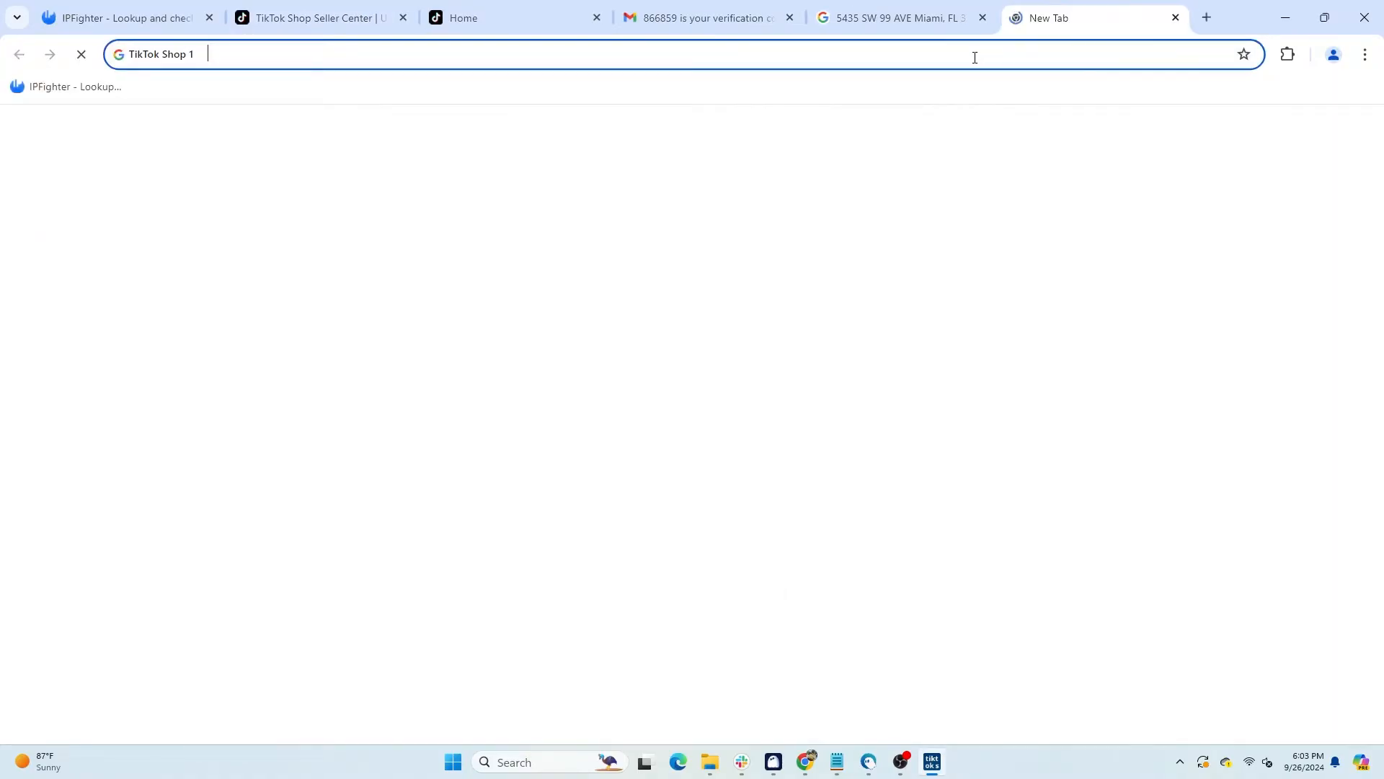
- Open amazon.com in a new browser tab
{"action": "key", "text": "ctrl+t"}
{"action": "type", "text": "amazon.co"}
{"action": "key", "text": "Return"}
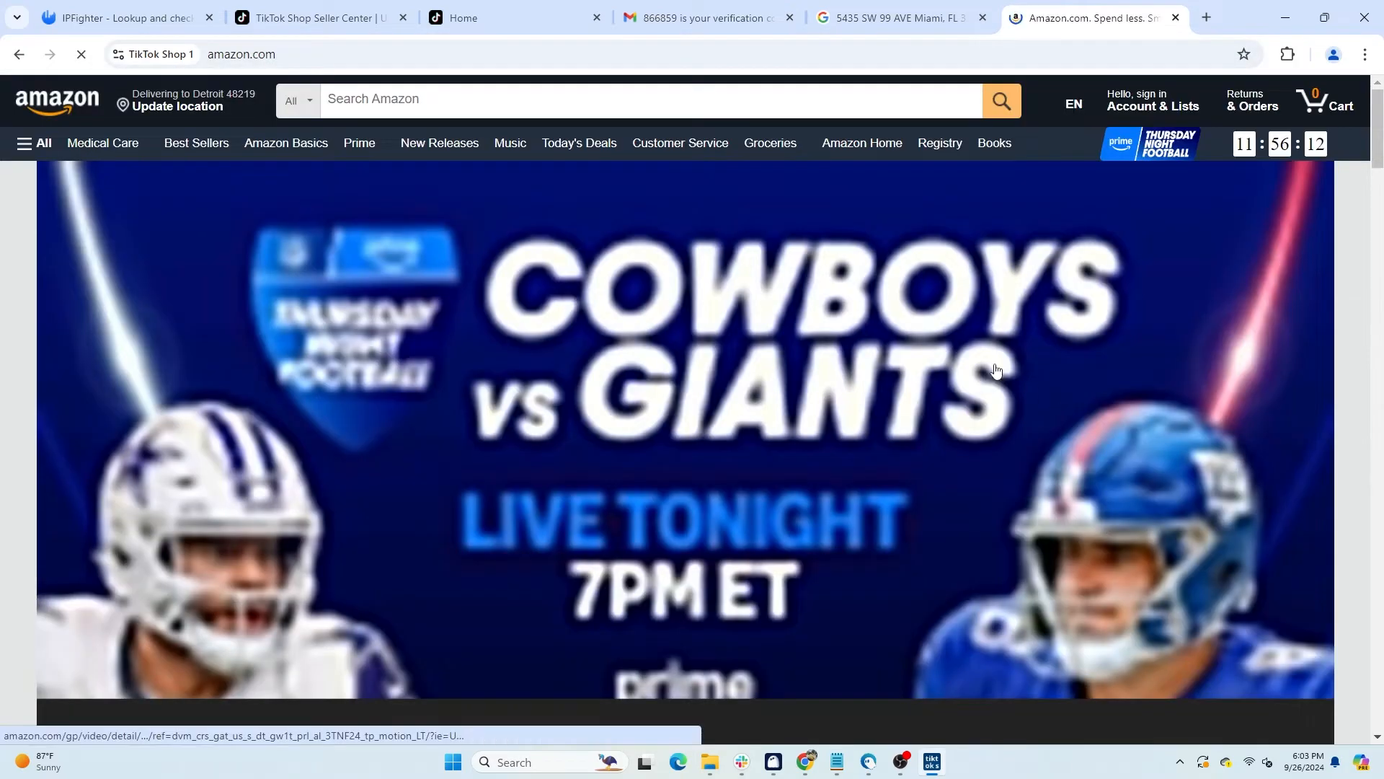
- Search Amazon for "FUNNY T SHIRT" and open the "Funny, Penny For Your Thoughts T-shirt" product from the results
{"action": "left_click", "coordinate": [433, 93]}
{"action": "type", "text": "FUNNY T SHIR"}
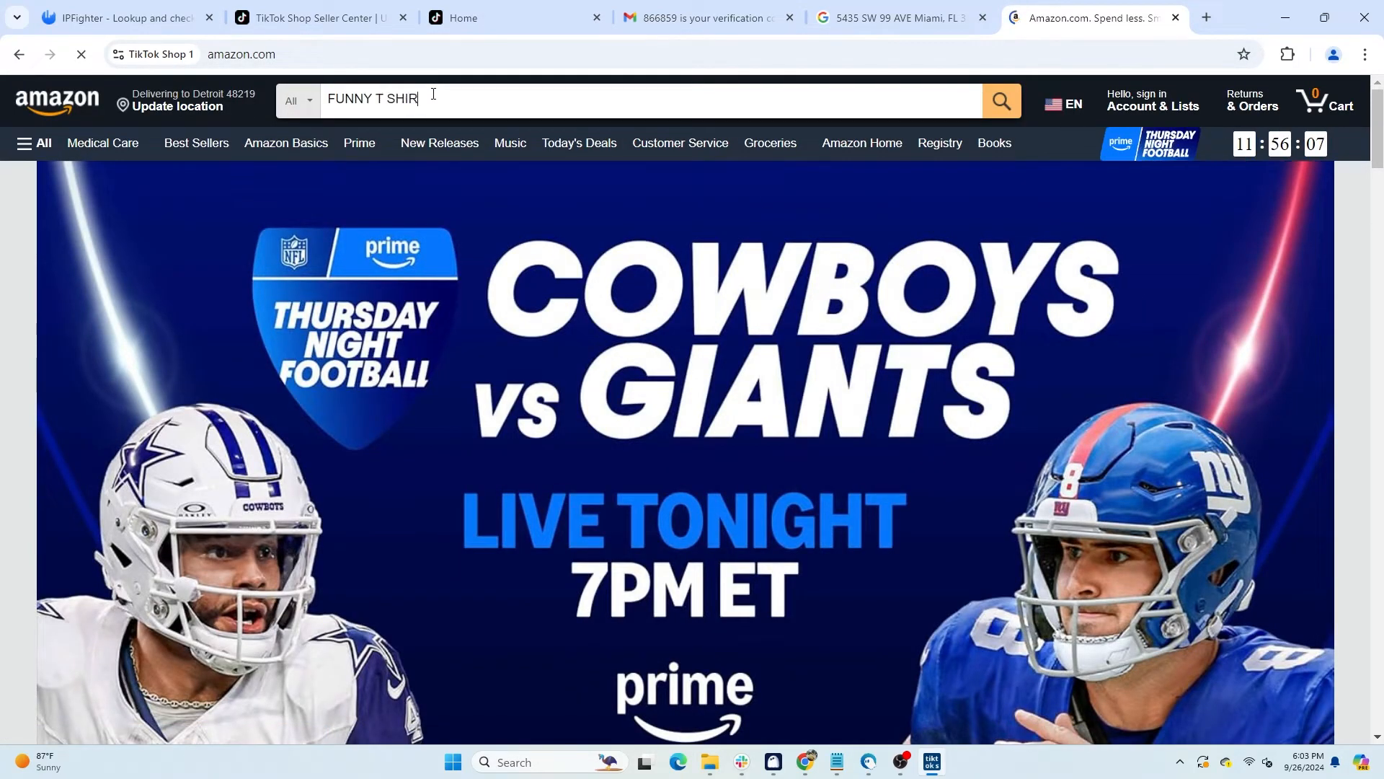
{"action": "type", "text": "T"}
{"action": "key", "text": "Return"}
{"action": "scroll", "coordinate": [925, 465], "scroll_direction": "down", "scroll_amount": 4}
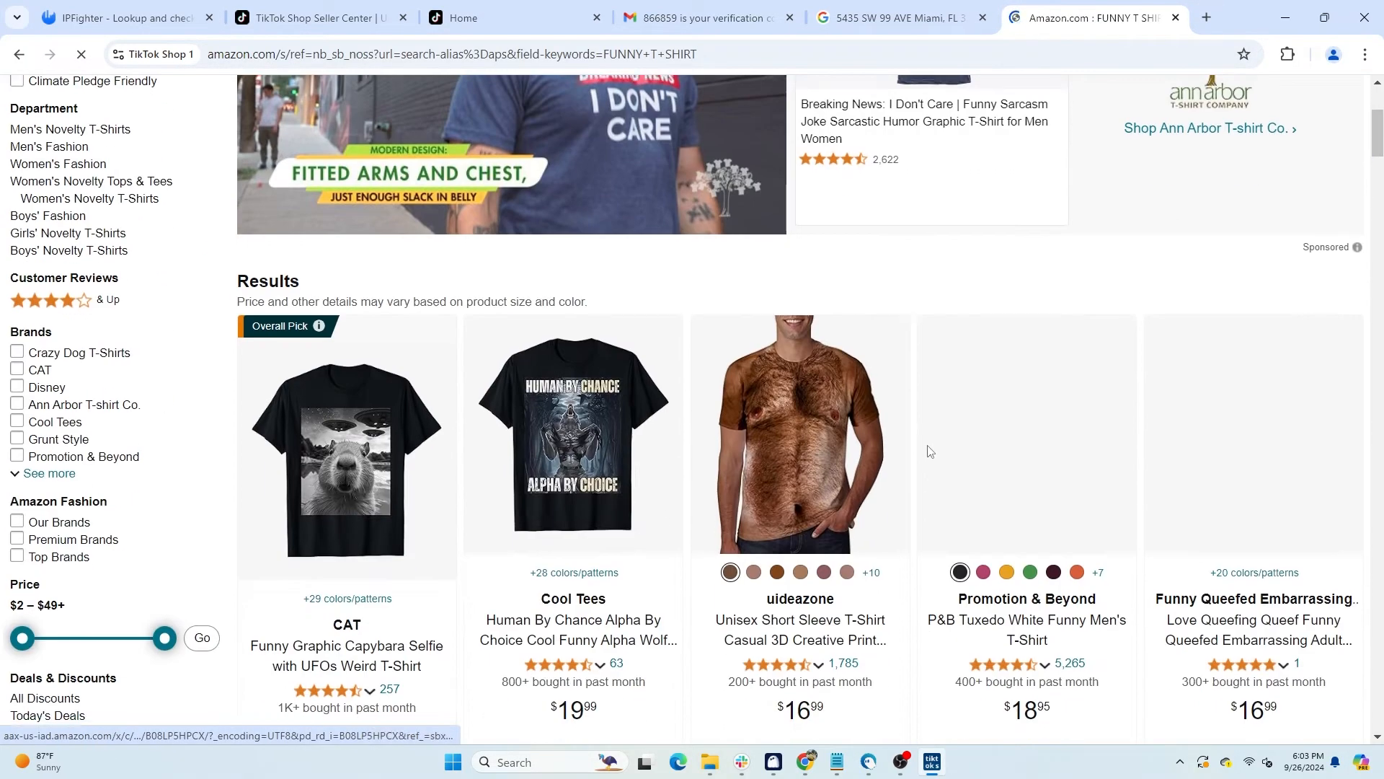
{"action": "scroll", "coordinate": [915, 396], "scroll_direction": "down", "scroll_amount": 8}
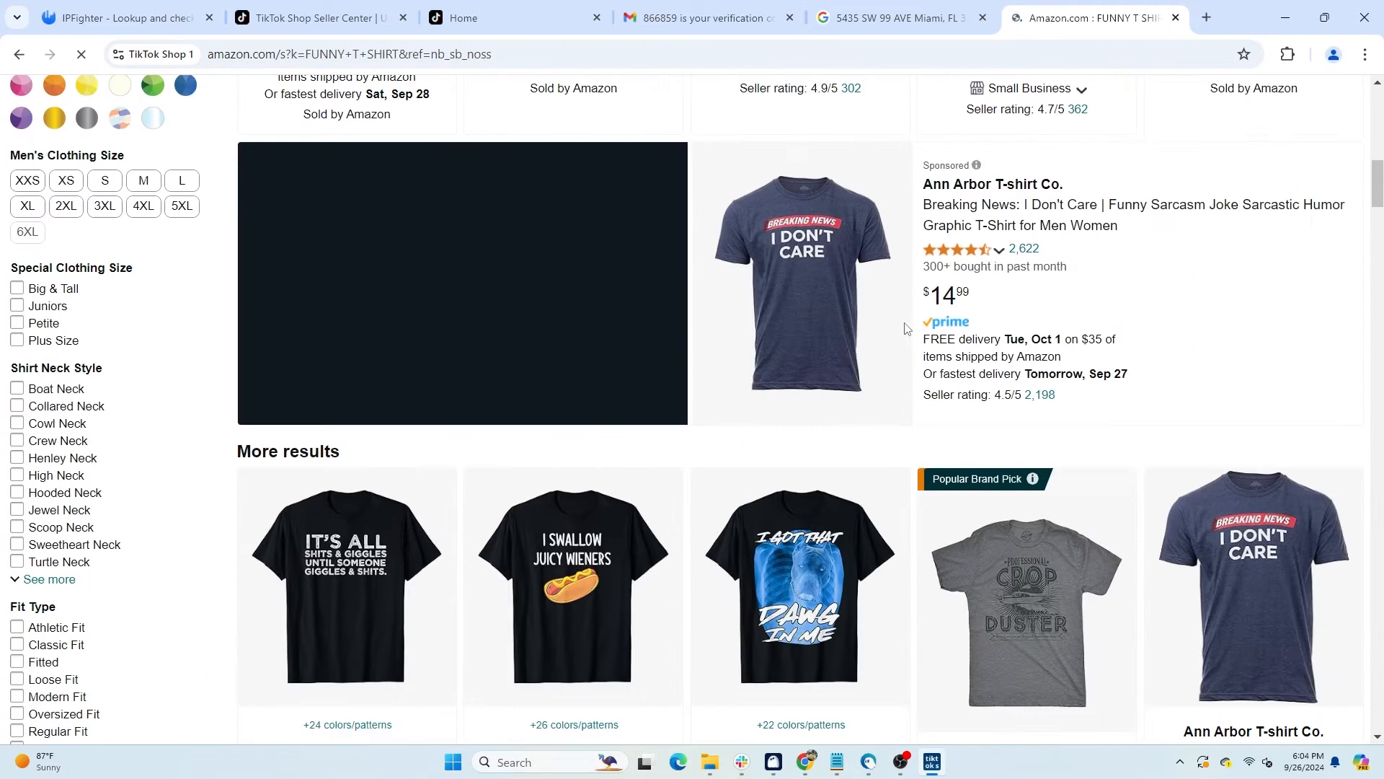
{"action": "scroll", "coordinate": [907, 328], "scroll_direction": "down", "scroll_amount": 10}
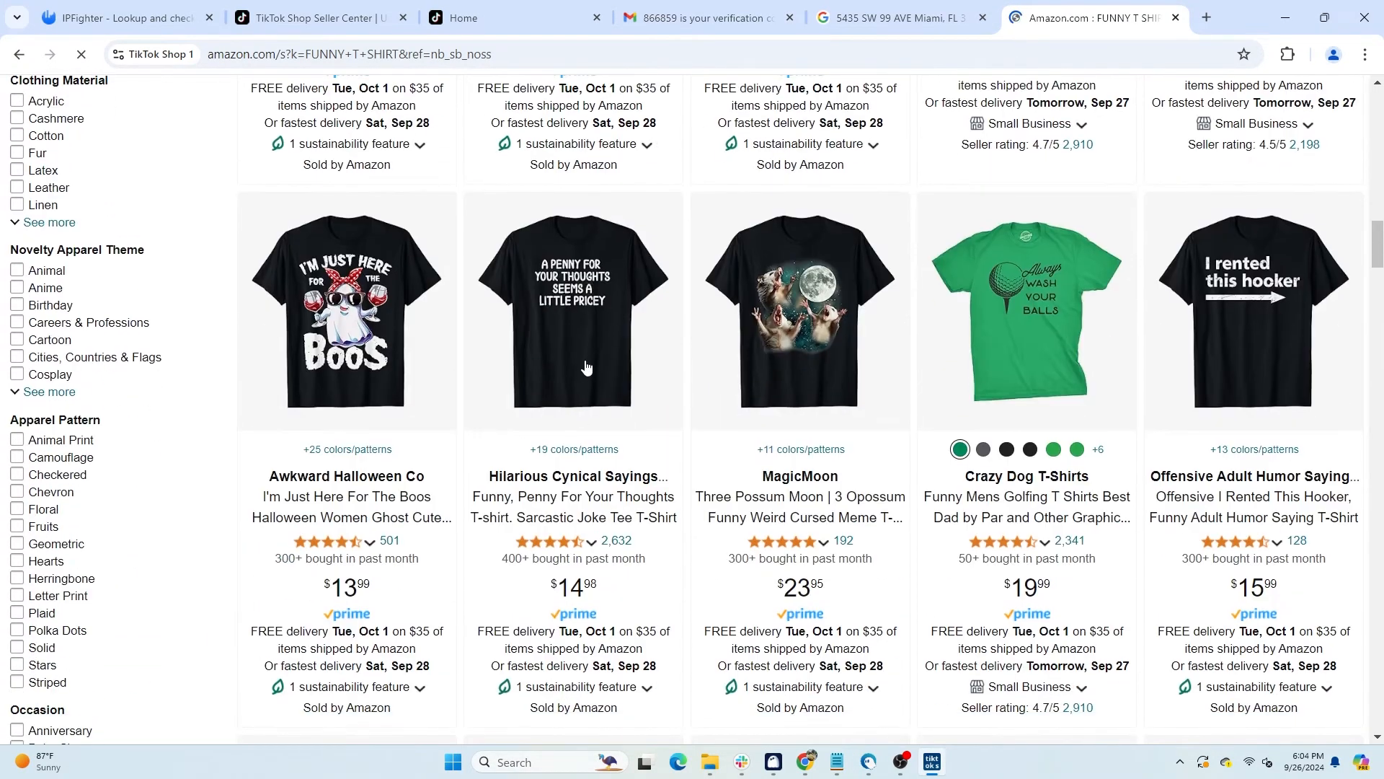
{"action": "left_click", "coordinate": [585, 400]}
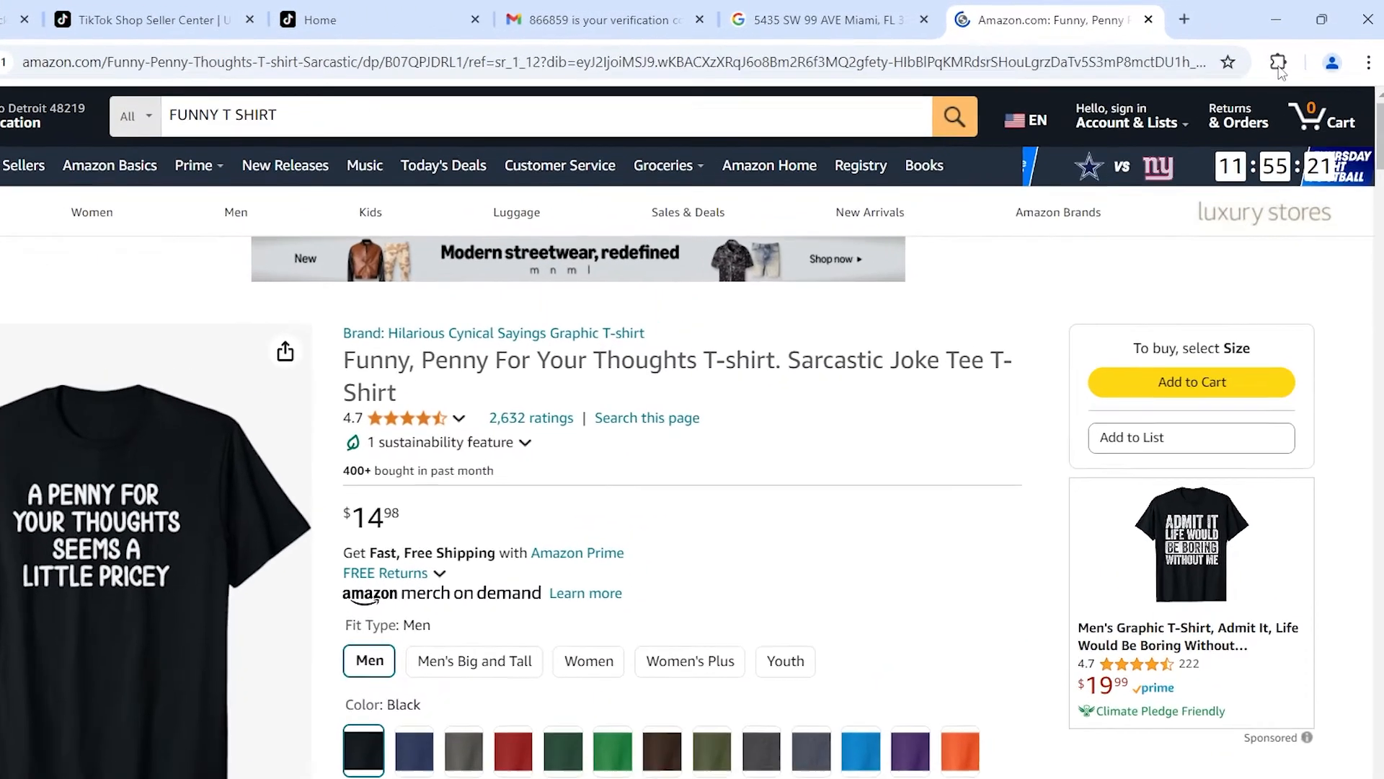
- Pin the ImageAssistant Batch Image extension and use it to extract the images from the T-shirt's product page
{"action": "left_click", "coordinate": [1288, 54]}
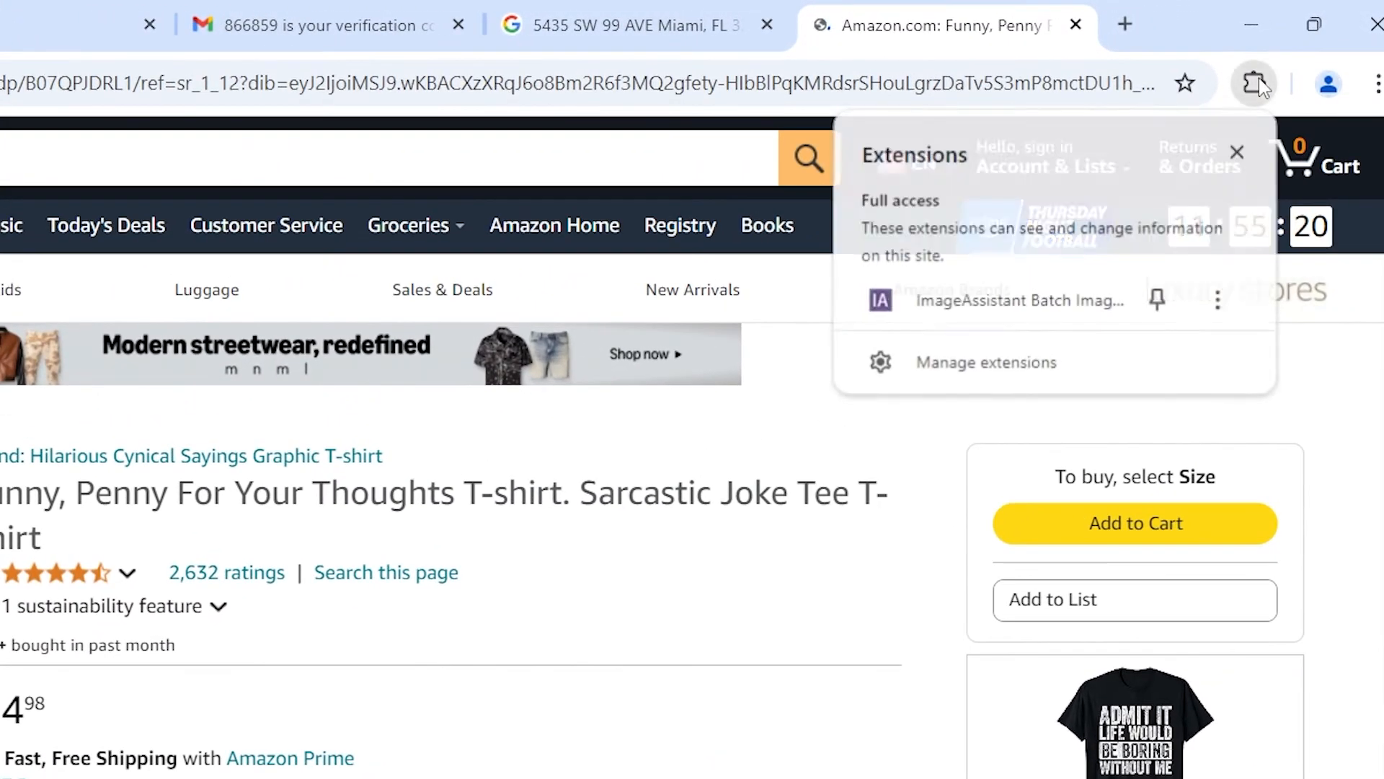
{"action": "left_click", "coordinate": [1157, 298]}
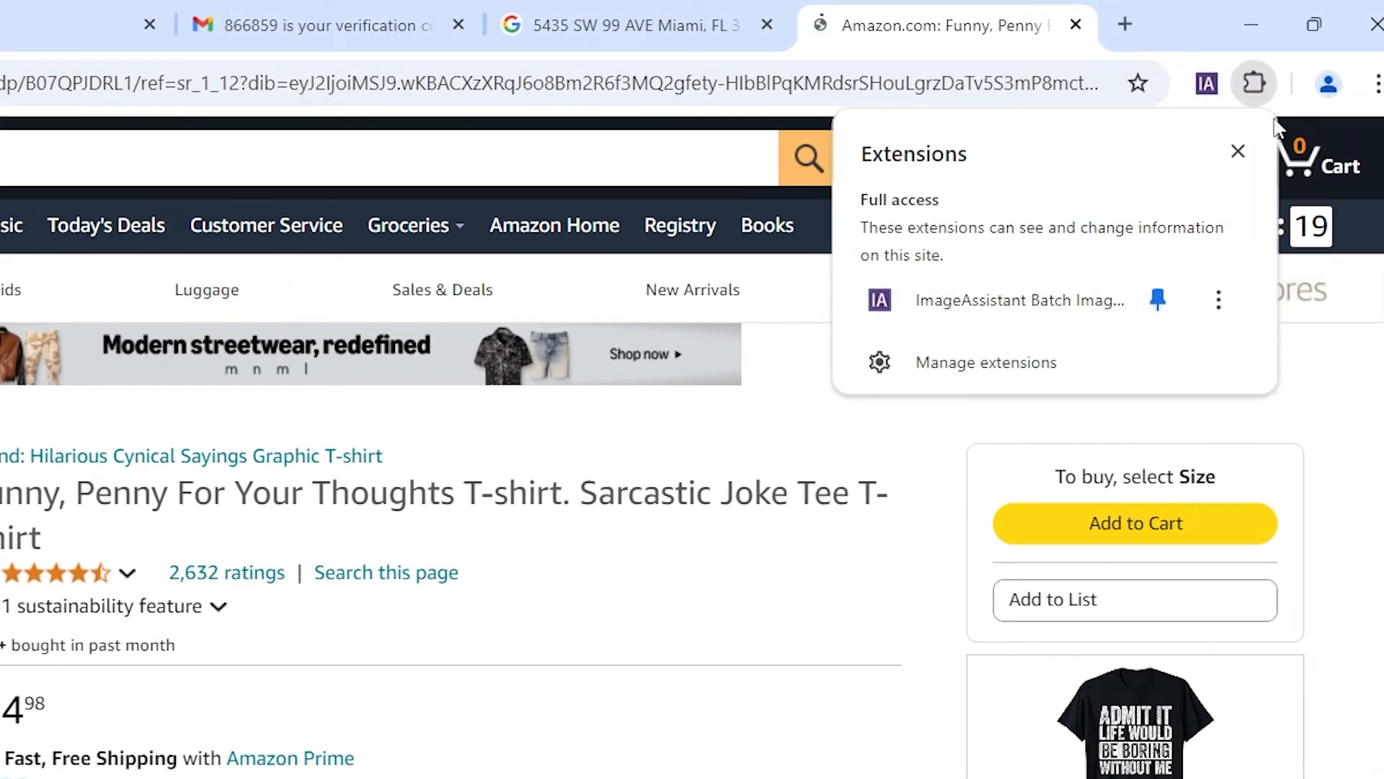
{"action": "left_click", "coordinate": [1205, 84]}
{"action": "left_click", "coordinate": [1026, 165]}
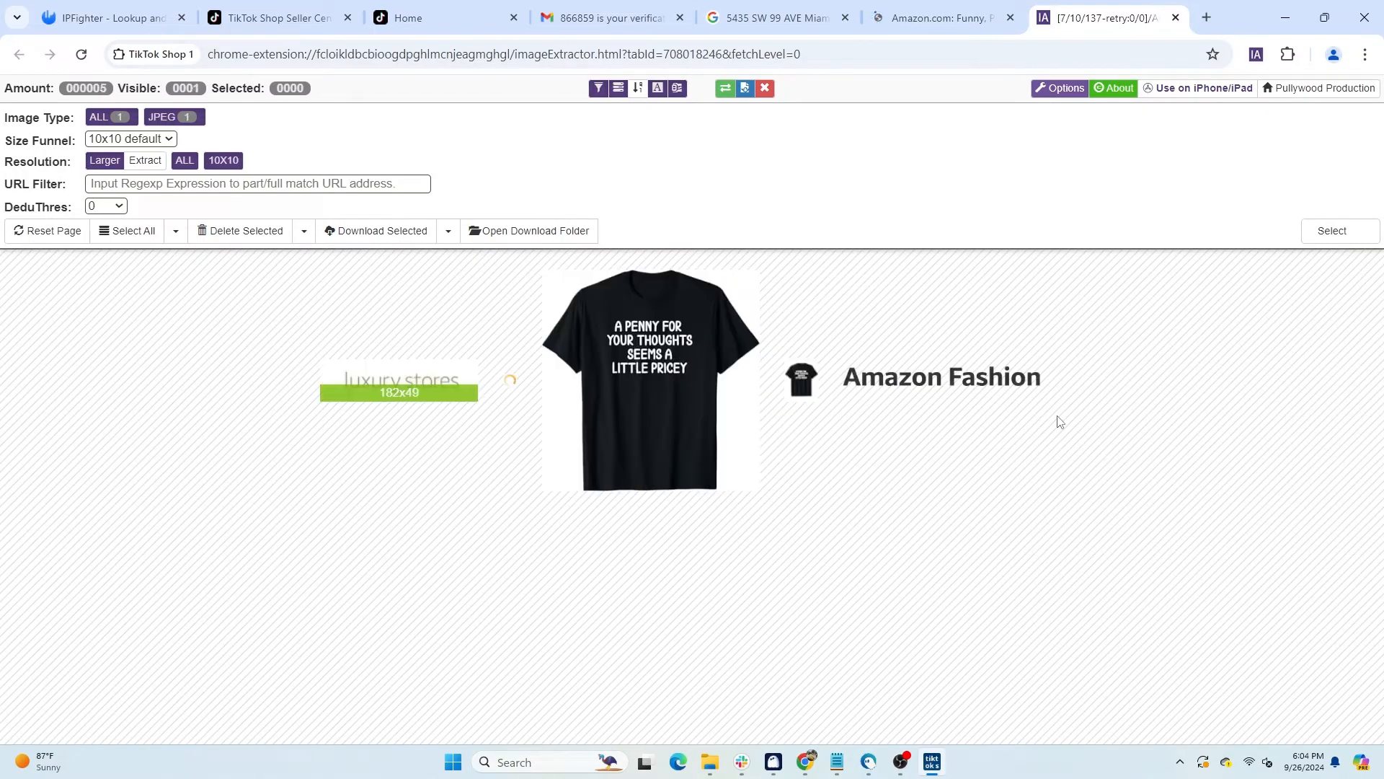
- Enlarge the extracted image of the black "A Penny For Your Thoughts" T-shirt and save it to the computer
{"action": "left_click", "coordinate": [376, 368]}
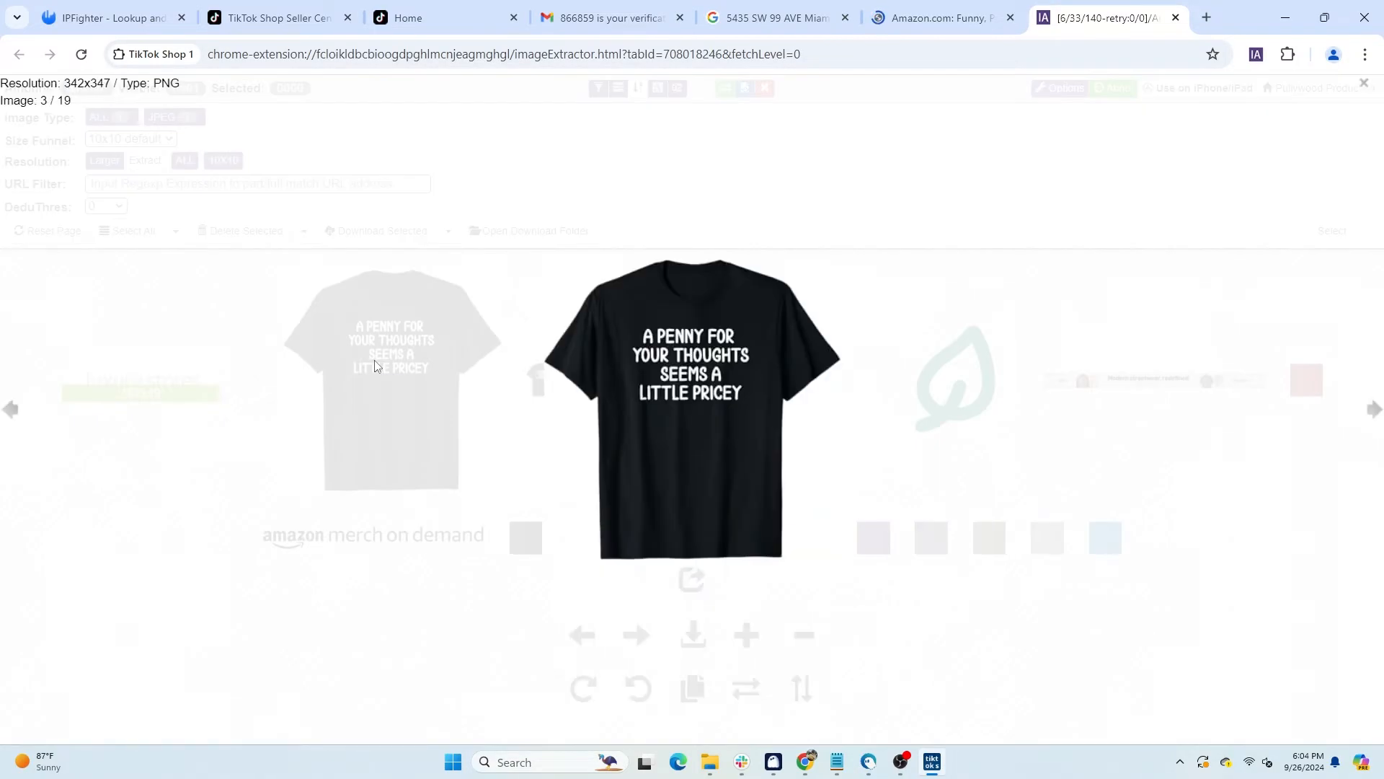
{"action": "right_click", "coordinate": [693, 356]}
{"action": "left_click", "coordinate": [694, 383]}
{"action": "key", "text": "Return"}
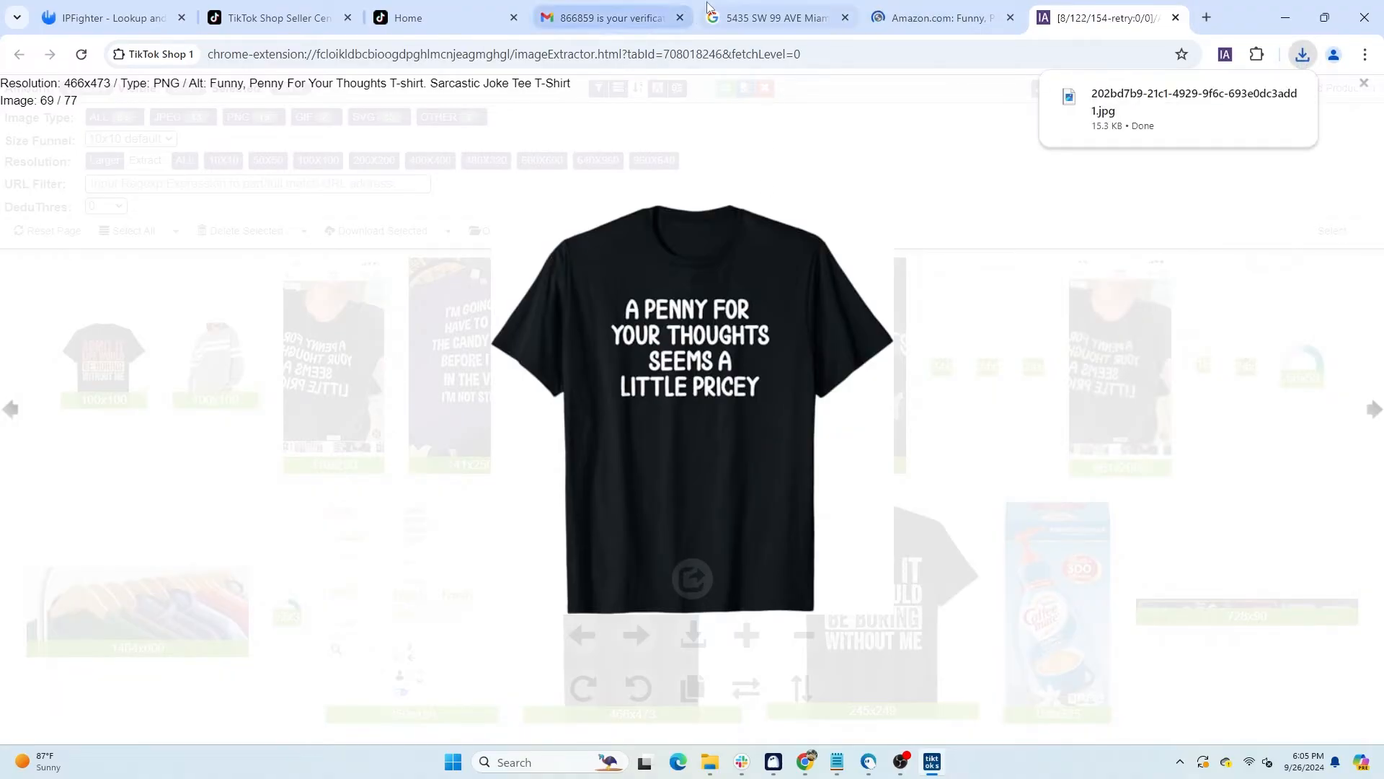
- Start a new product in TikTok Shop Seller Center, upload the saved T-shirt picture as main image, and dismiss the AI background tip
{"action": "left_click", "coordinate": [278, 18]}
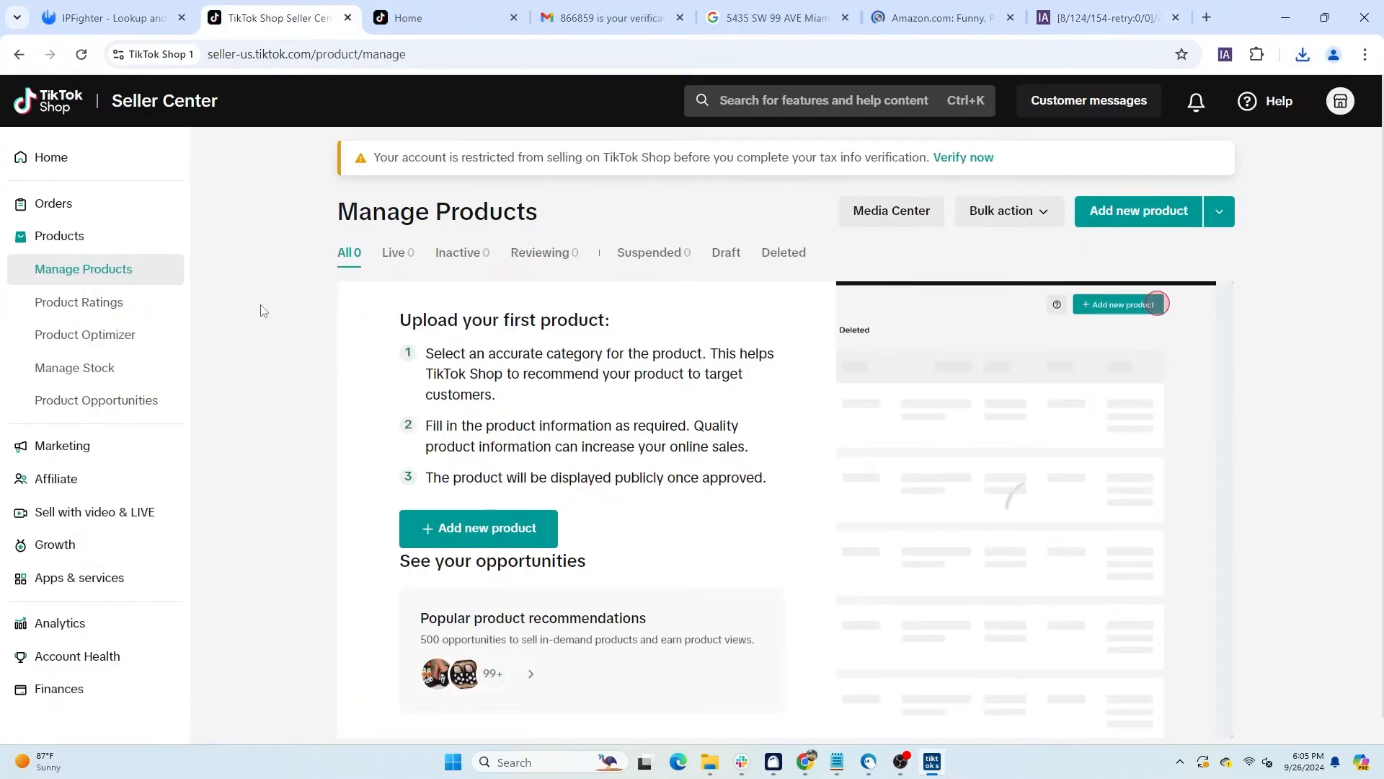
{"action": "left_click", "coordinate": [492, 530]}
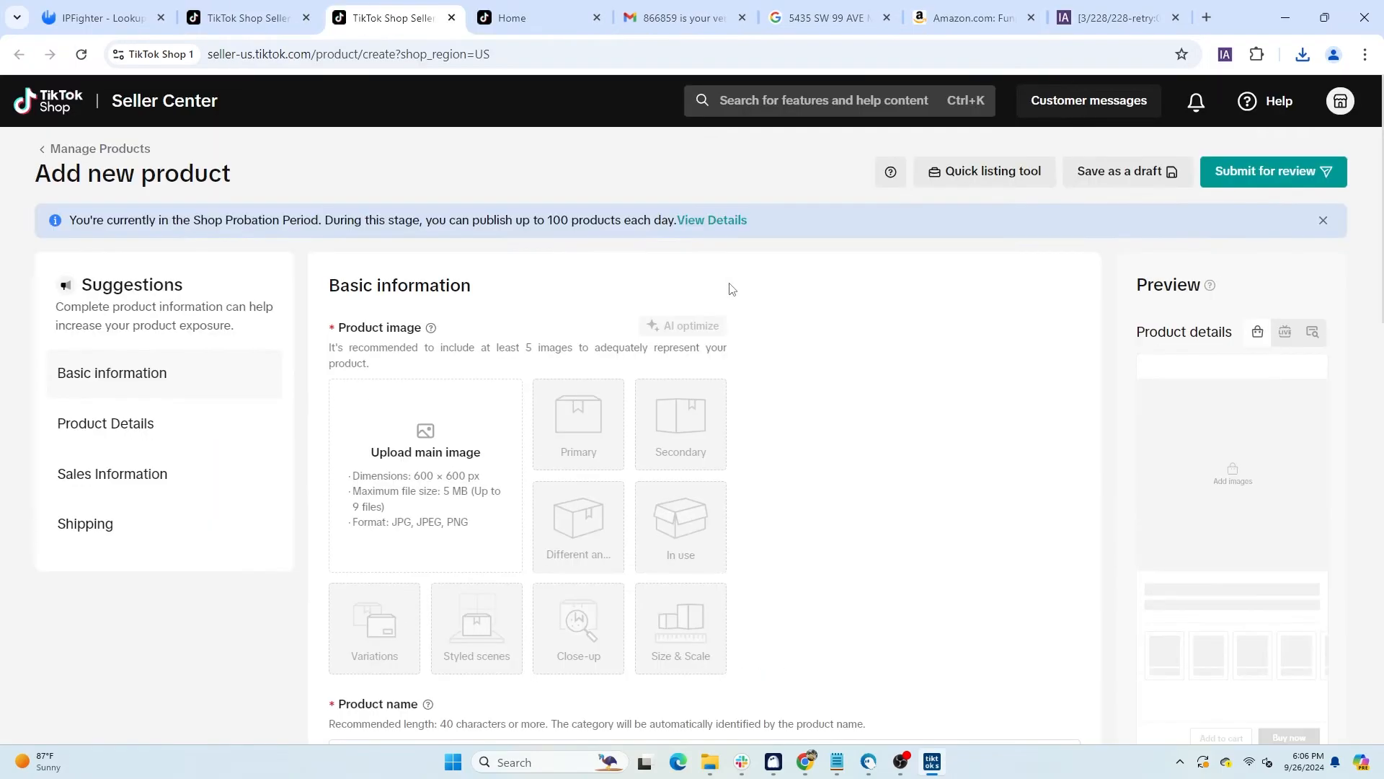
{"action": "mouse_move", "coordinate": [459, 503]}
{"action": "left_click", "coordinate": [376, 345]}
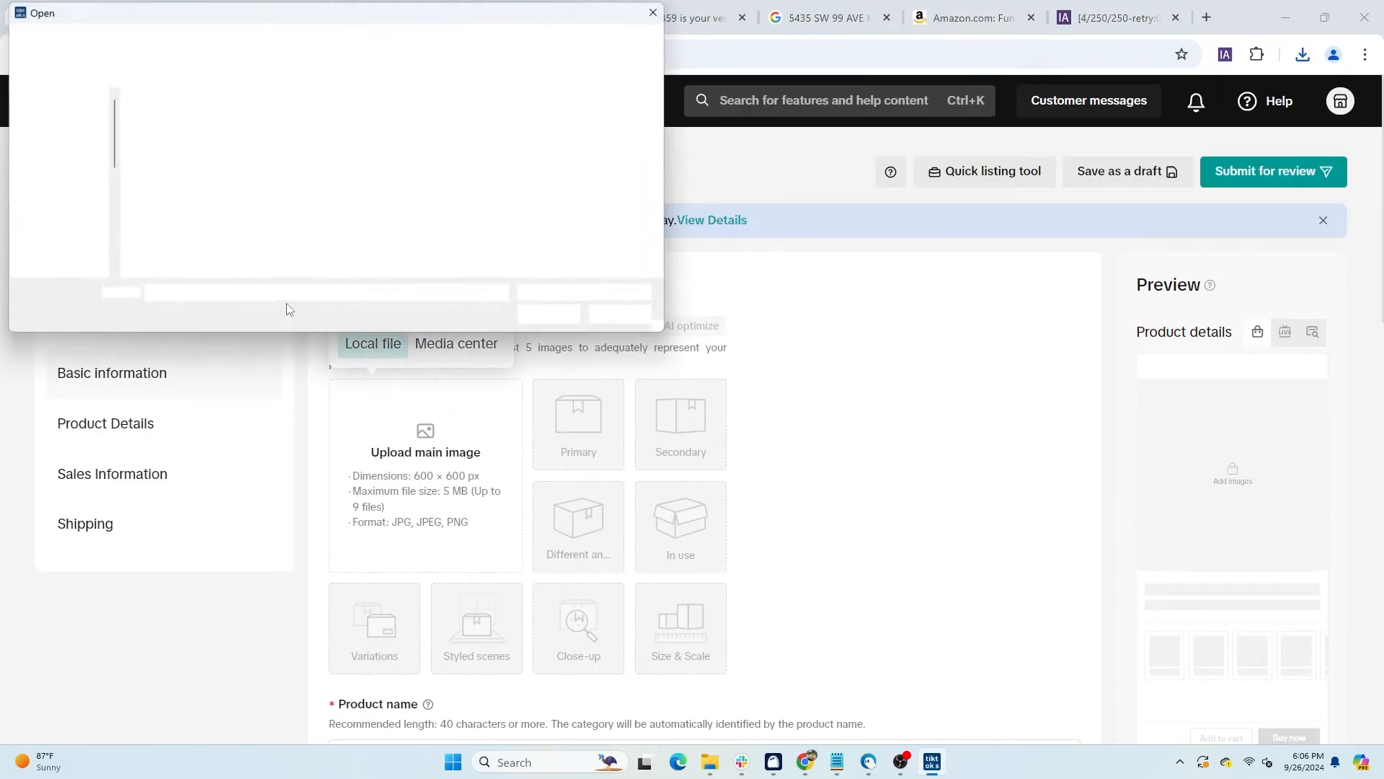
{"action": "left_click", "coordinate": [70, 217]}
{"action": "left_click", "coordinate": [168, 151]}
{"action": "left_click", "coordinate": [551, 316]}
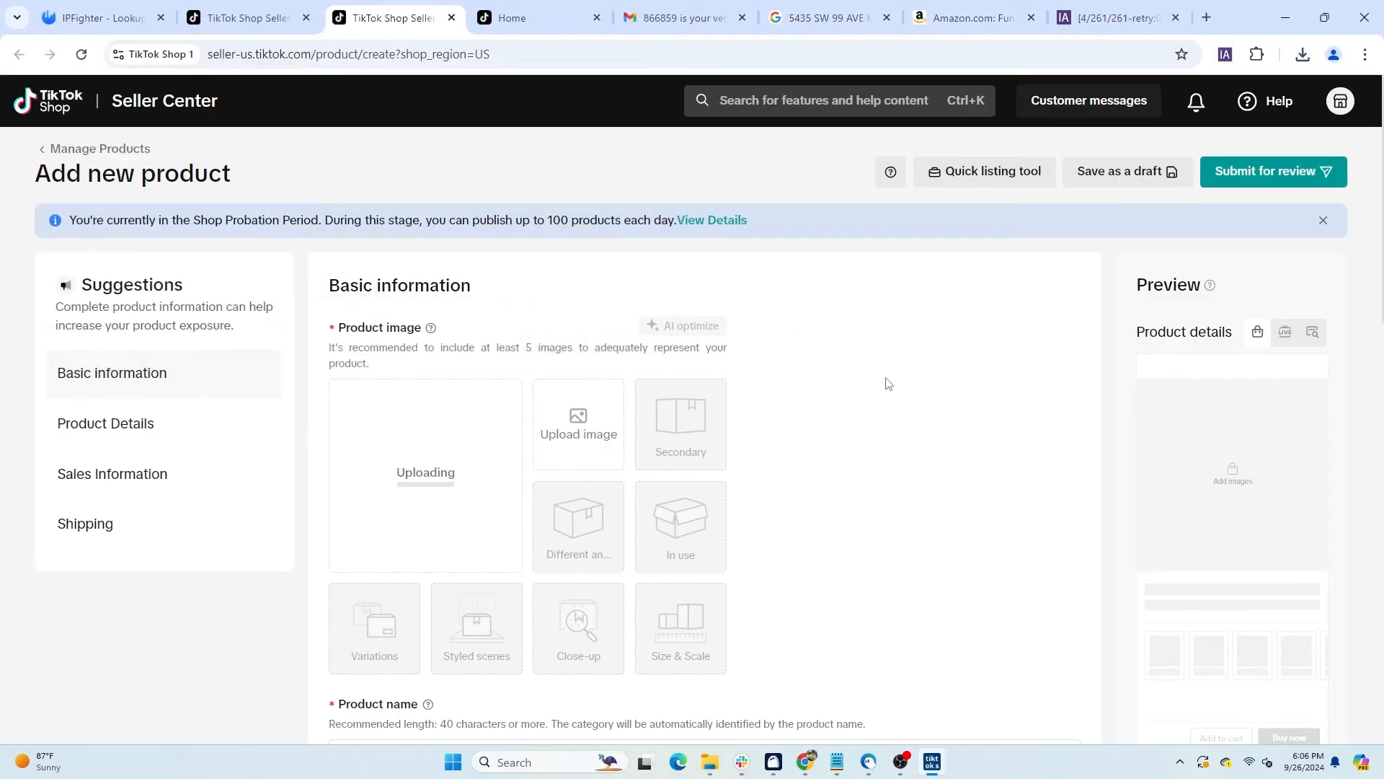
{"action": "scroll", "coordinate": [886, 384], "scroll_direction": "down", "scroll_amount": 2}
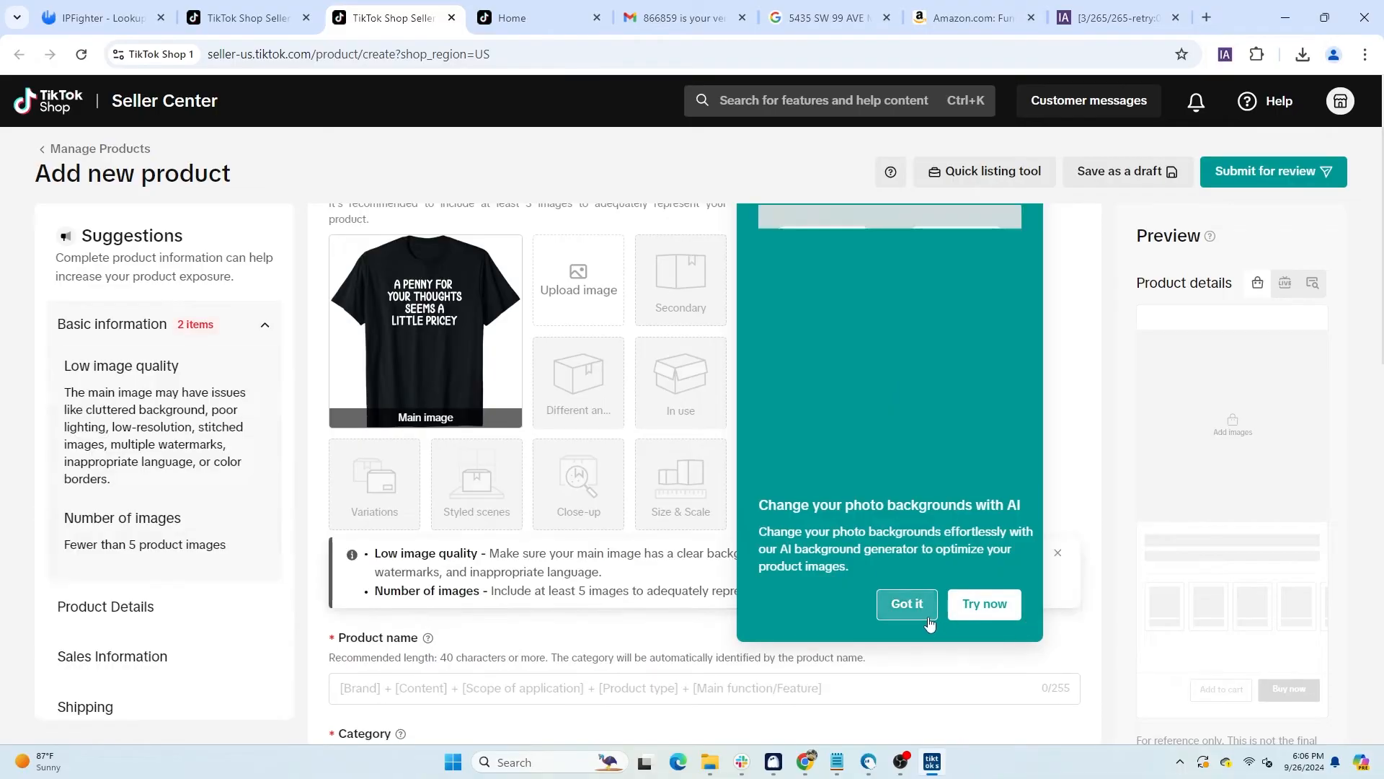
{"action": "left_click", "coordinate": [908, 604]}
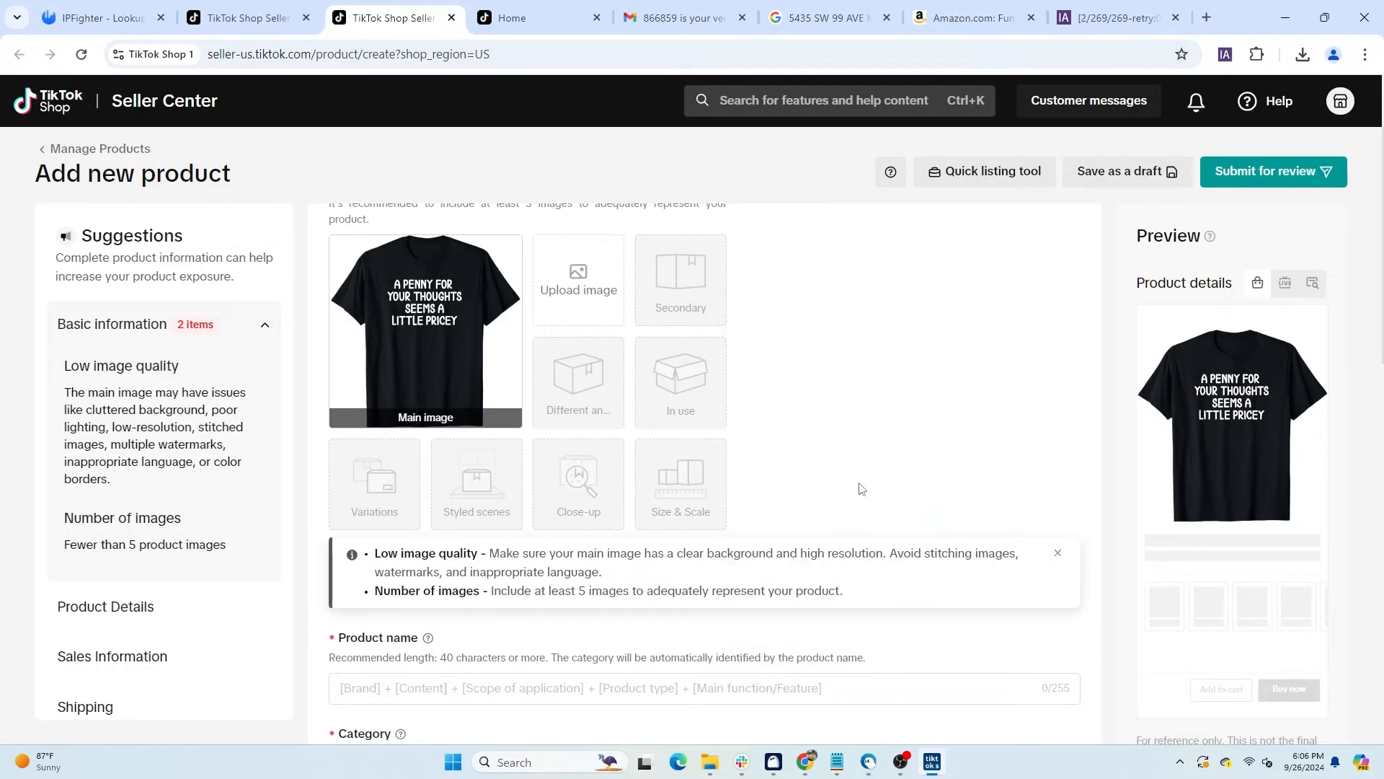
- Copy the T-shirt's title from its Amazon page and paste it as the new listing's product name
{"action": "scroll", "coordinate": [937, 464], "scroll_direction": "up", "scroll_amount": 2}
{"action": "scroll", "coordinate": [937, 464], "scroll_direction": "down", "scroll_amount": 6}
{"action": "left_click", "coordinate": [435, 402]}
{"action": "left_click", "coordinate": [940, 6]}
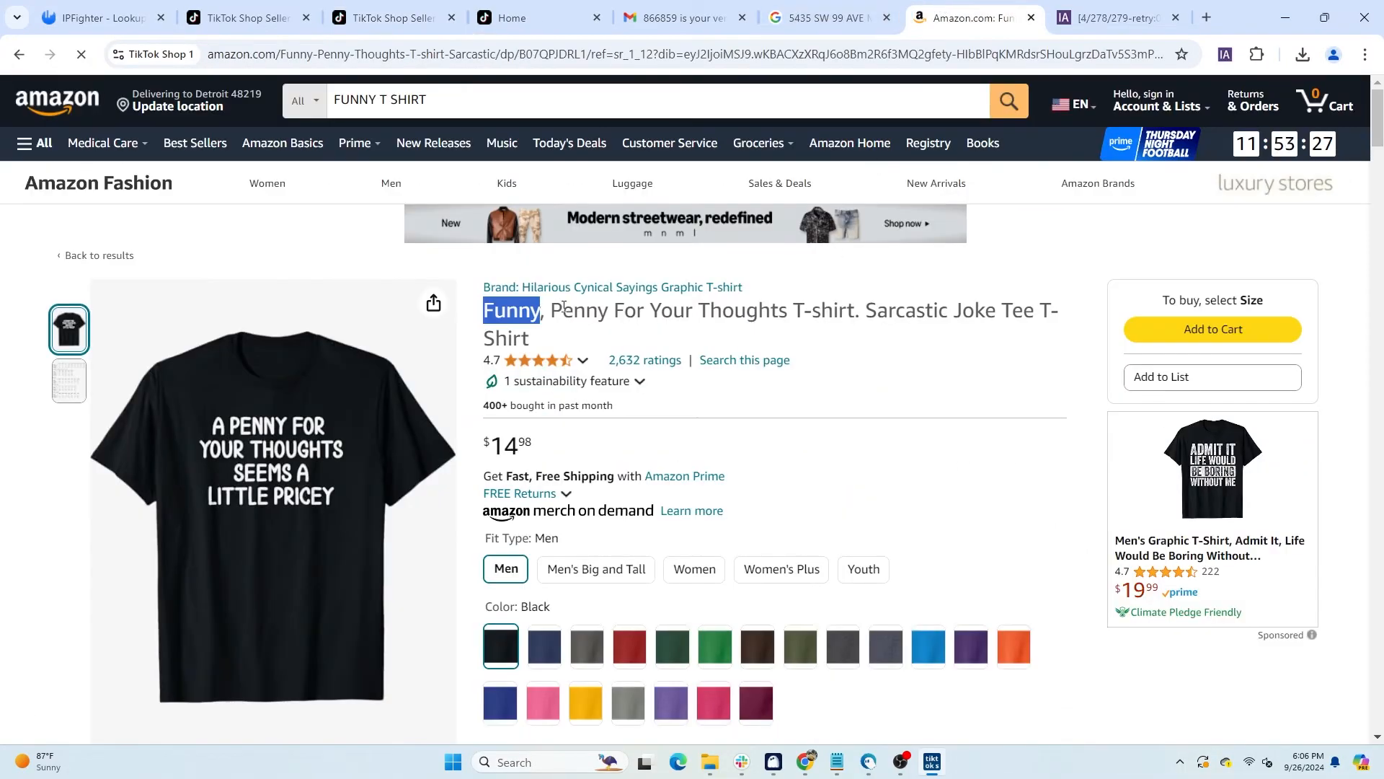
{"action": "triple_click", "coordinate": [562, 302]}
{"action": "key", "text": "ctrl+c"}
{"action": "left_click", "coordinate": [395, 17]}
{"action": "key", "text": "ctrl+v"}
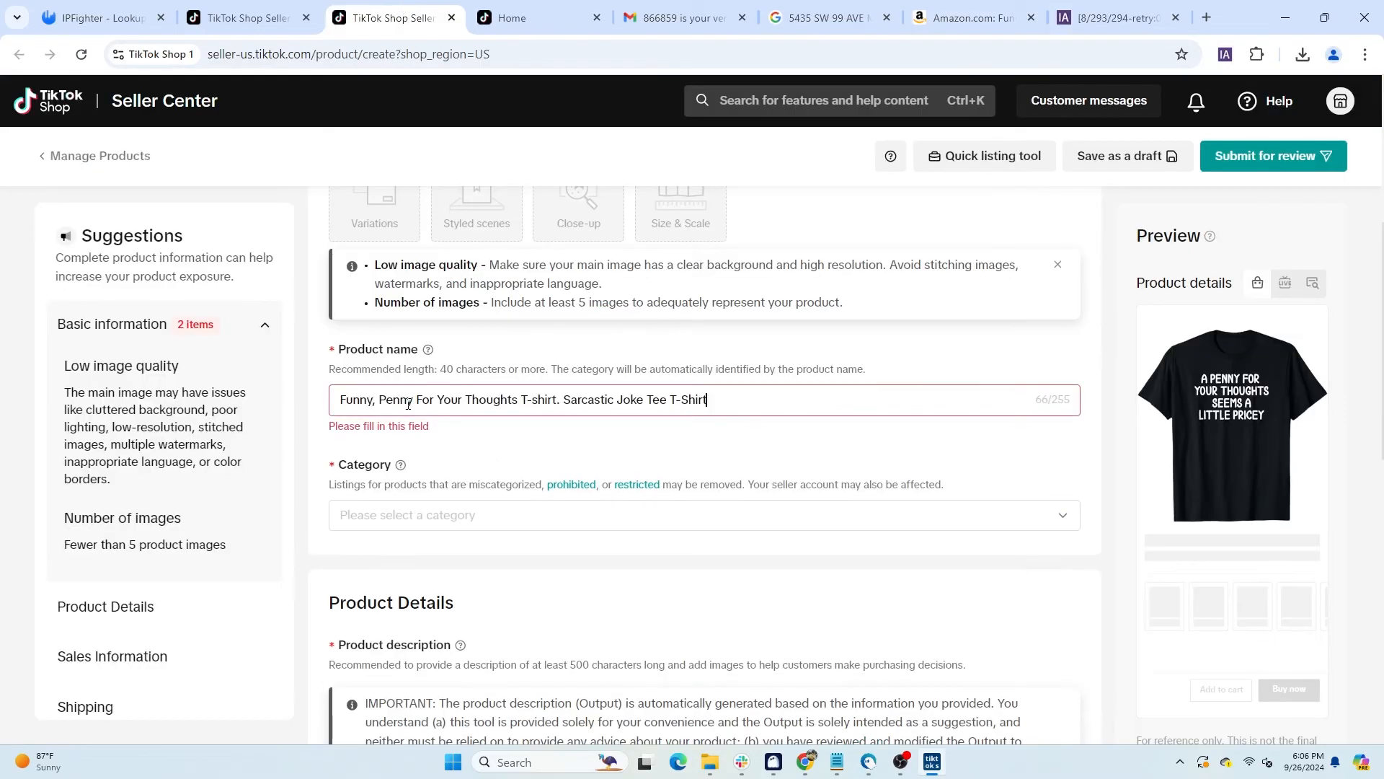
- Set the product category to the suggested Menswear & Underwear > Men's Tops > T-shirts > Men's Short-sleeve T-shirts
{"action": "left_click", "coordinate": [581, 454]}
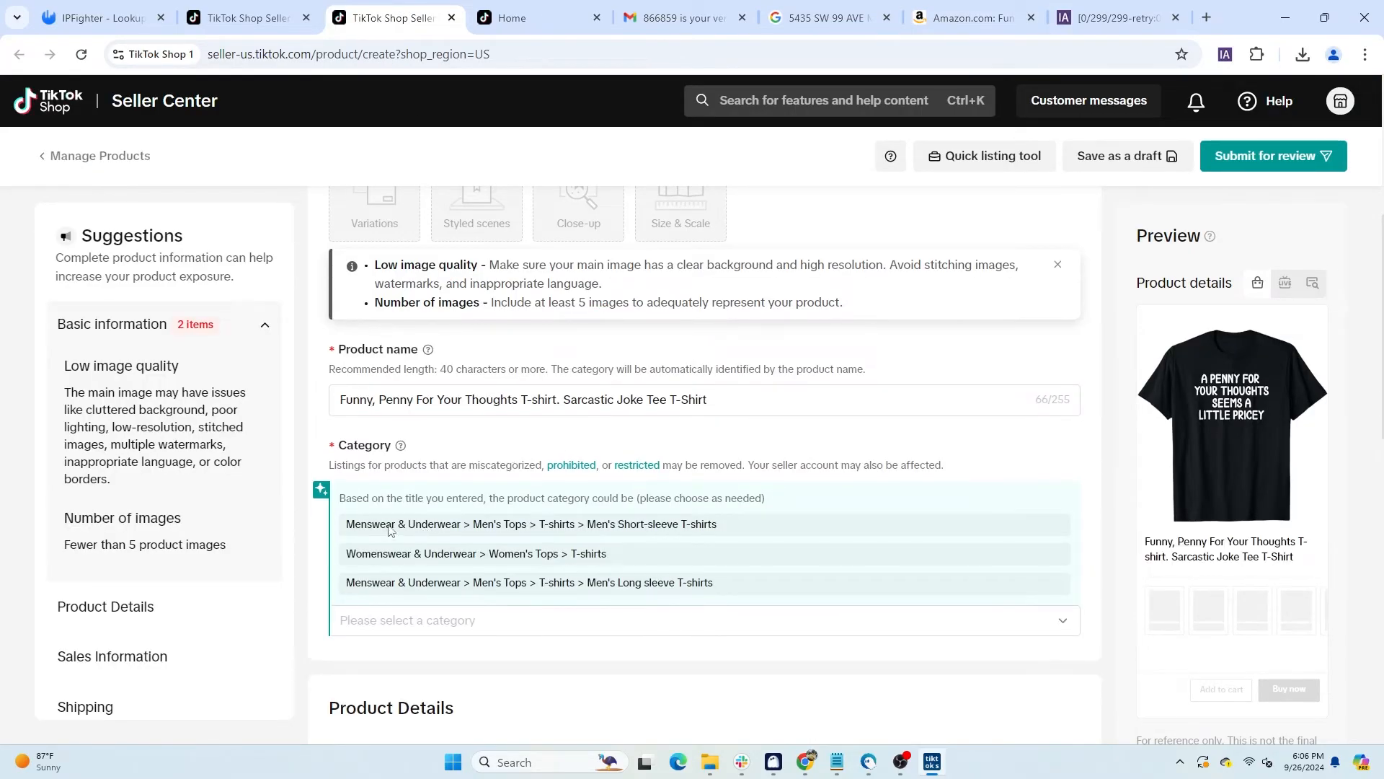
{"action": "left_click", "coordinate": [1063, 624]}
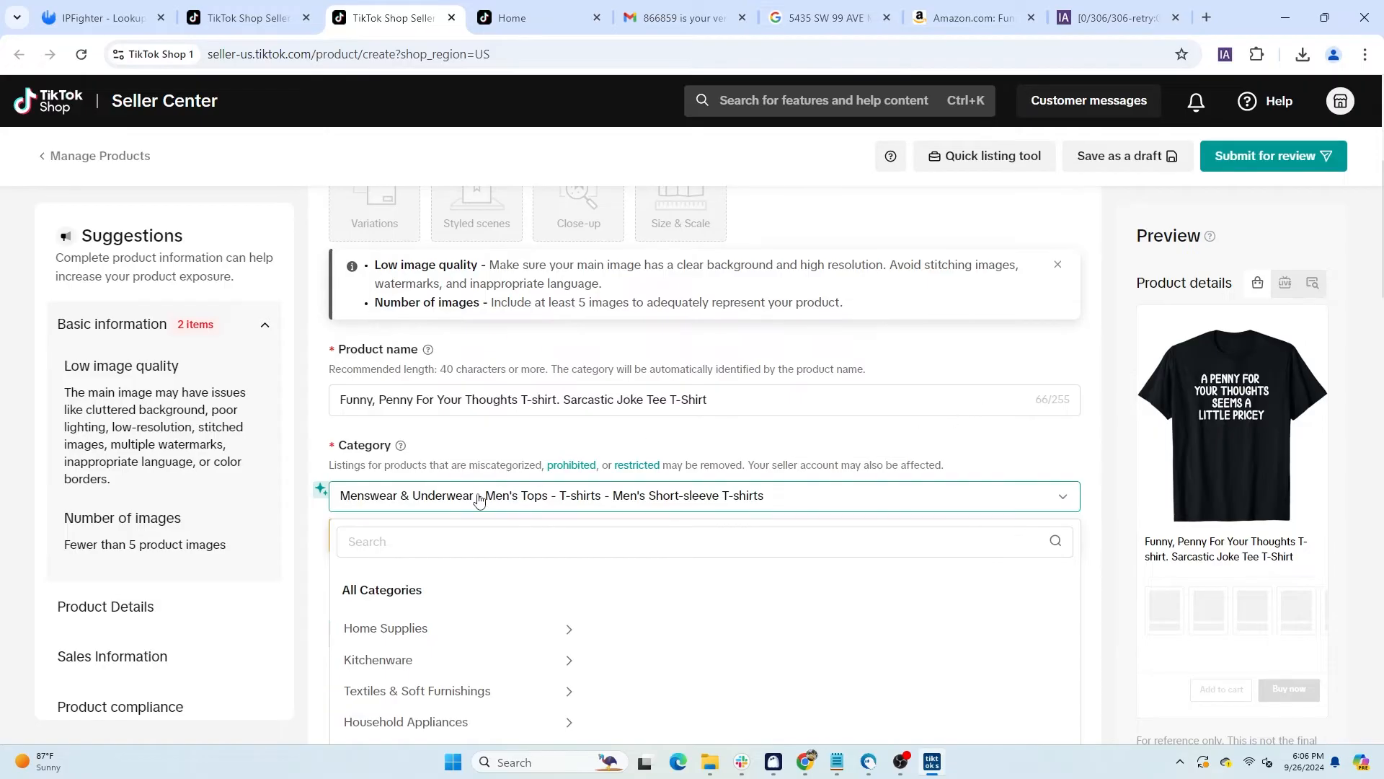
{"action": "left_click", "coordinate": [479, 495]}
{"action": "scroll", "coordinate": [970, 317], "scroll_direction": "down", "scroll_amount": 2}
{"action": "left_click", "coordinate": [401, 602]}
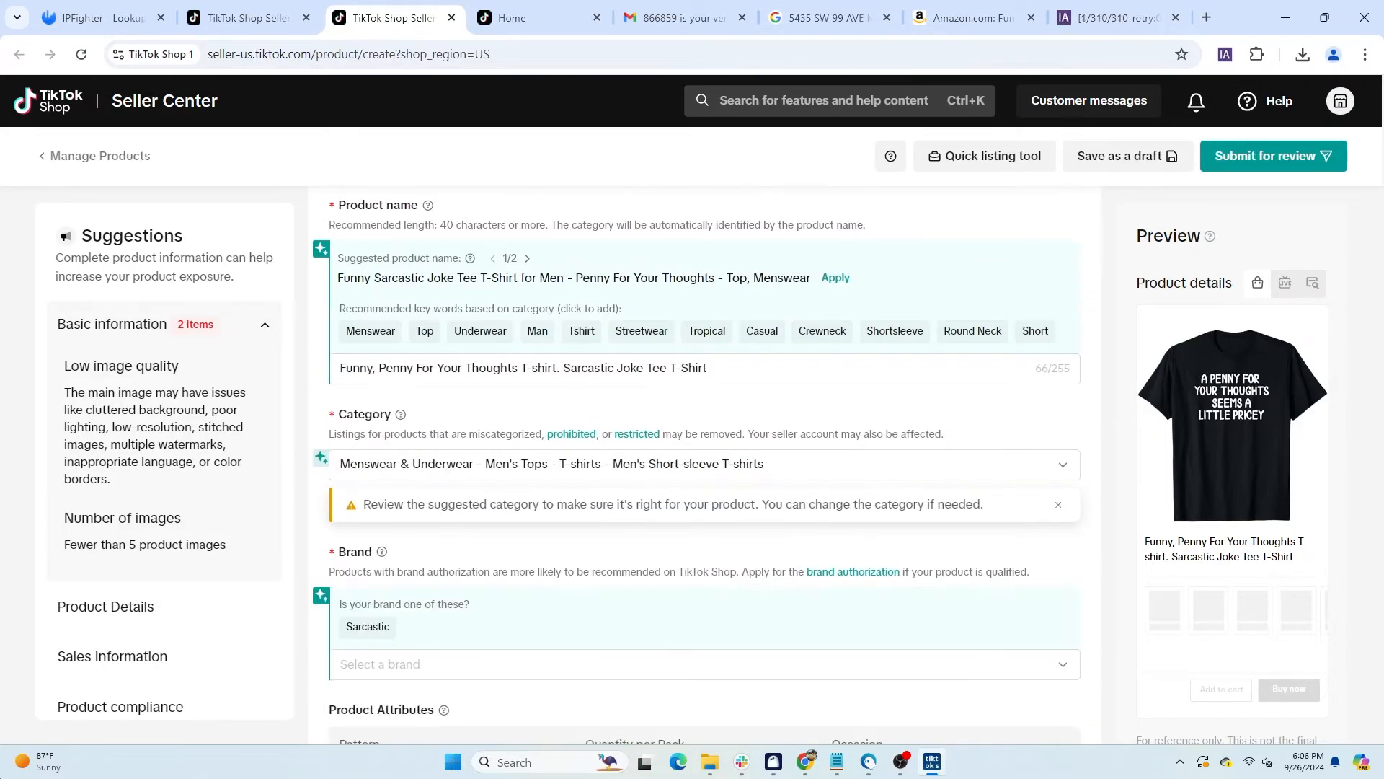
- Browse the available brands for the product and search them for "NO"
{"action": "scroll", "coordinate": [401, 532], "scroll_direction": "down", "scroll_amount": 2}
{"action": "left_click", "coordinate": [401, 531]}
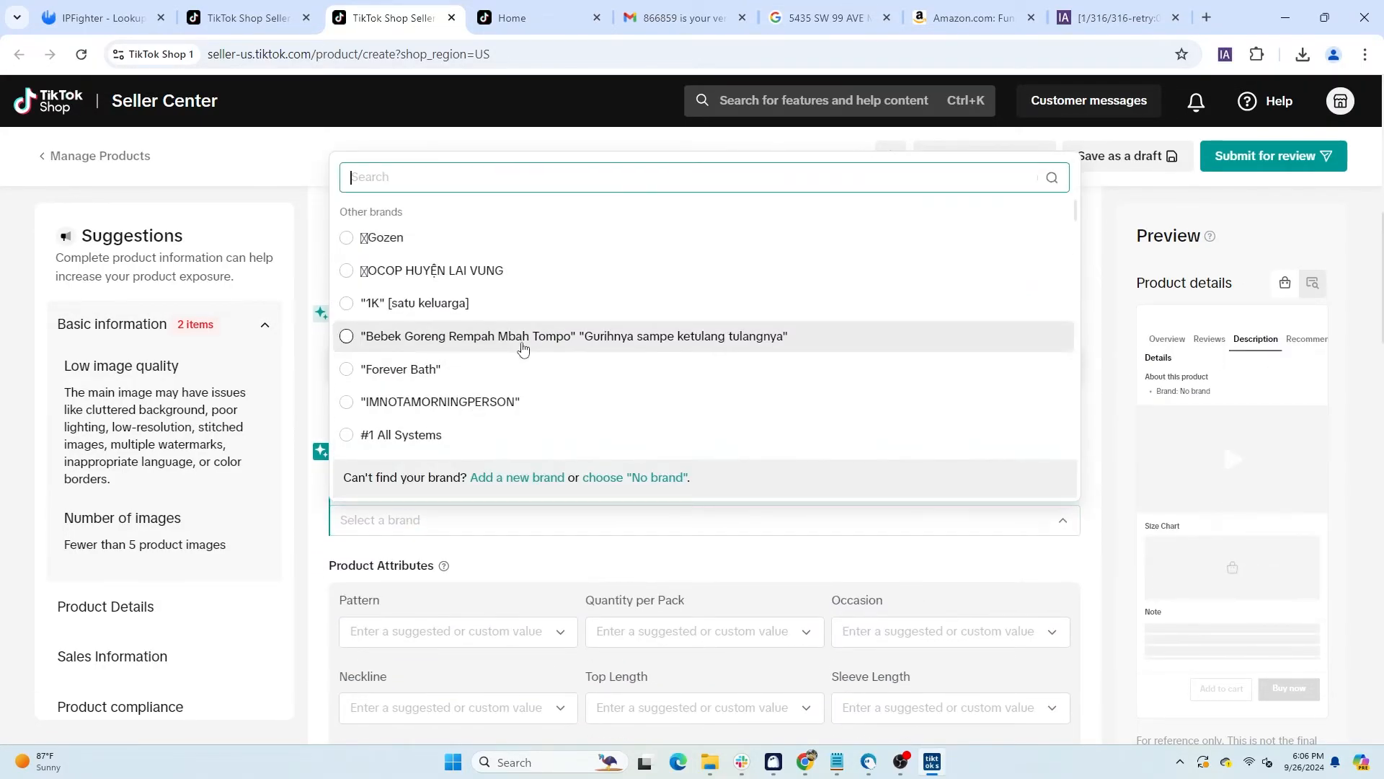
{"action": "scroll", "coordinate": [526, 365], "scroll_direction": "down", "scroll_amount": 5}
{"action": "scroll", "coordinate": [525, 365], "scroll_direction": "down", "scroll_amount": 3}
{"action": "left_click", "coordinate": [460, 525]}
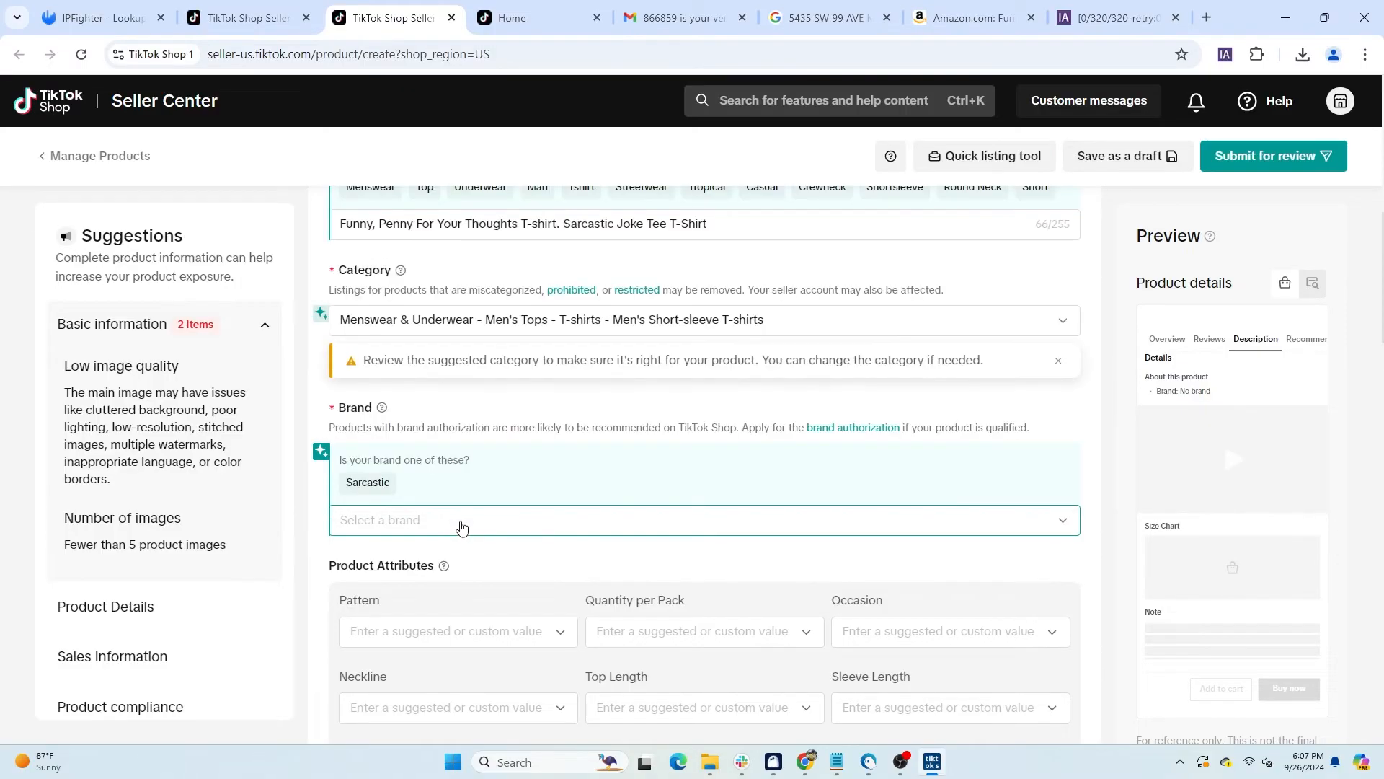
{"action": "left_click", "coordinate": [462, 527]}
{"action": "type", "text": "NO"}
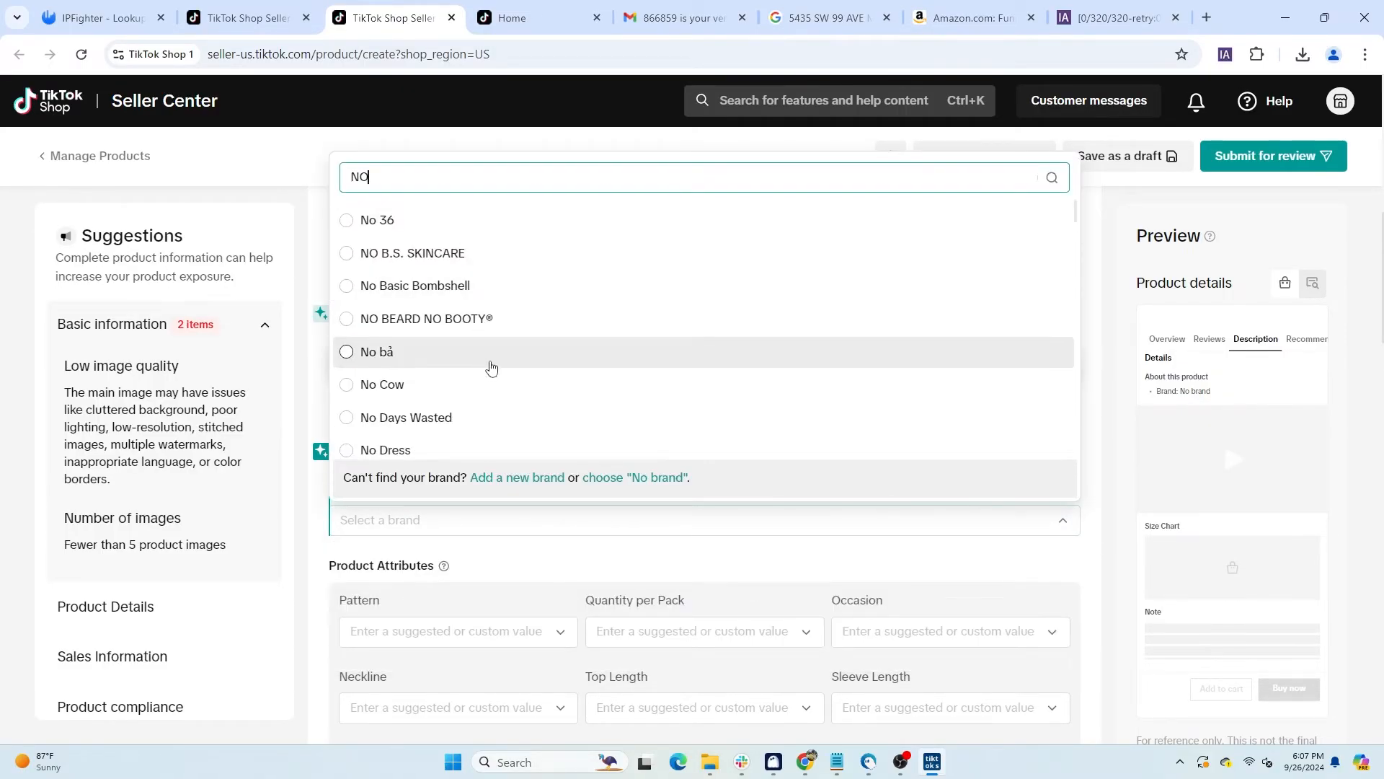
{"action": "scroll", "coordinate": [495, 368], "scroll_direction": "down", "scroll_amount": 5}
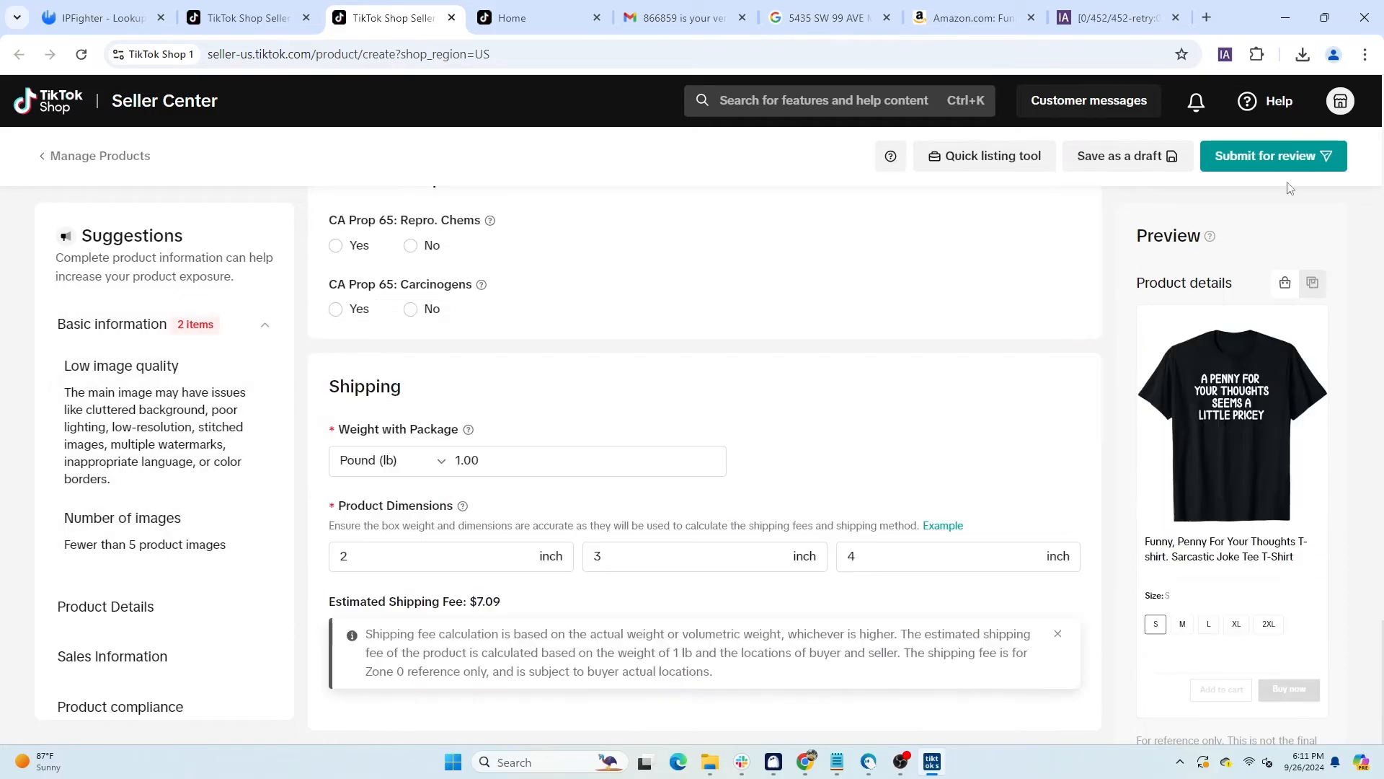
- Submit the T-shirt listing for review despite the suggestion to add more images, and go to the managed listings
{"action": "left_click", "coordinate": [1273, 156]}
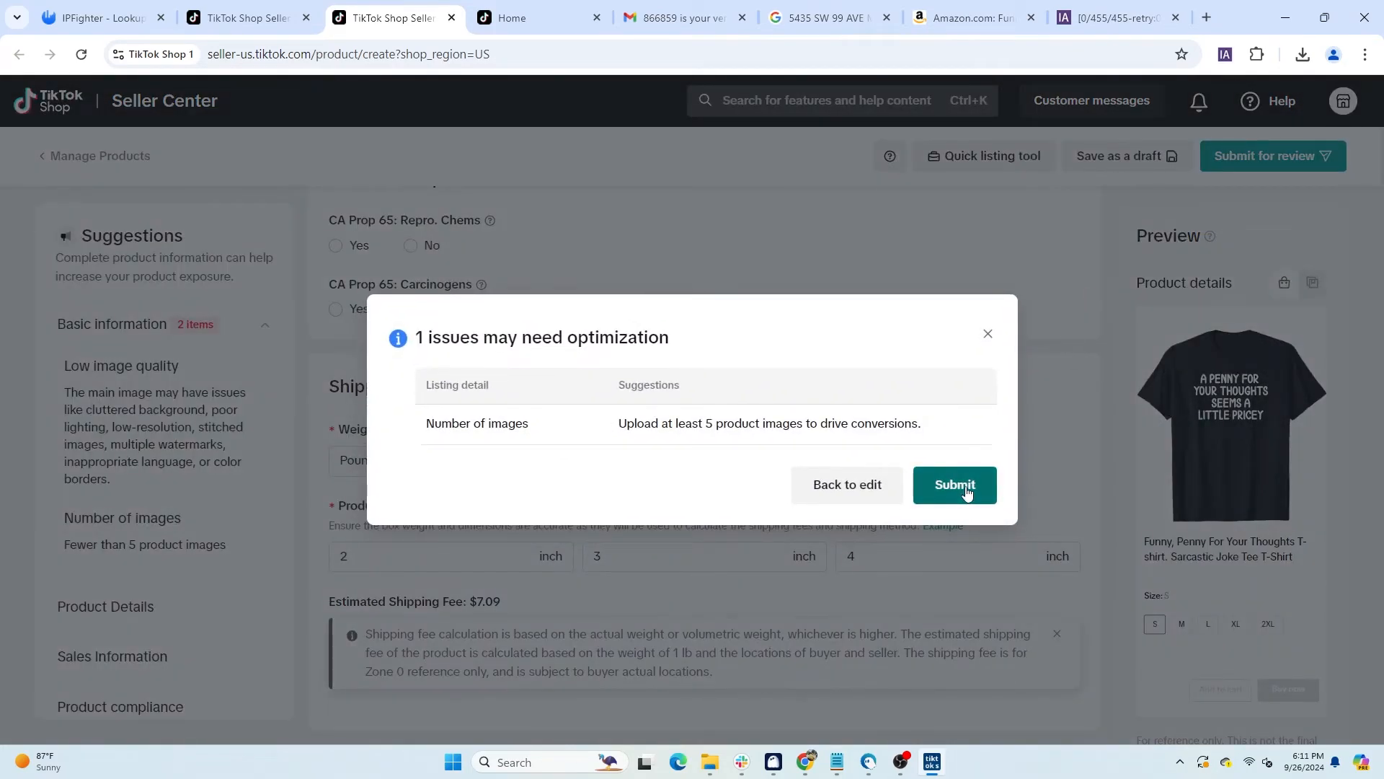
{"action": "left_click", "coordinate": [966, 485]}
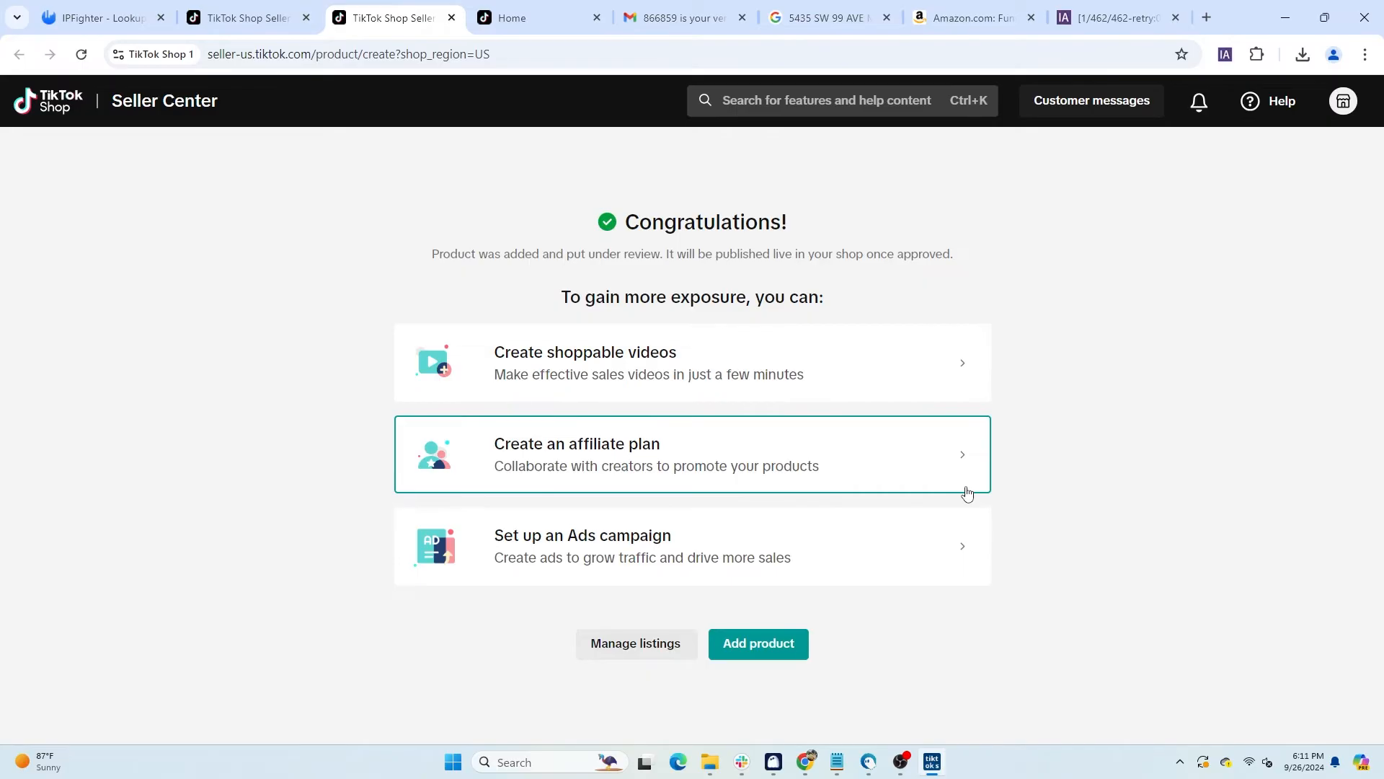
{"action": "left_click", "coordinate": [652, 640]}
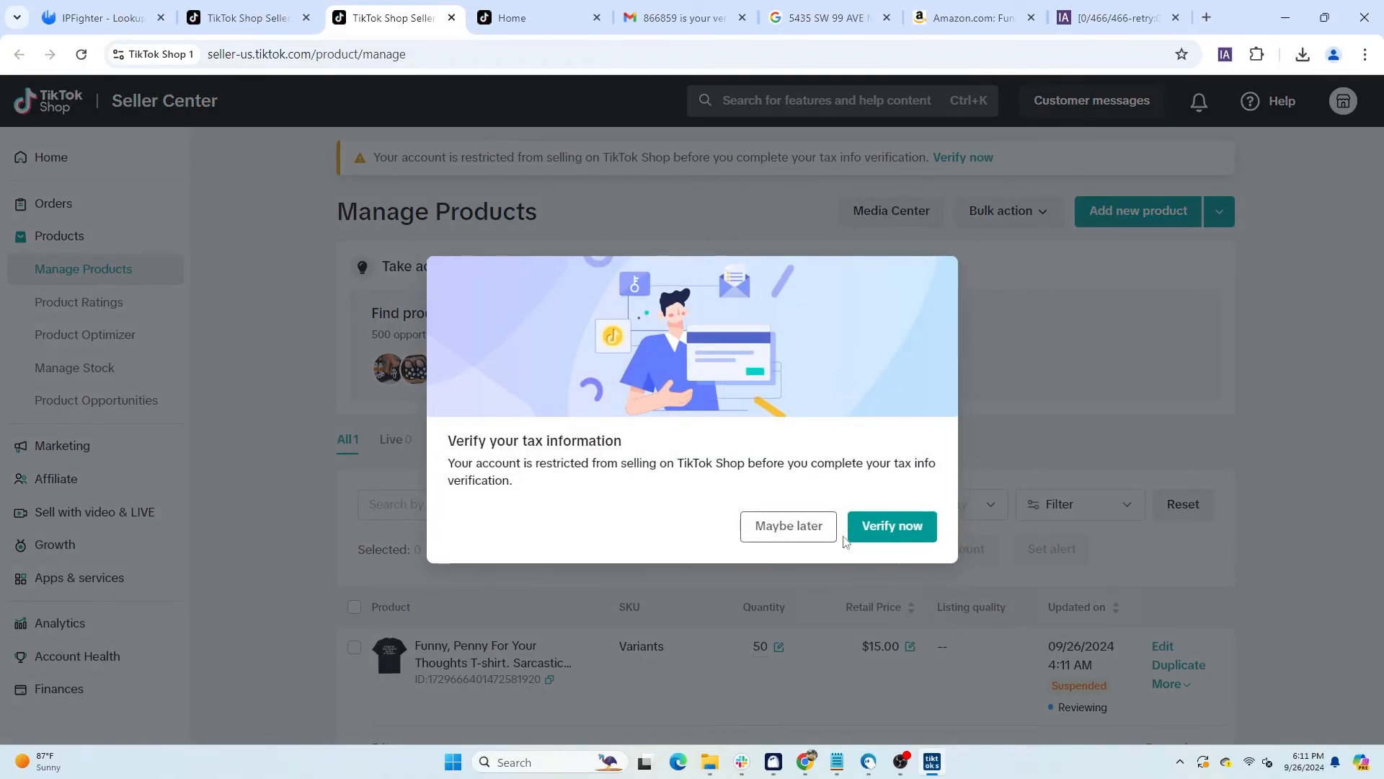
- Postpone the tax information verification and look over the submitted T-shirt in the product list
{"action": "left_click", "coordinate": [788, 527]}
{"action": "scroll", "coordinate": [908, 486], "scroll_direction": "down", "scroll_amount": 4}
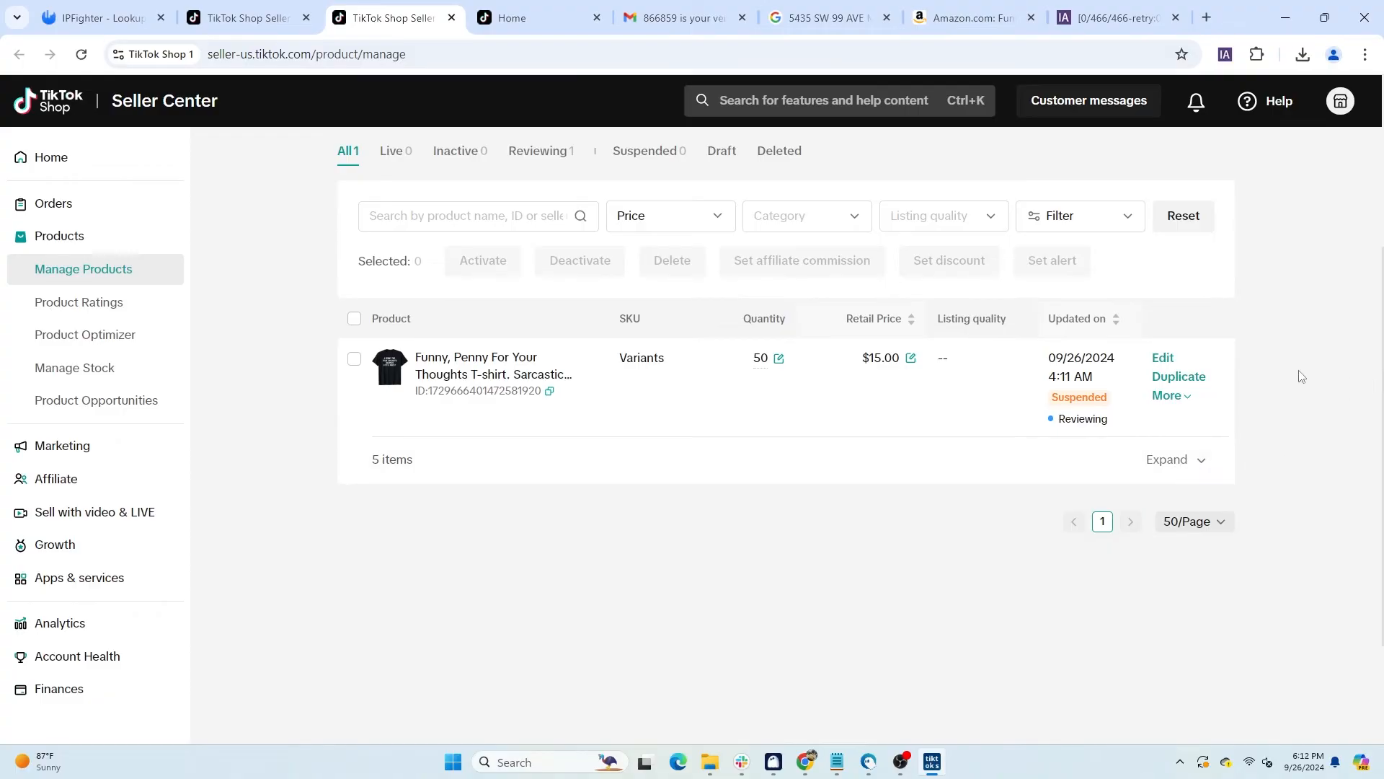
{"action": "scroll", "coordinate": [1300, 379], "scroll_direction": "up", "scroll_amount": 2}
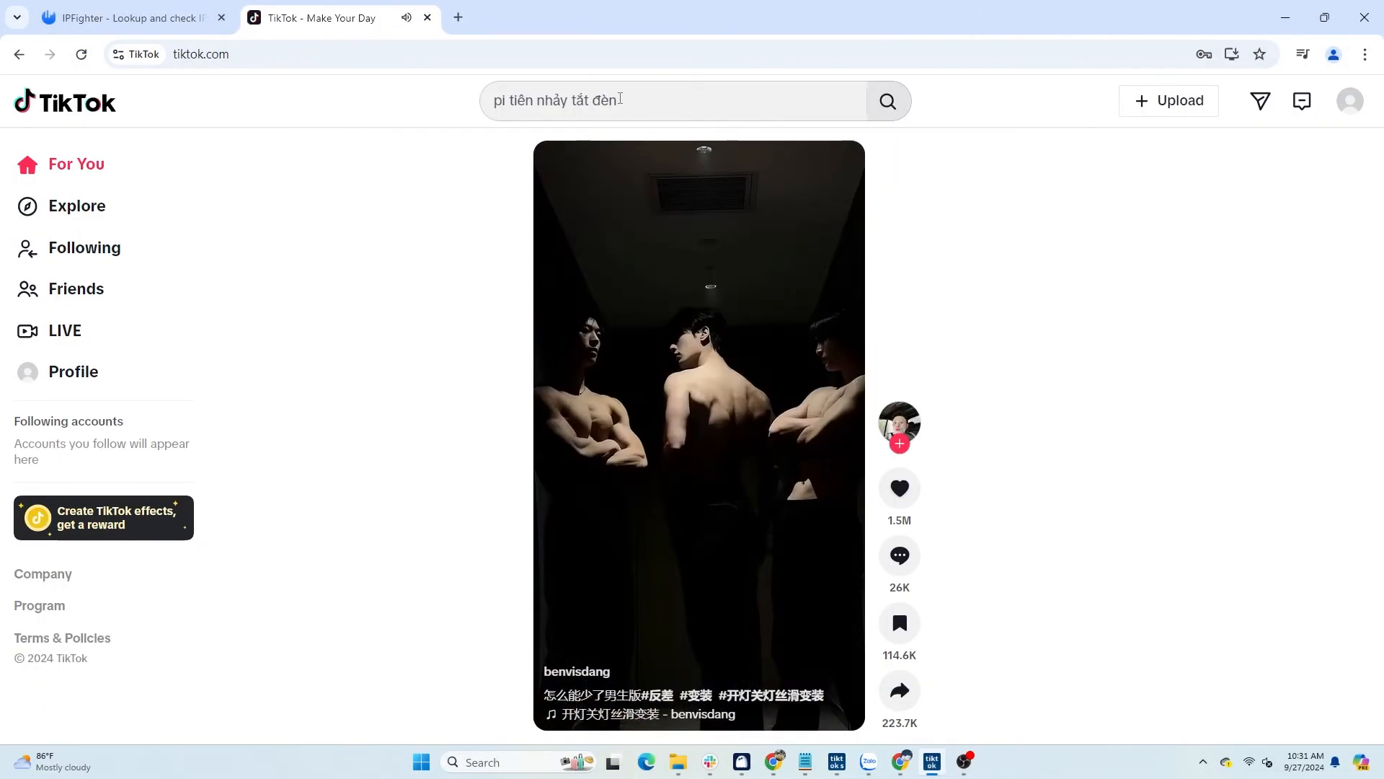
- Search tiktok.com for "kitchen decord"
{"action": "left_click", "coordinate": [622, 99]}
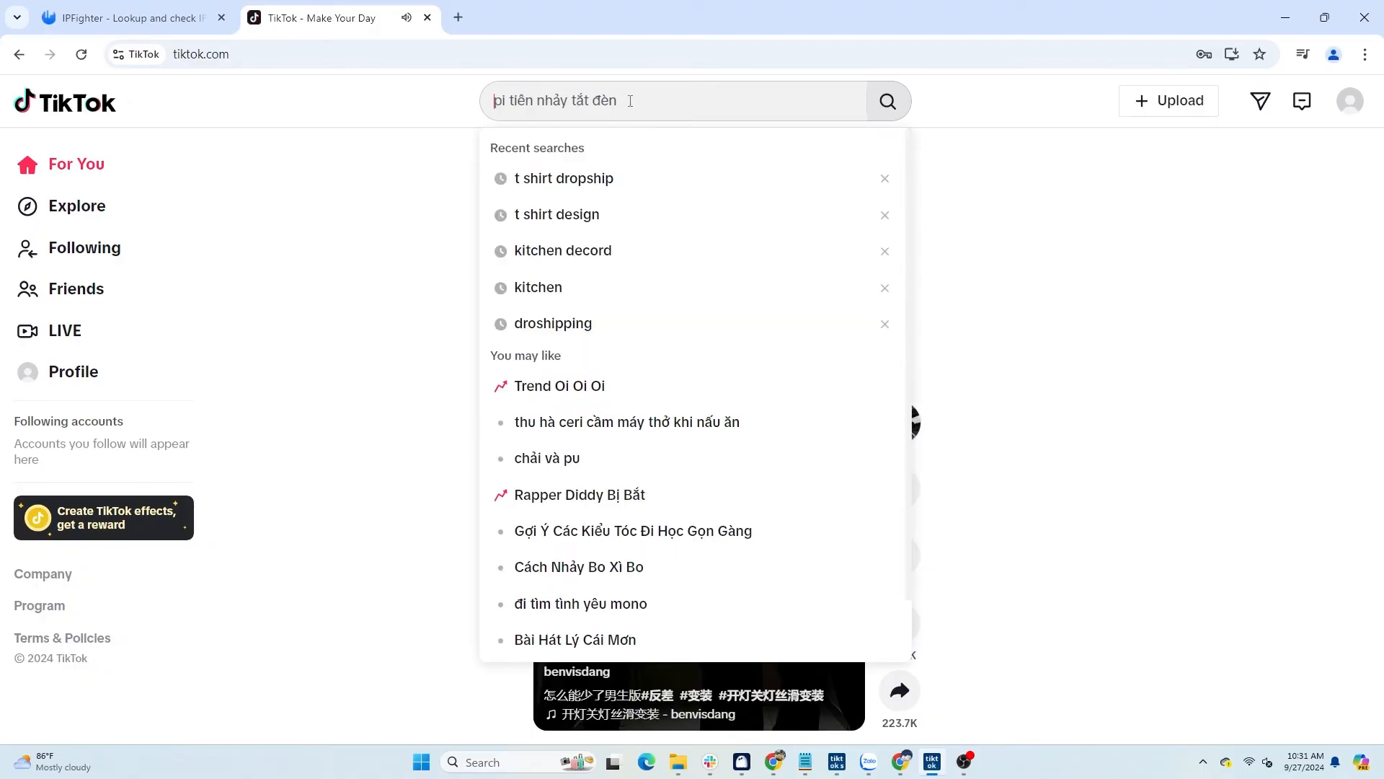
{"action": "type", "text": "kichen"}
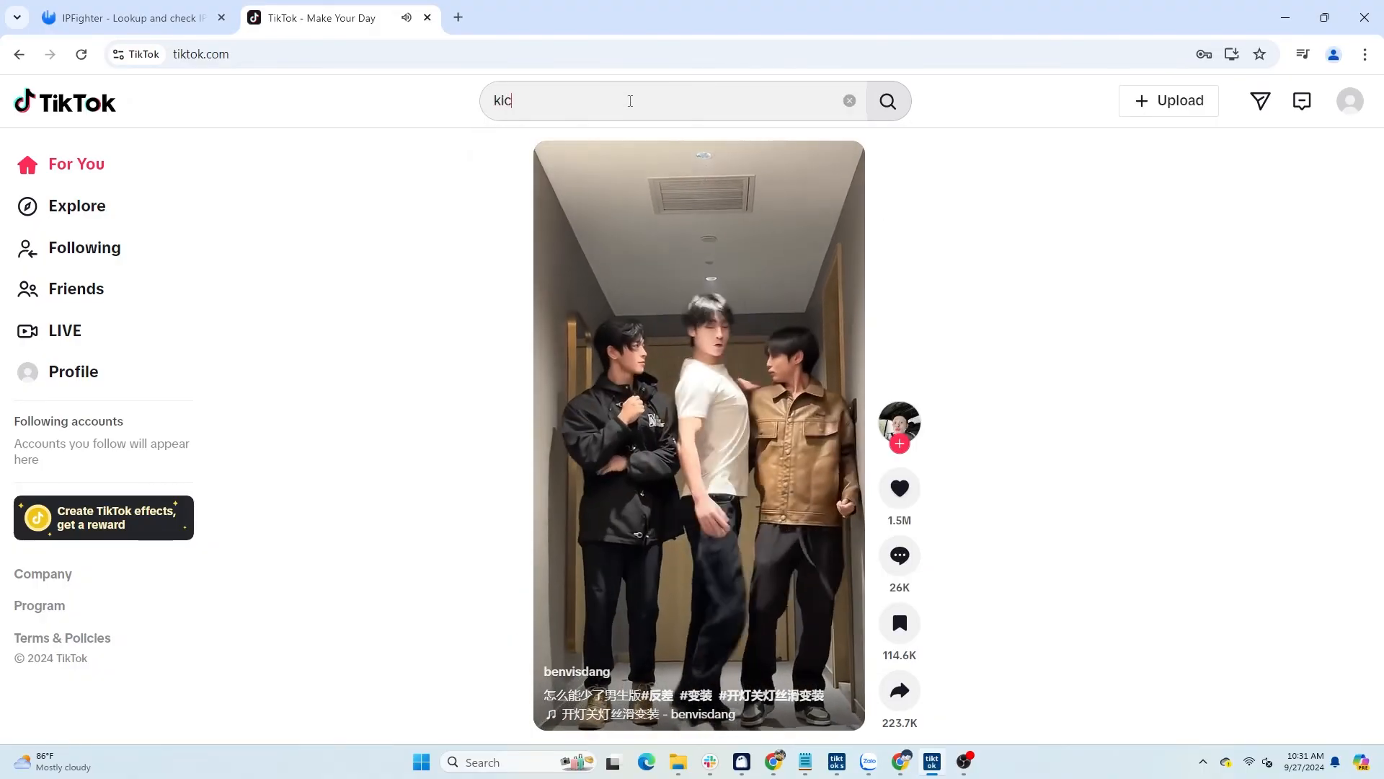
{"action": "key", "text": "BackSpace"}
{"action": "key", "text": "BackSpace"}
{"action": "key", "text": "BackSpace"}
{"action": "key", "text": "BackSpace"}
{"action": "key", "text": "BackSpace"}
{"action": "type", "text": "itc"}
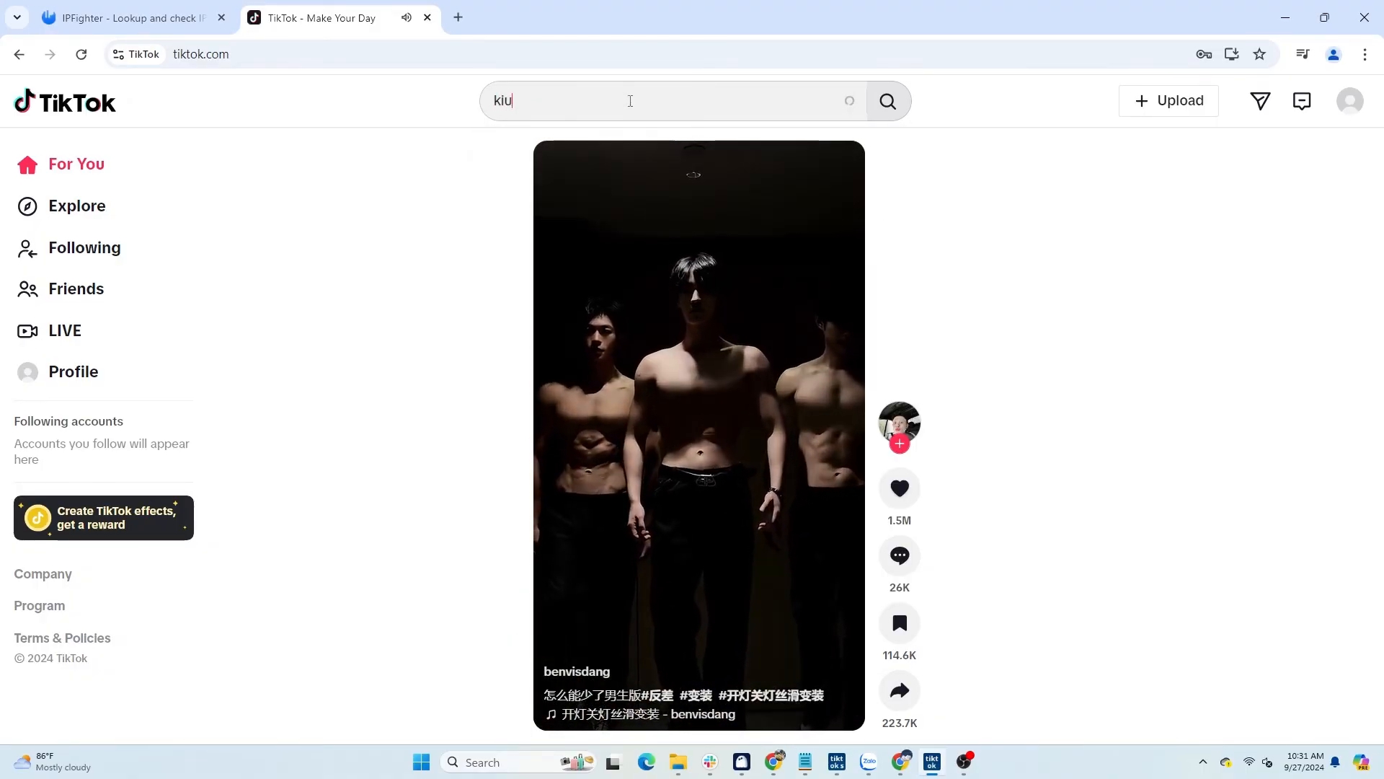
{"action": "type", "text": "hen decord"}
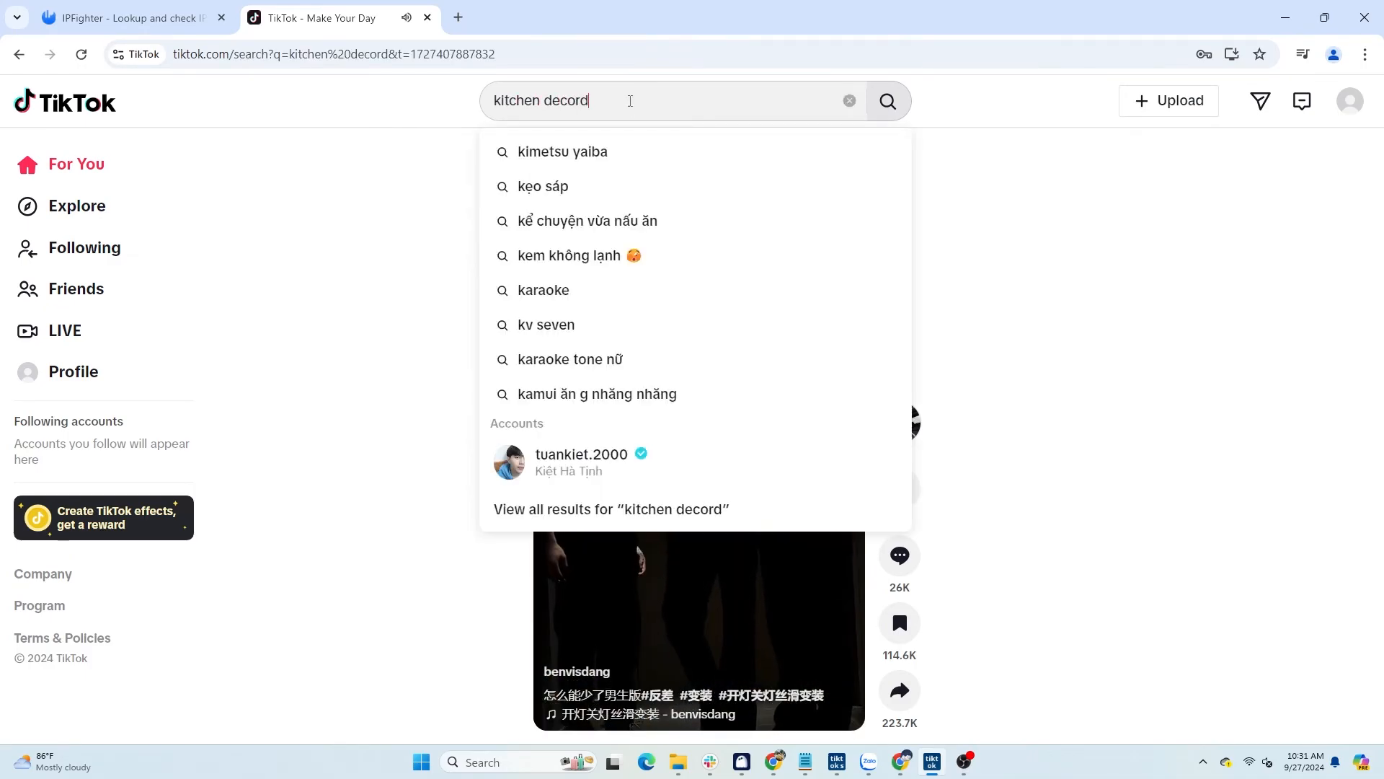
{"action": "key", "text": "Return"}
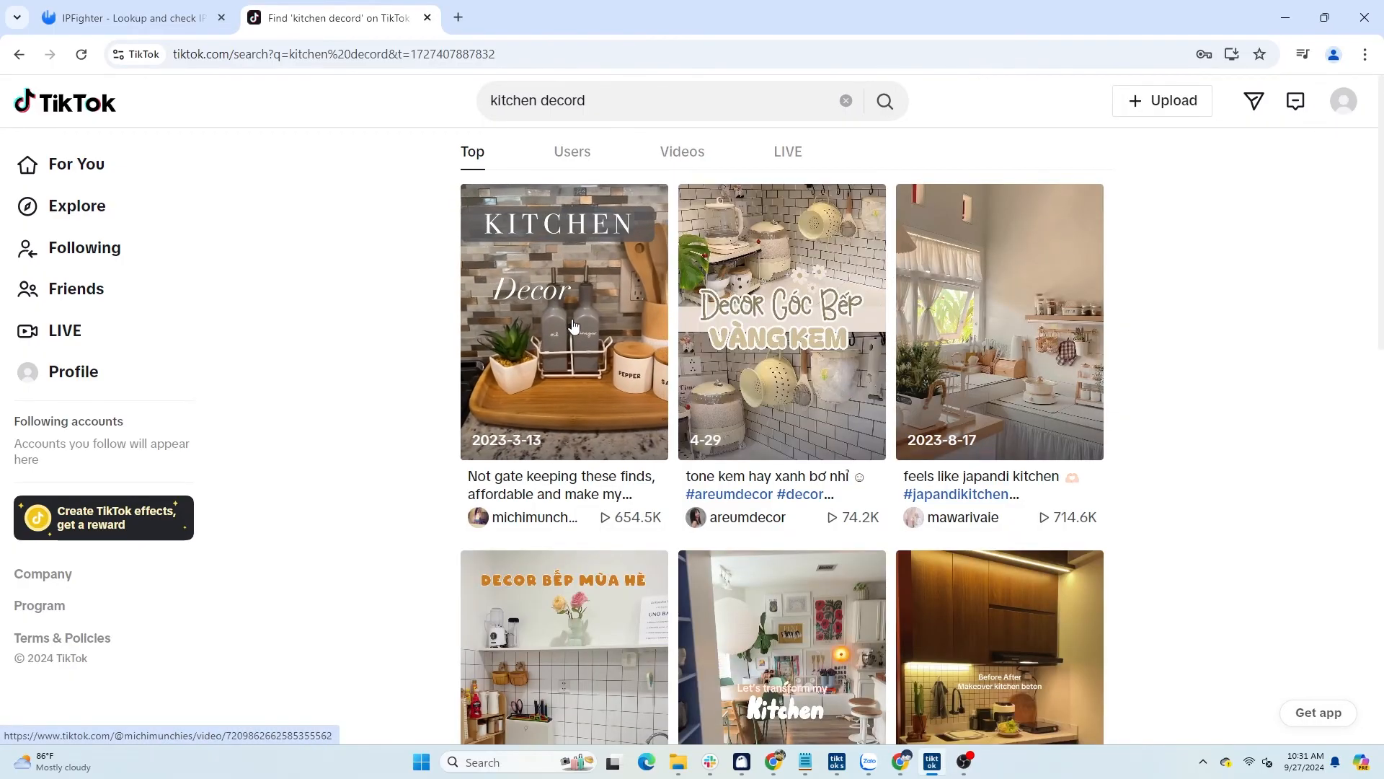
- Open the kitchen decor video dated 2023-3-13 from the search results, like it, and advance to the next video
{"action": "left_click", "coordinate": [573, 326]}
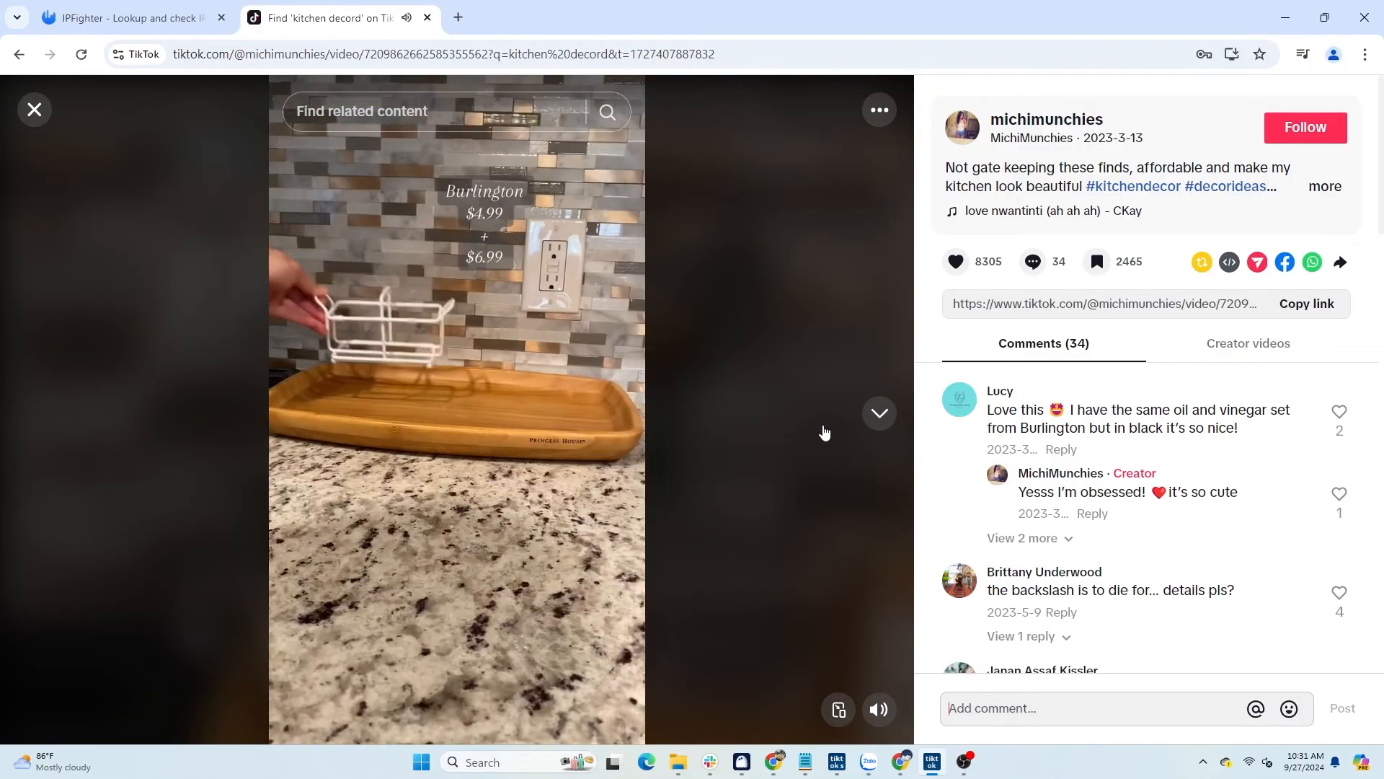
{"action": "left_click", "coordinate": [966, 263]}
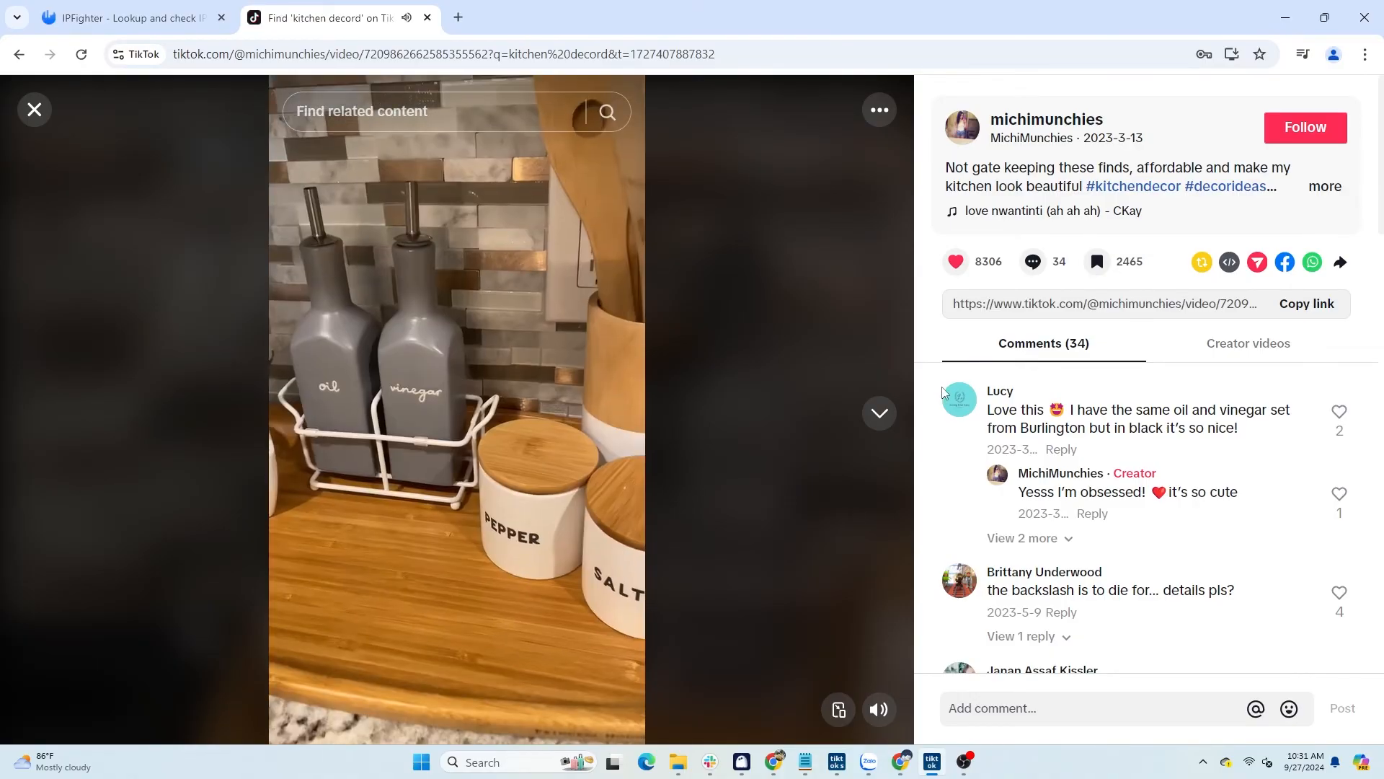
{"action": "left_click", "coordinate": [881, 418]}
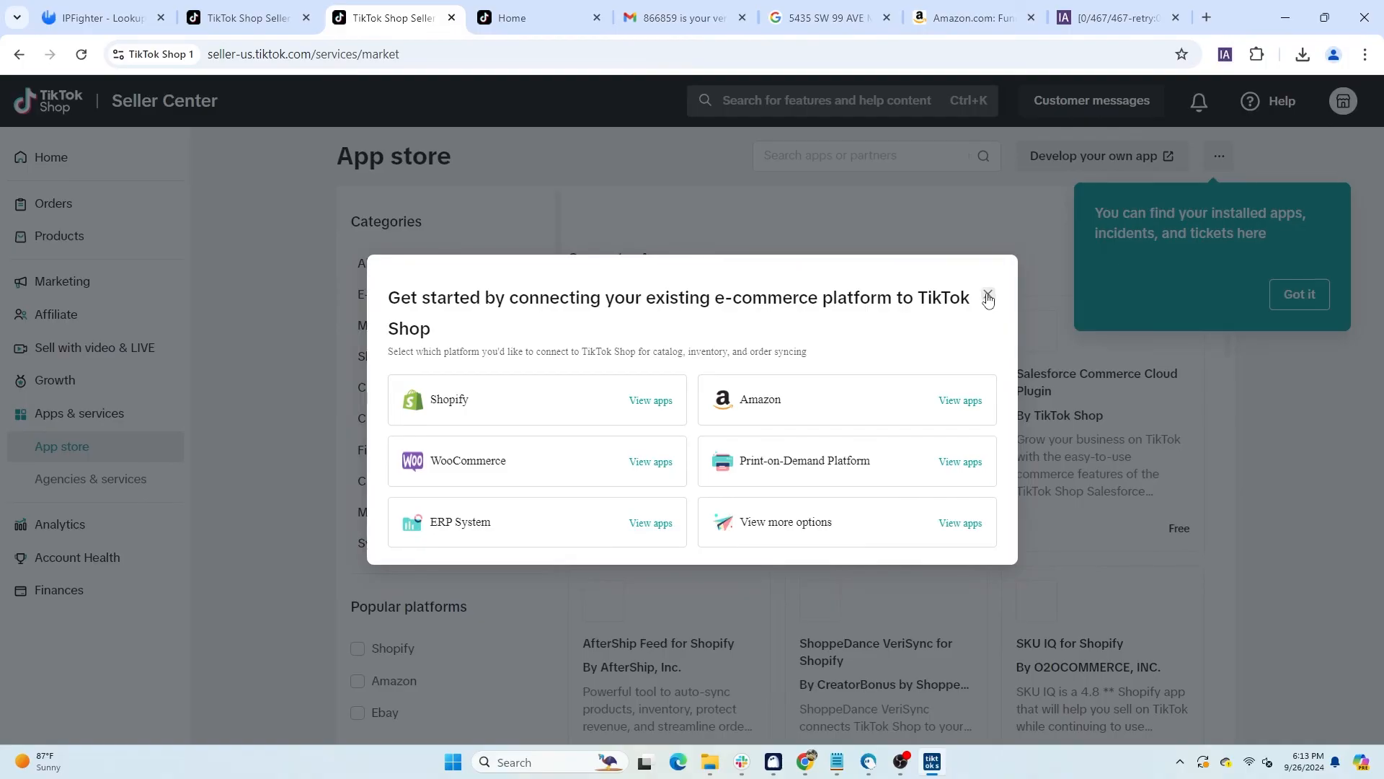
- In the TikTok Shop Seller Center app store, dismiss the platform connection offer, search for "Printi" and open the Printify app
{"action": "left_click", "coordinate": [988, 298]}
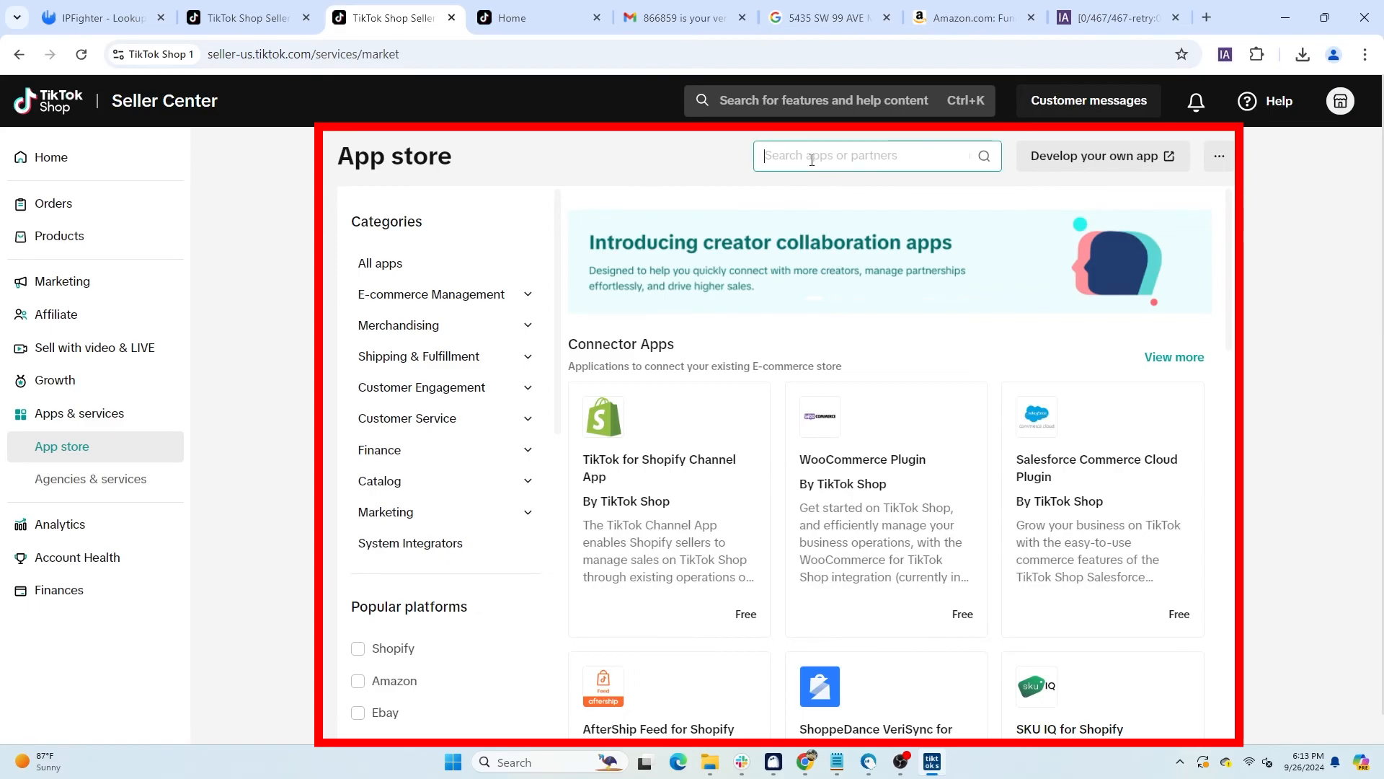
{"action": "type", "text": "pR"}
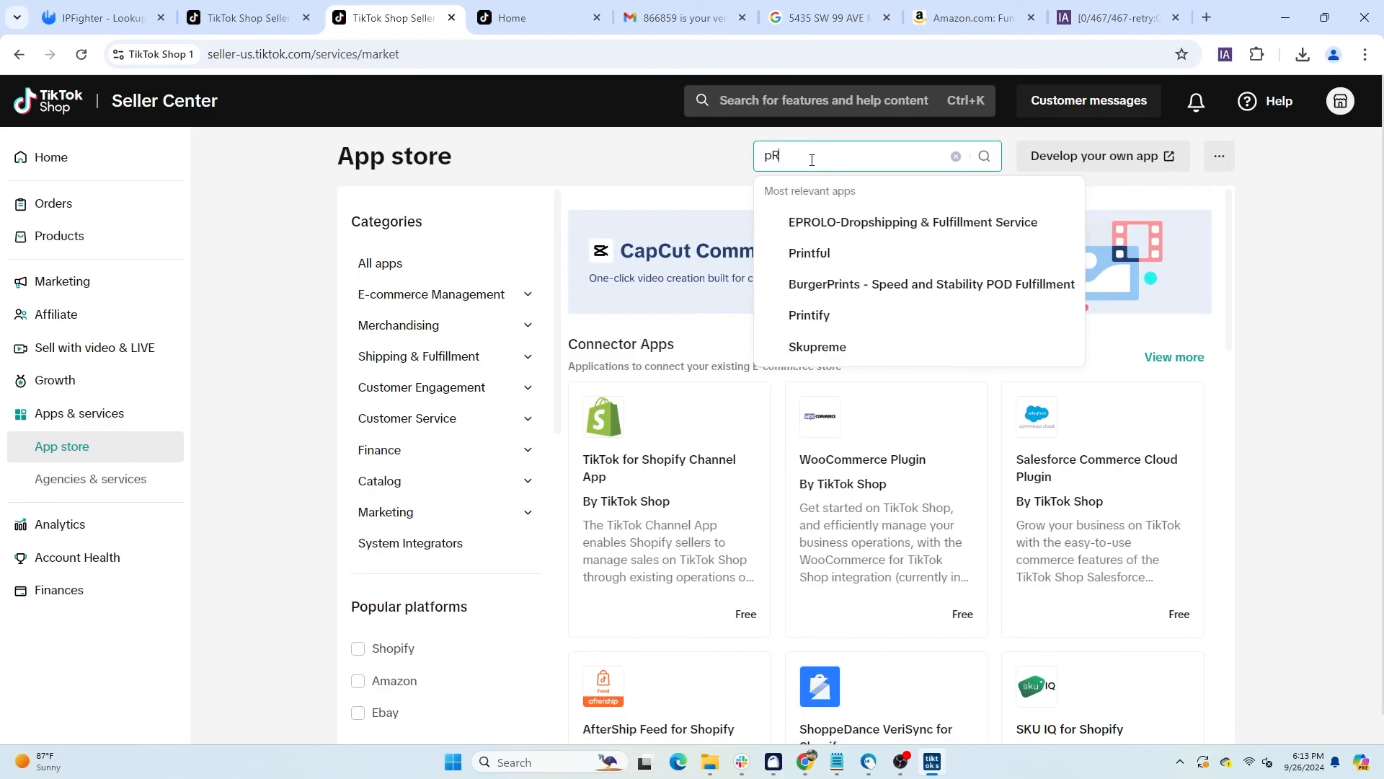
{"action": "type", "text": "Printi"}
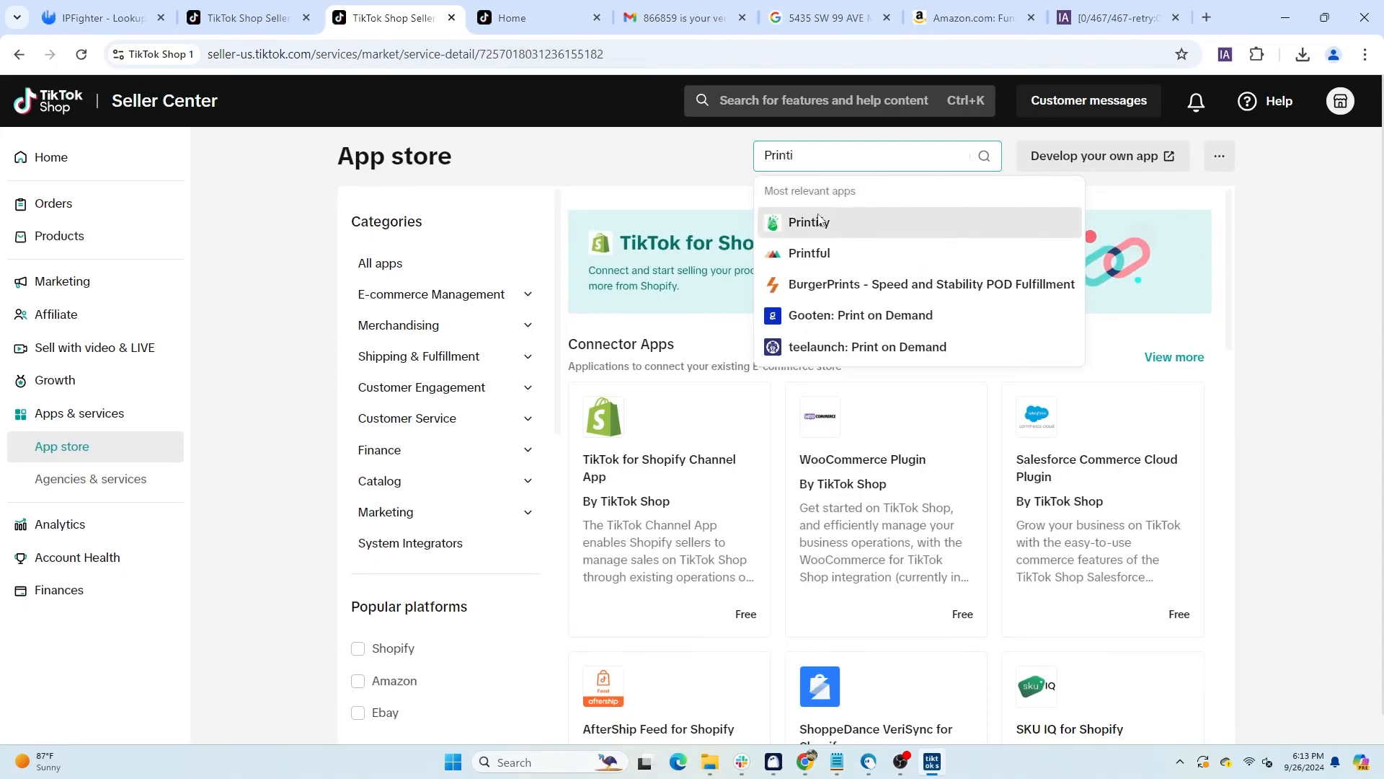
{"action": "left_click", "coordinate": [819, 221]}
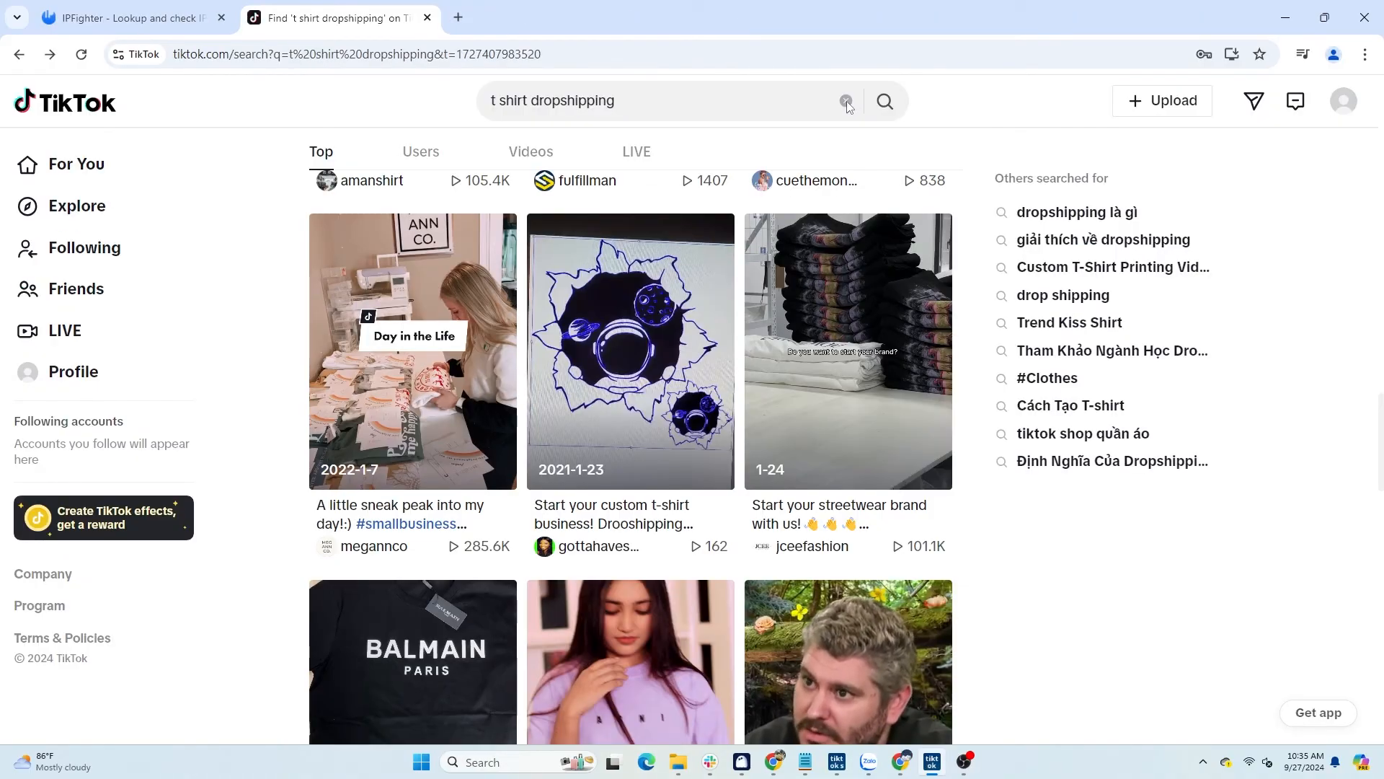
- Search tiktok.com for "motivation spark" and open the motivation_spark profile
{"action": "left_click", "coordinate": [733, 93]}
{"action": "type", "text": "mot"}
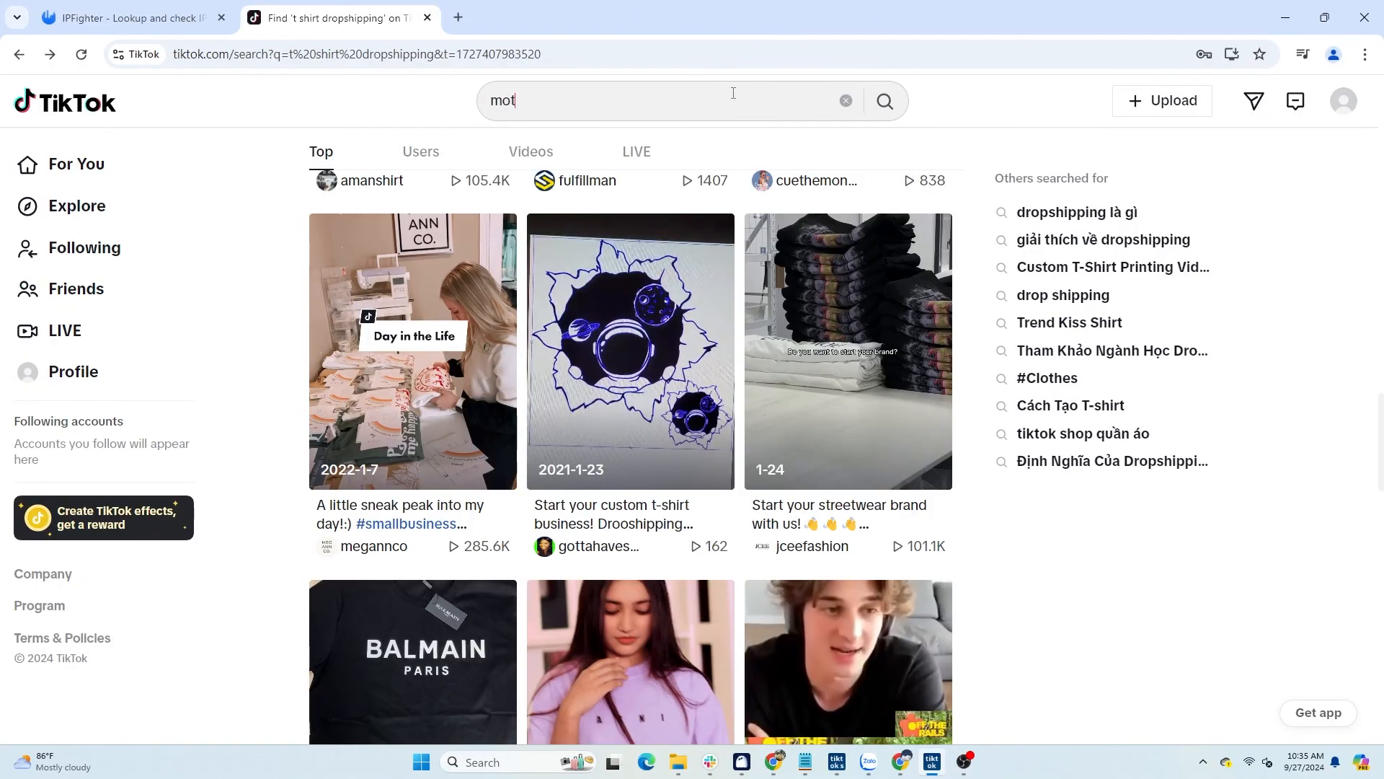
{"action": "type", "text": "ivation spark"}
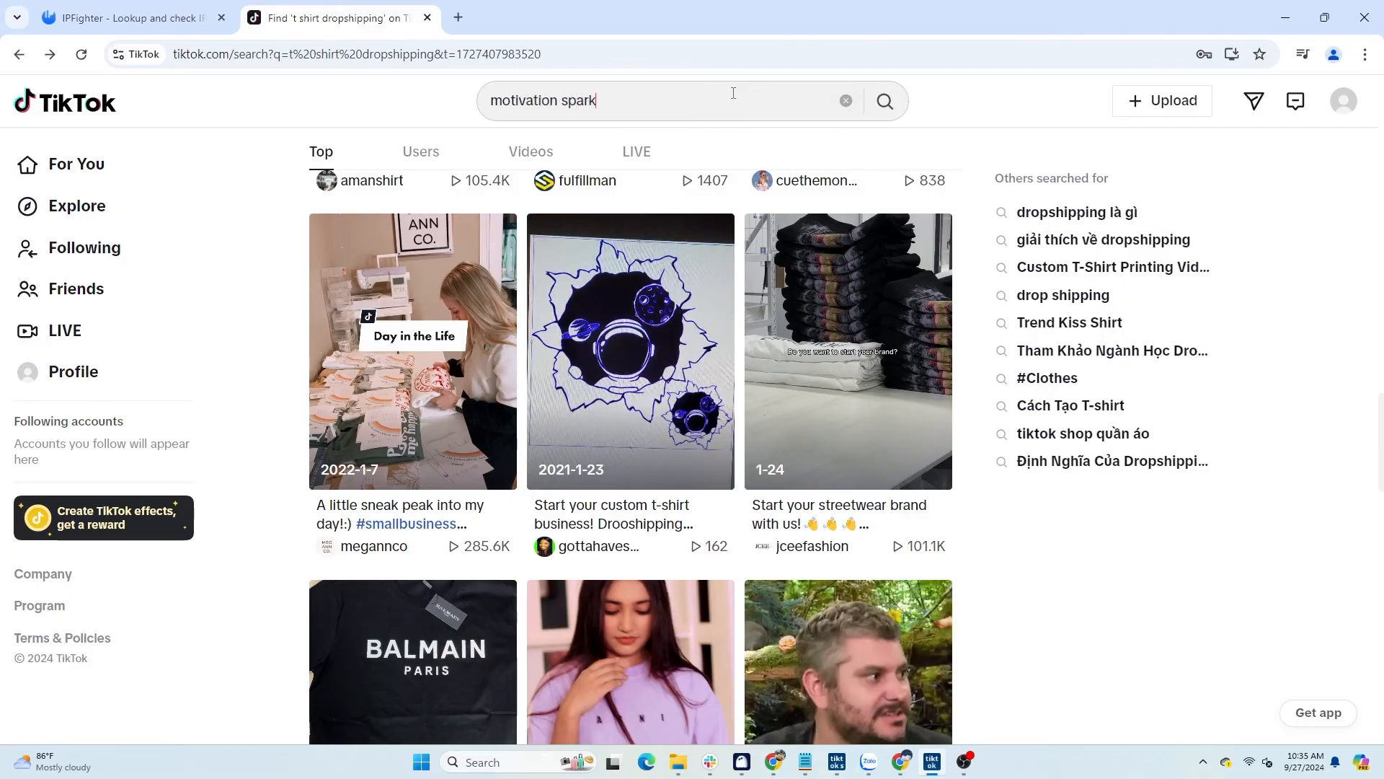
{"action": "key", "text": "Return"}
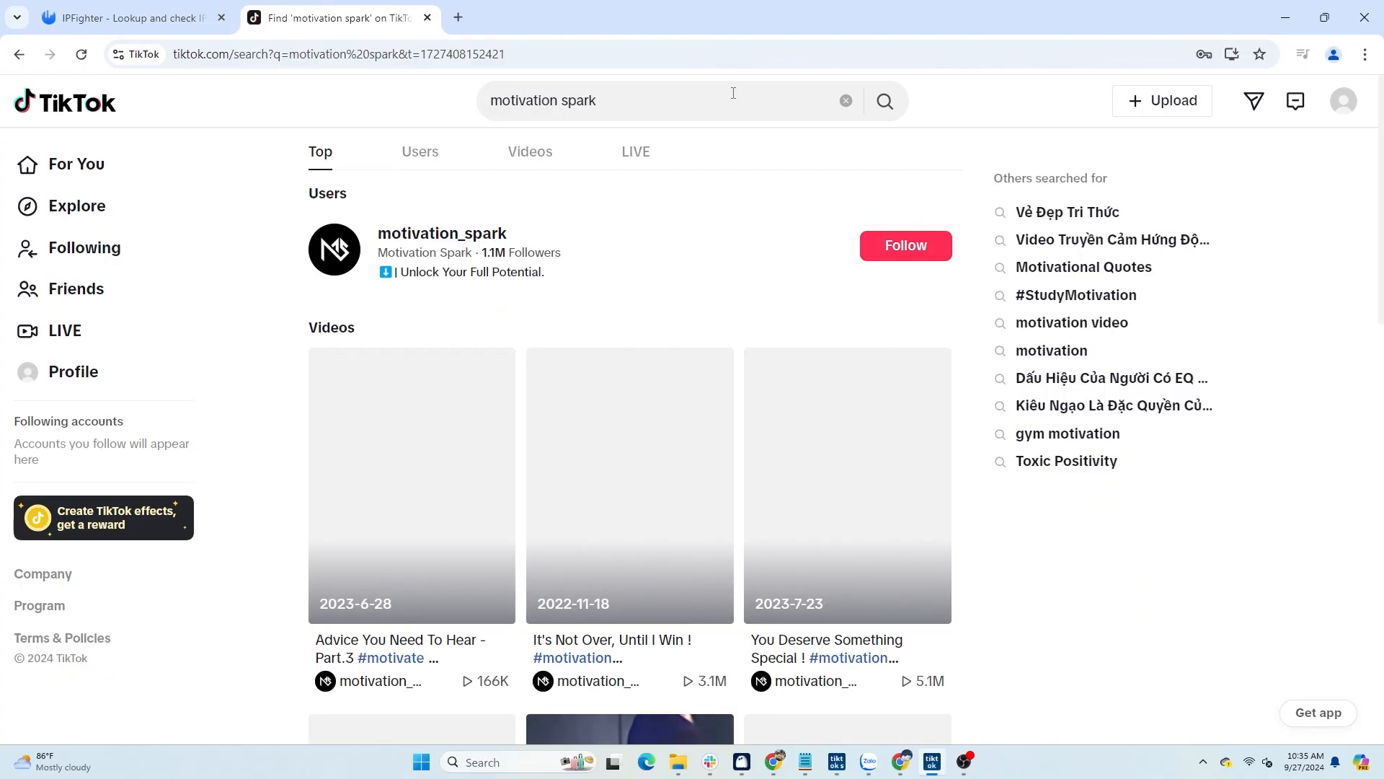
{"action": "left_click", "coordinate": [479, 238]}
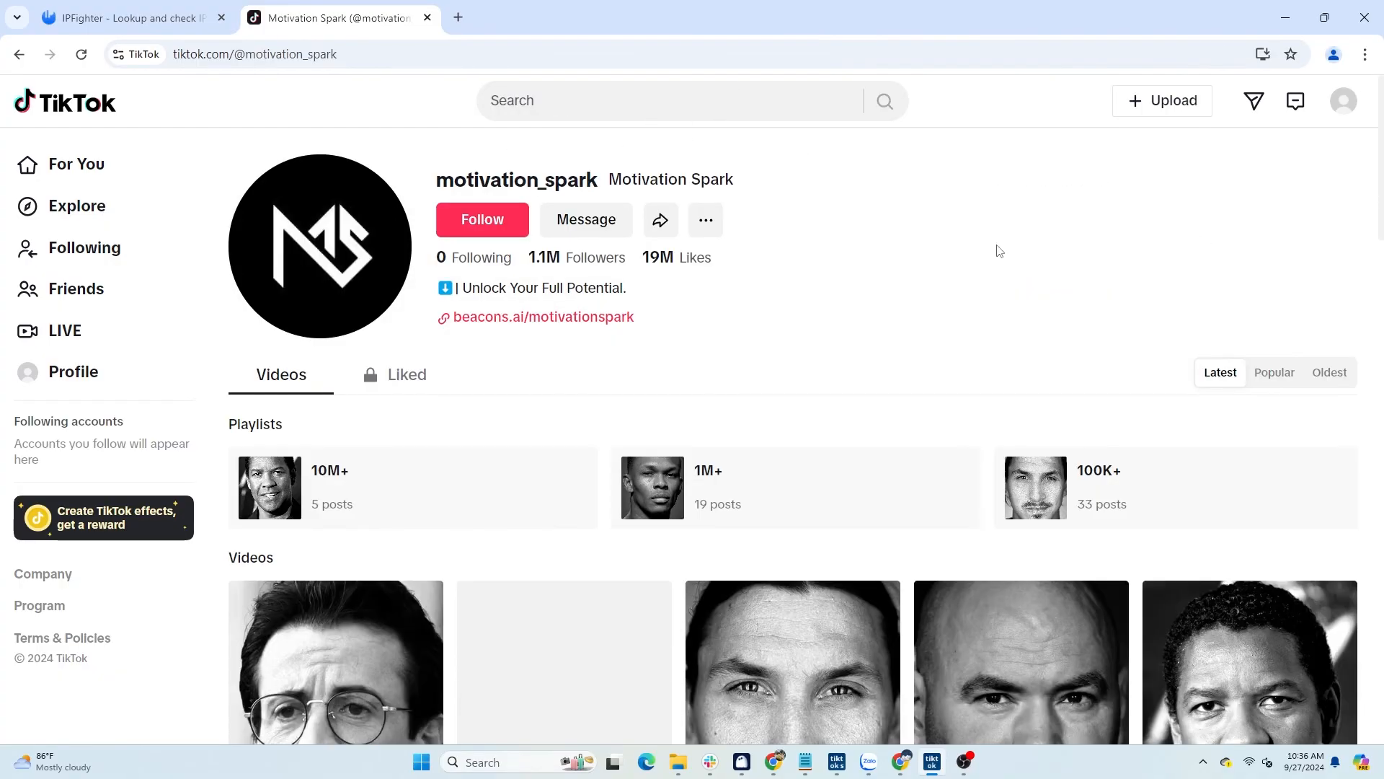
- Browse the motivation_spark profile's videos, briefly playing the "You Need Urgency" video, and return to the profile header
{"action": "scroll", "coordinate": [1002, 238], "scroll_direction": "down", "scroll_amount": 4}
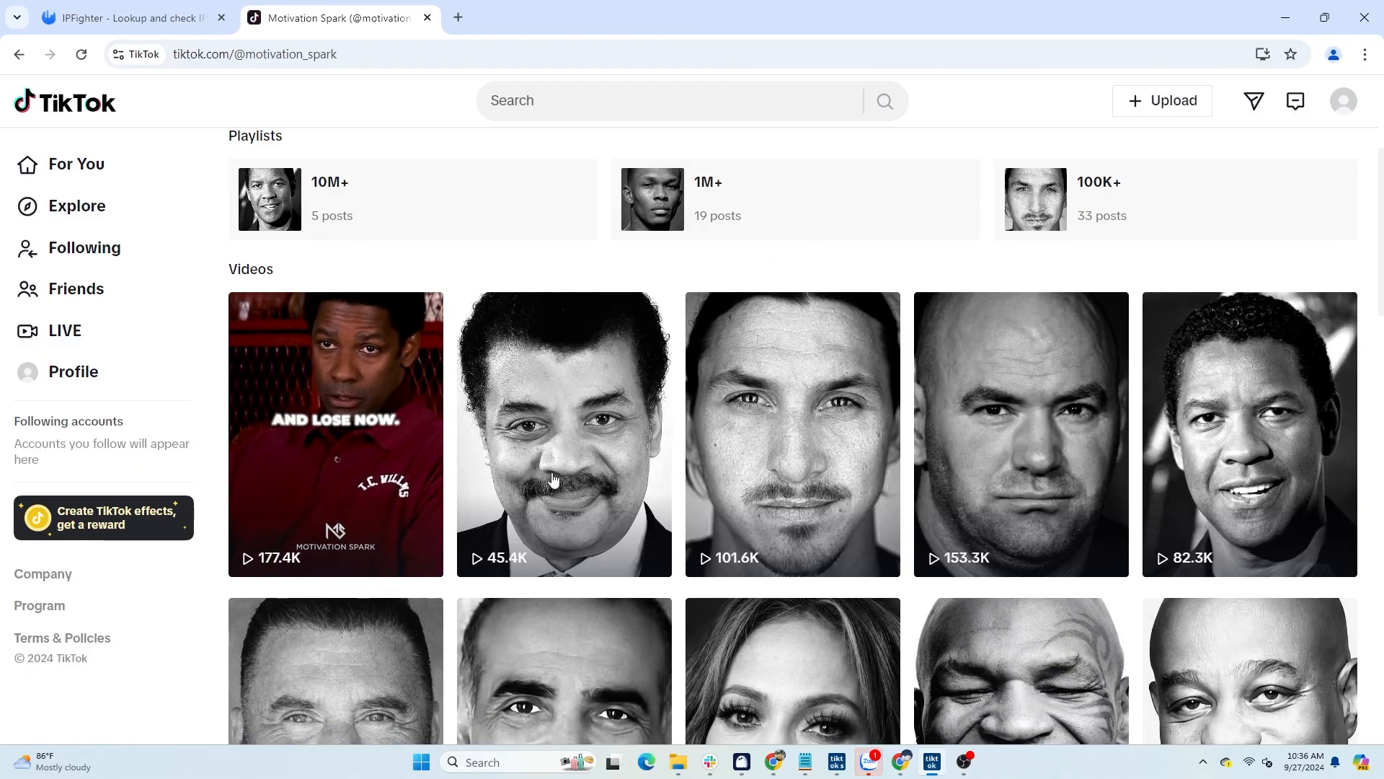
{"action": "left_click", "coordinate": [582, 429]}
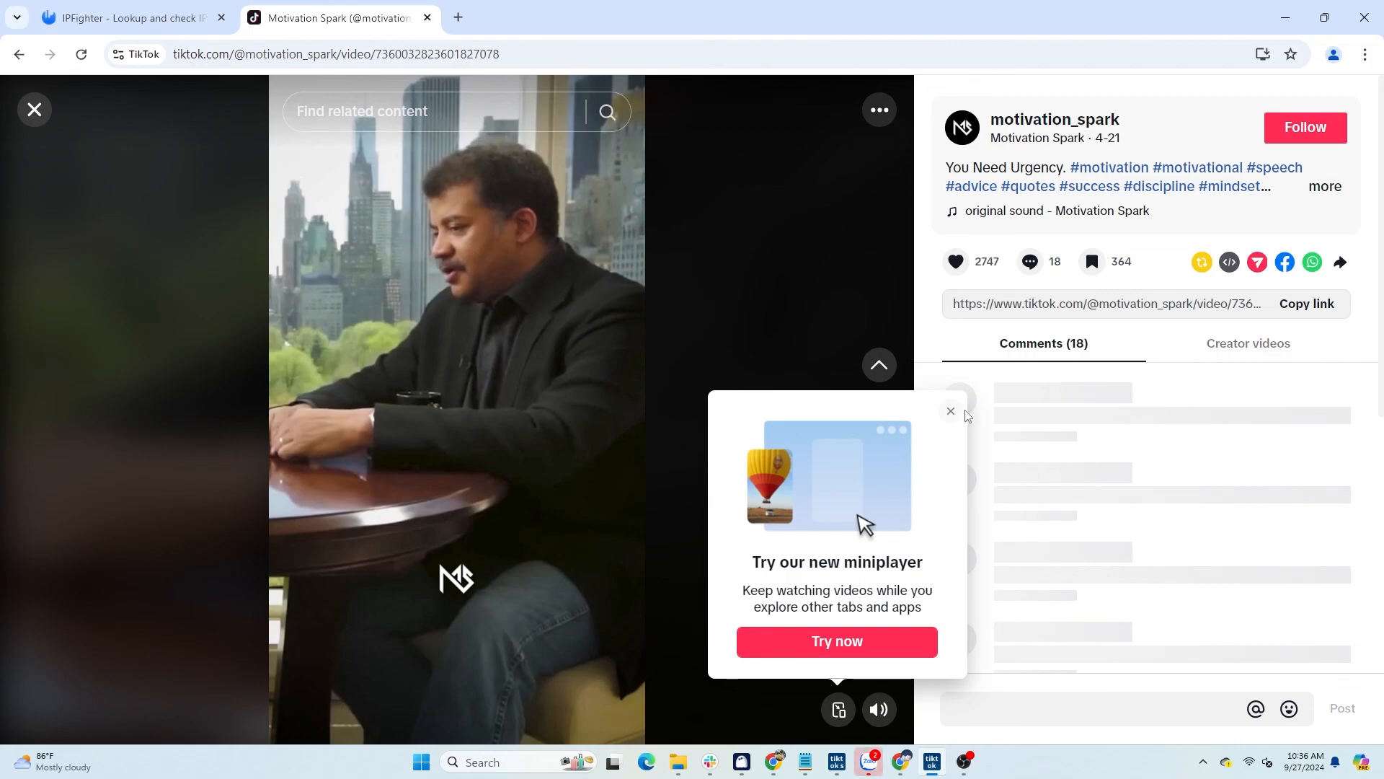
{"action": "key", "text": "Escape"}
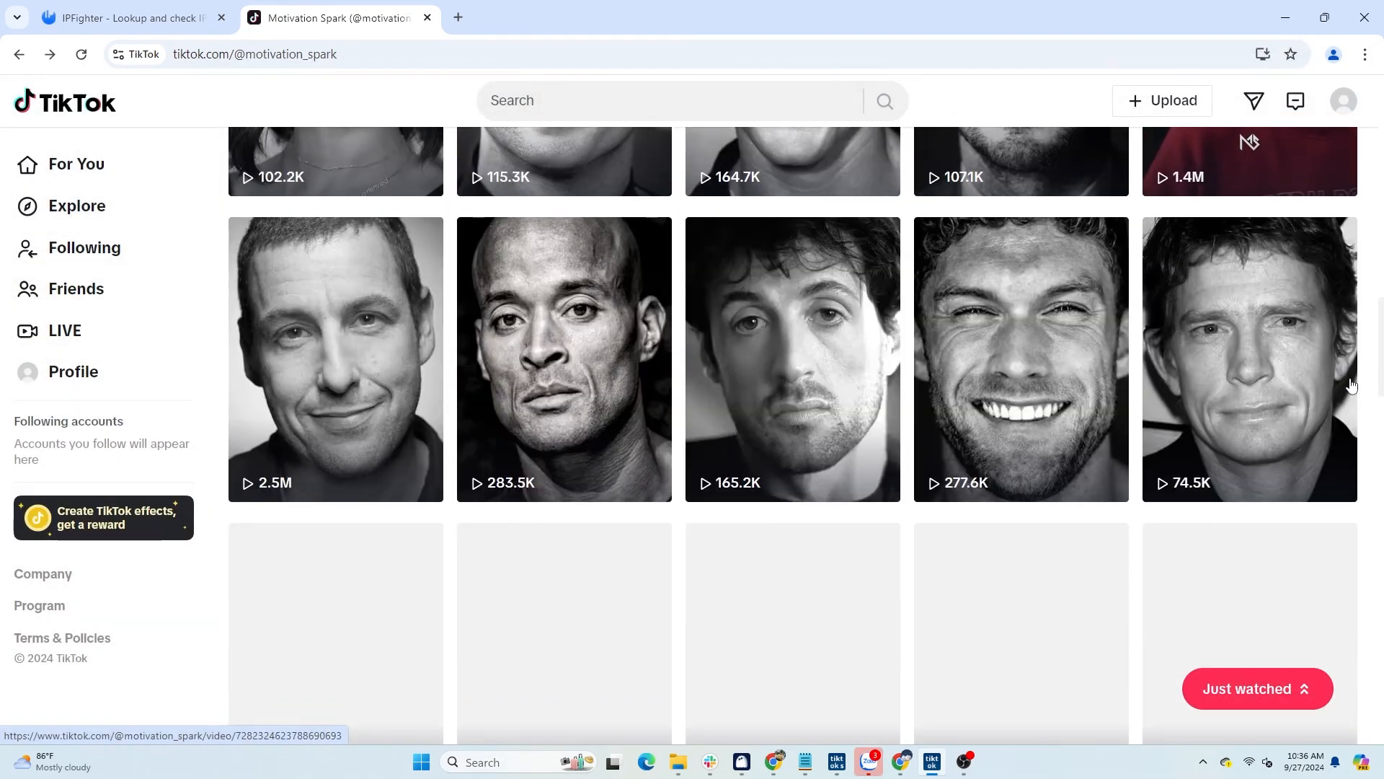
{"action": "scroll", "coordinate": [1351, 386], "scroll_direction": "down", "scroll_amount": 8}
{"action": "scroll", "coordinate": [1351, 386], "scroll_direction": "down", "scroll_amount": 4}
{"action": "scroll", "coordinate": [1351, 386], "scroll_direction": "up", "scroll_amount": 20}
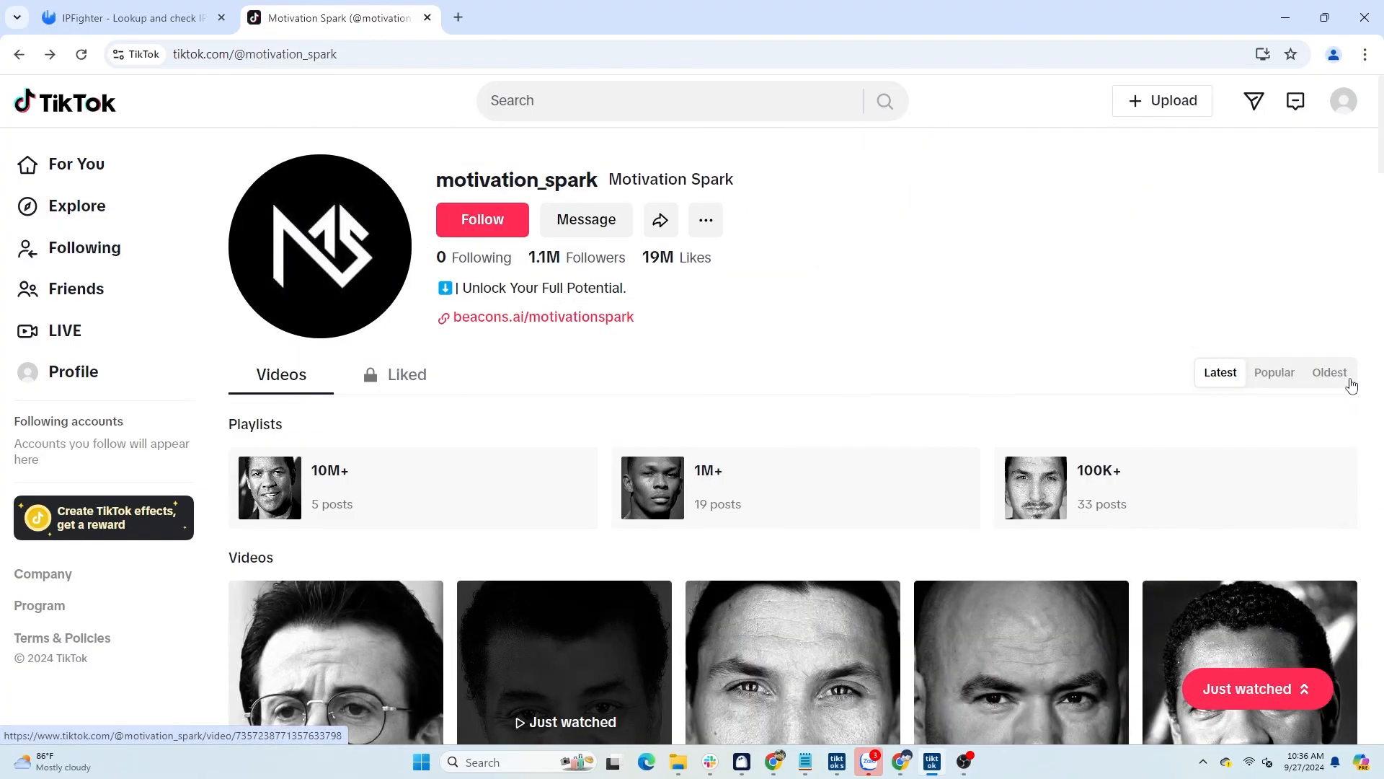
- Follow the profile's bio link to its Shop Motivation store on Redbubble, dismiss the membership offer, and look over the featured products
{"action": "left_click", "coordinate": [607, 320]}
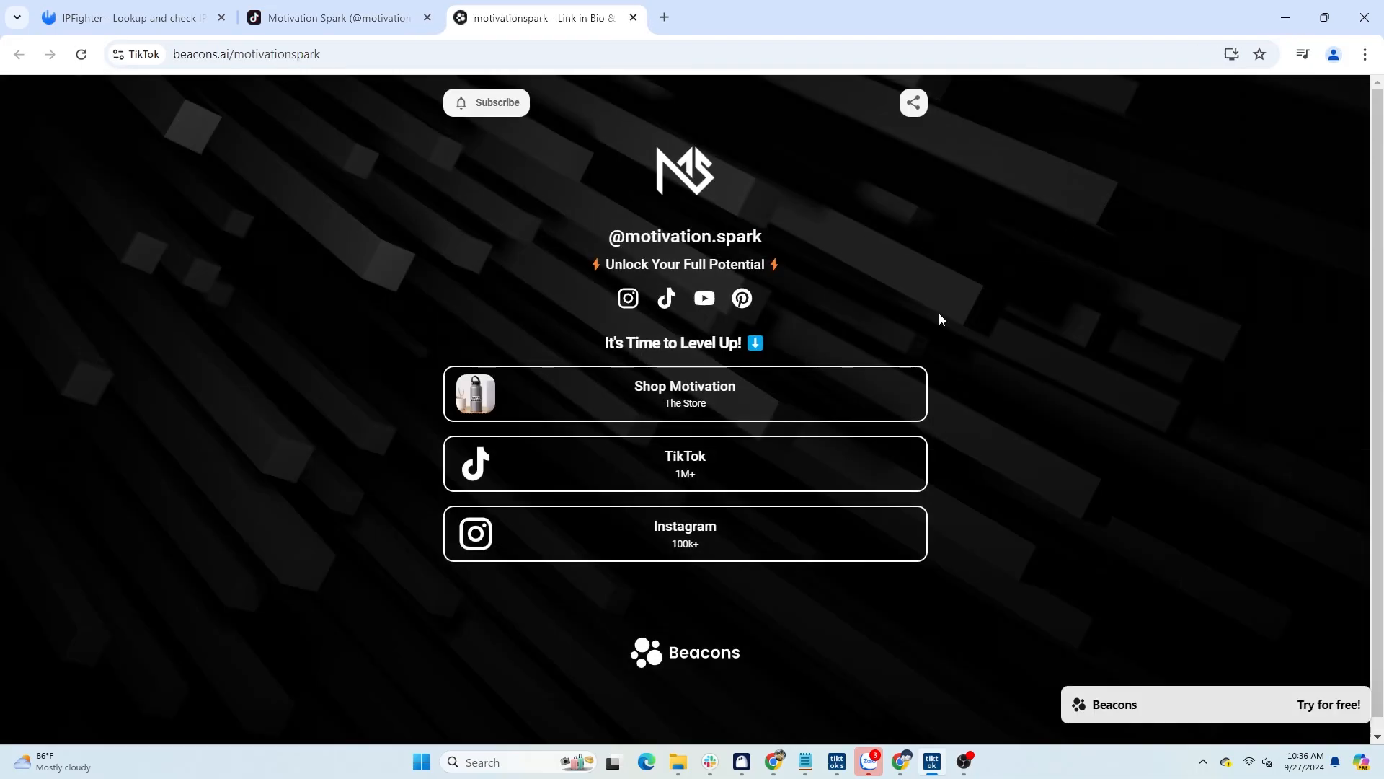
{"action": "left_click", "coordinate": [721, 397]}
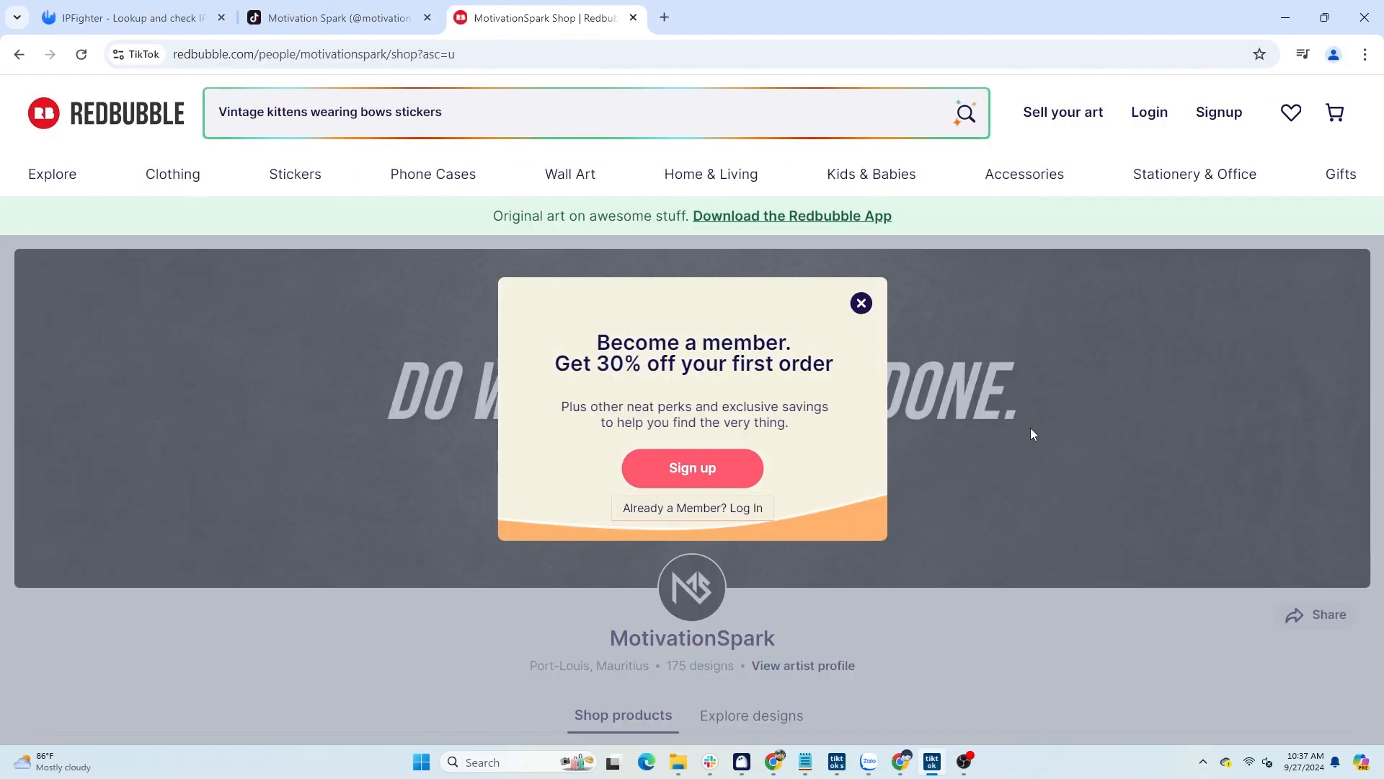
{"action": "left_click", "coordinate": [861, 303]}
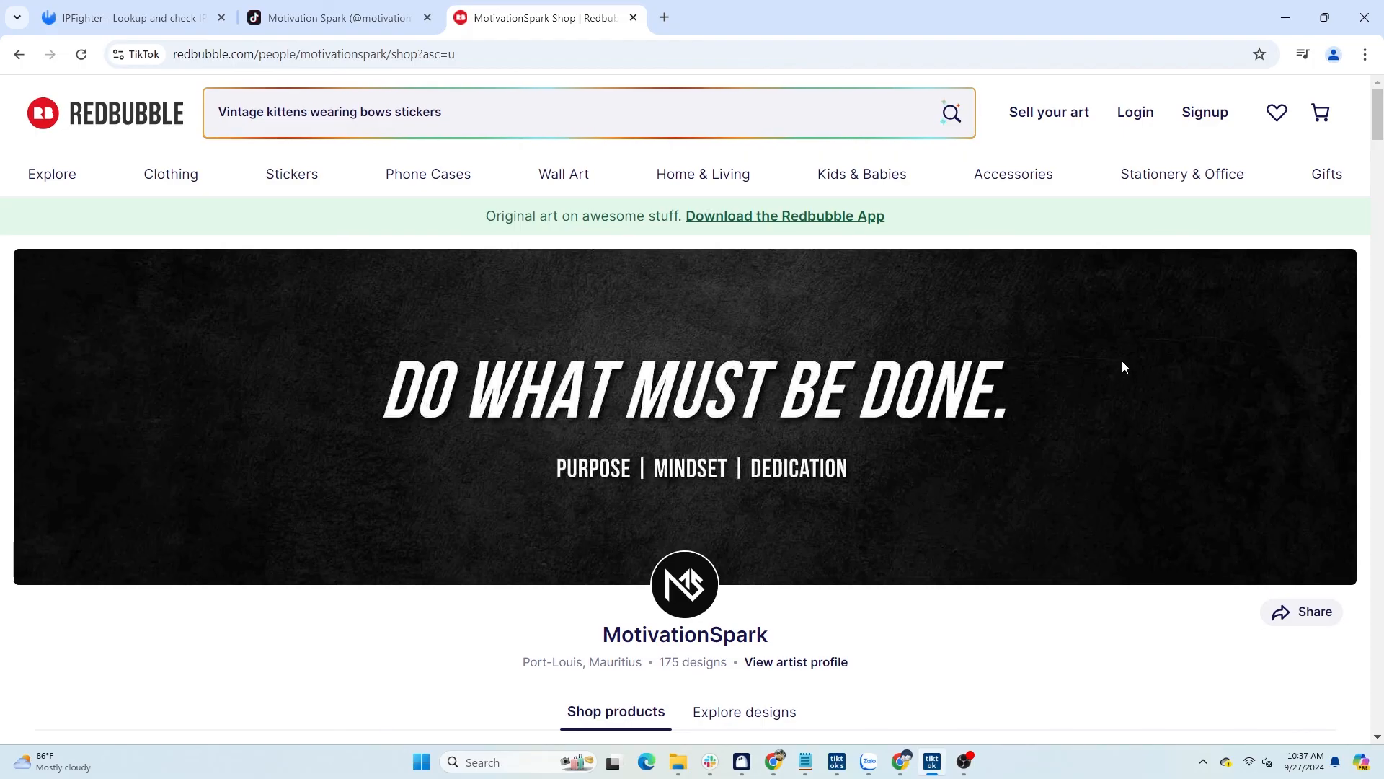
{"action": "scroll", "coordinate": [1122, 360], "scroll_direction": "down", "scroll_amount": 2}
{"action": "scroll", "coordinate": [1122, 367], "scroll_direction": "down", "scroll_amount": 6}
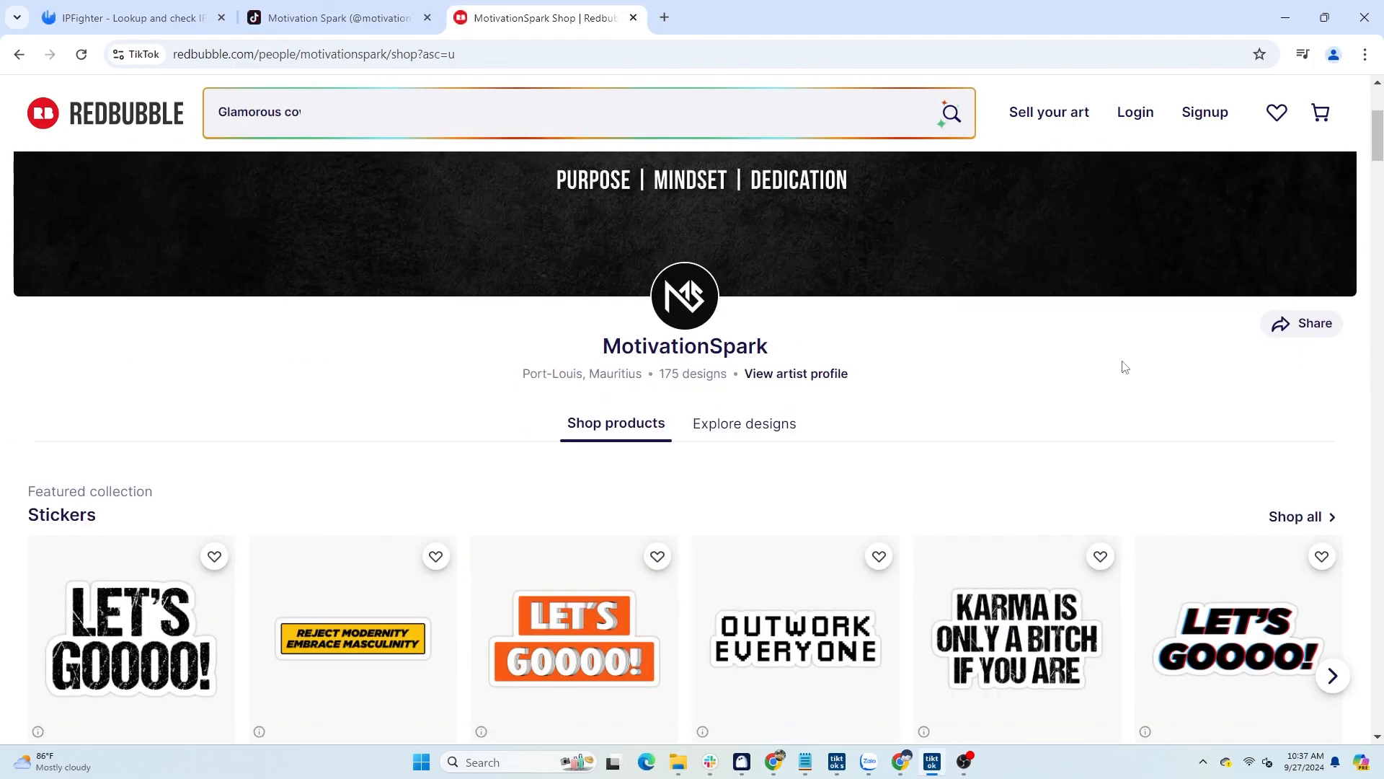